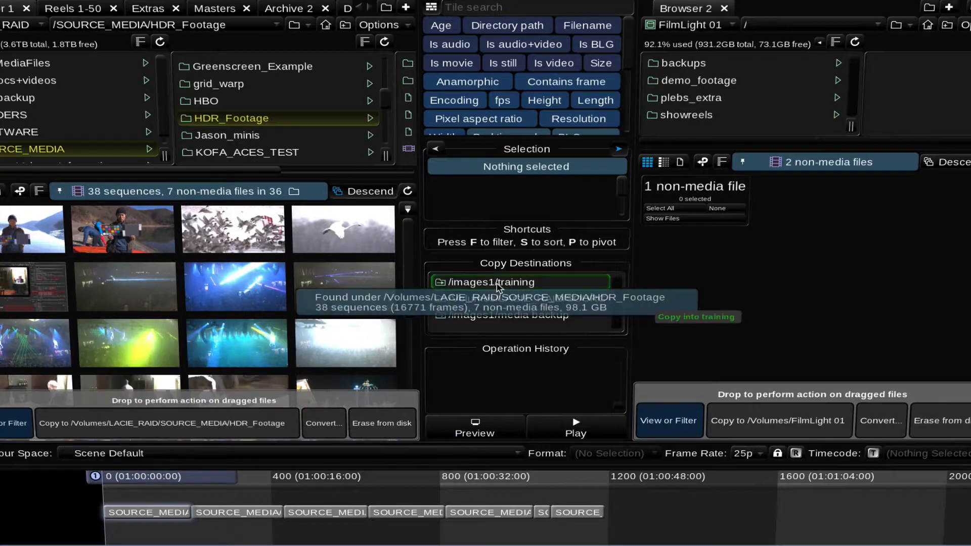
key(Escape)
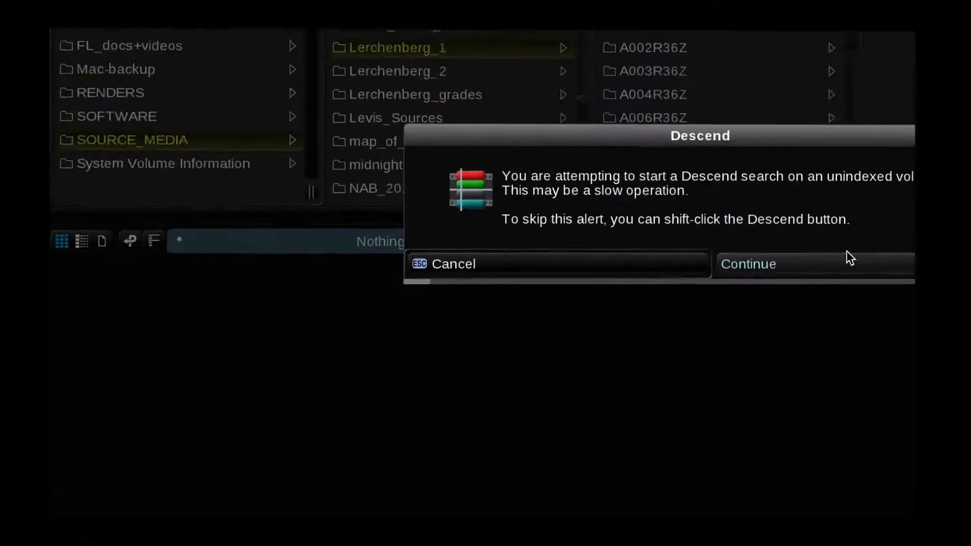
click(847, 255)
- Pin the Lerchenberg_1 search and add a second search of Lerchenberg_2 to combine their results
click(144, 238)
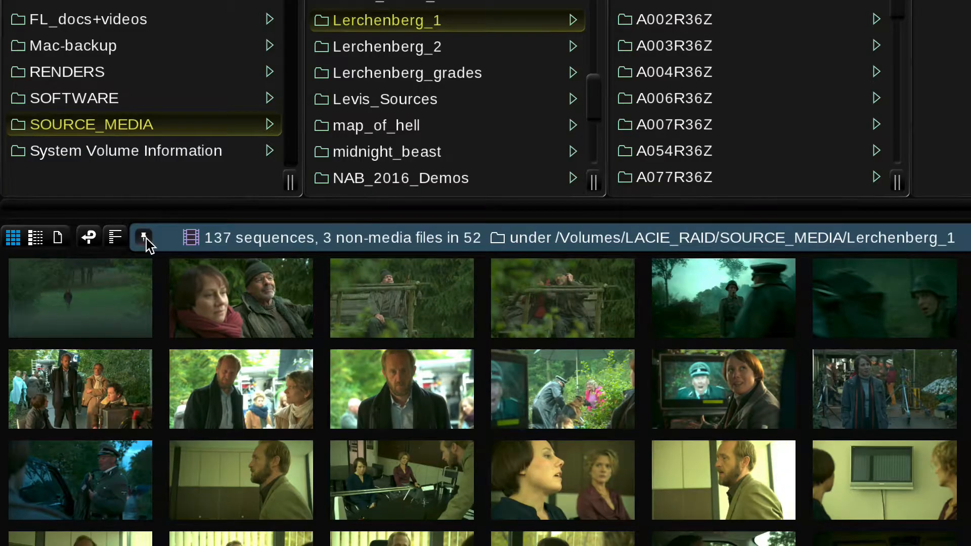
click(378, 52)
click(18, 268)
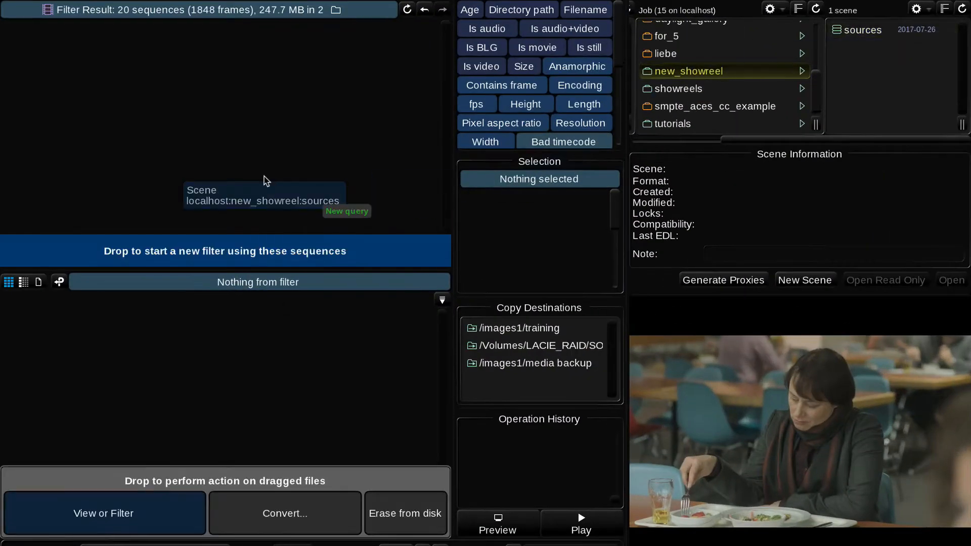
drag(266, 181, 258, 282)
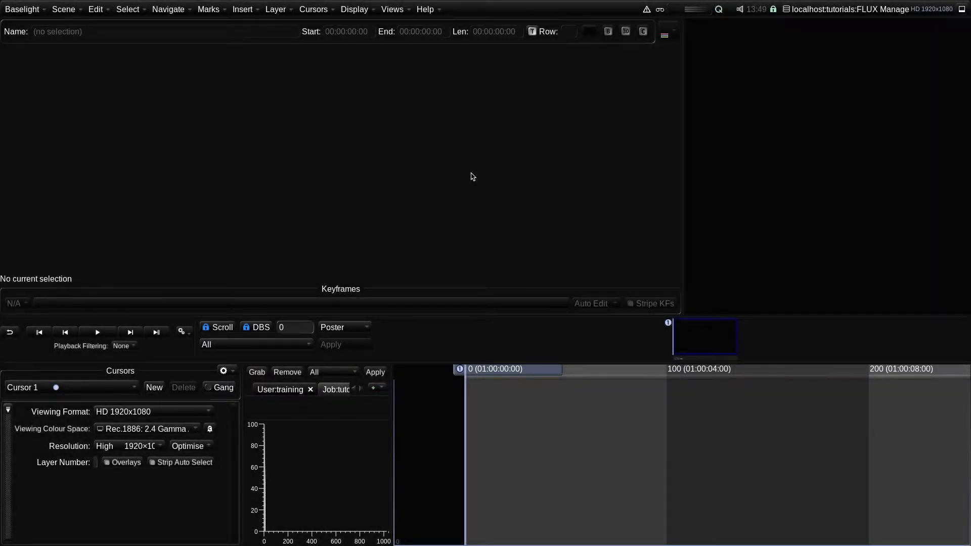
- Open the FLUX Manage – Sequence Management view and adjust the dividers between its panels
key(super+f)
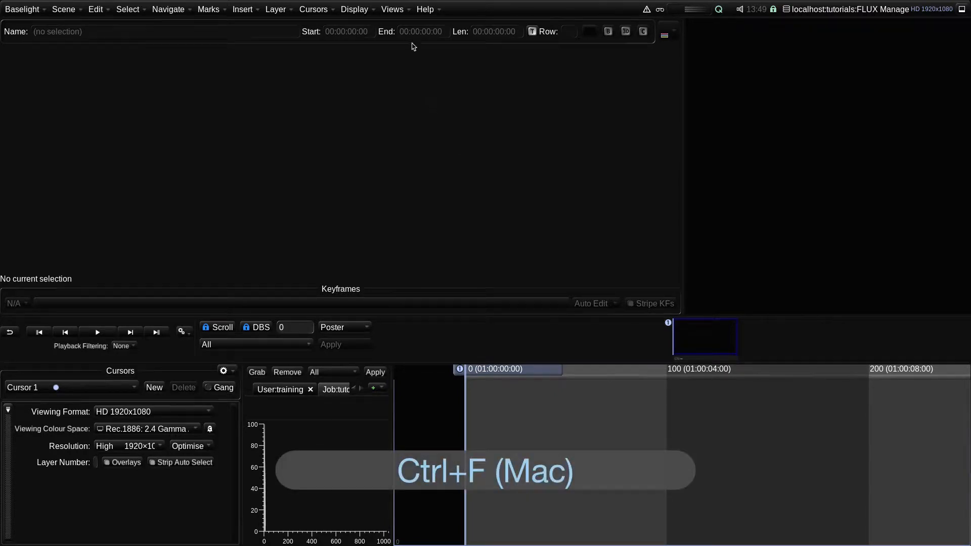
click(399, 12)
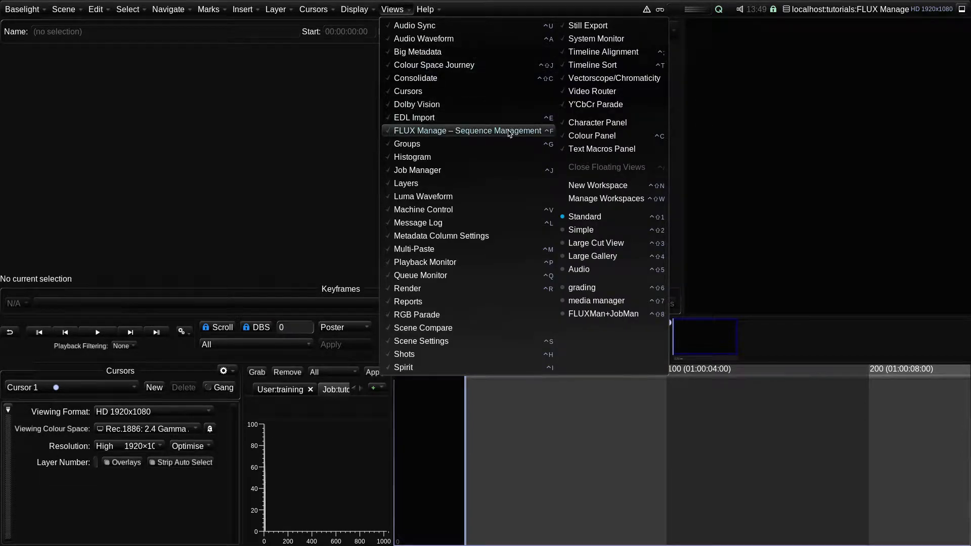
click(510, 133)
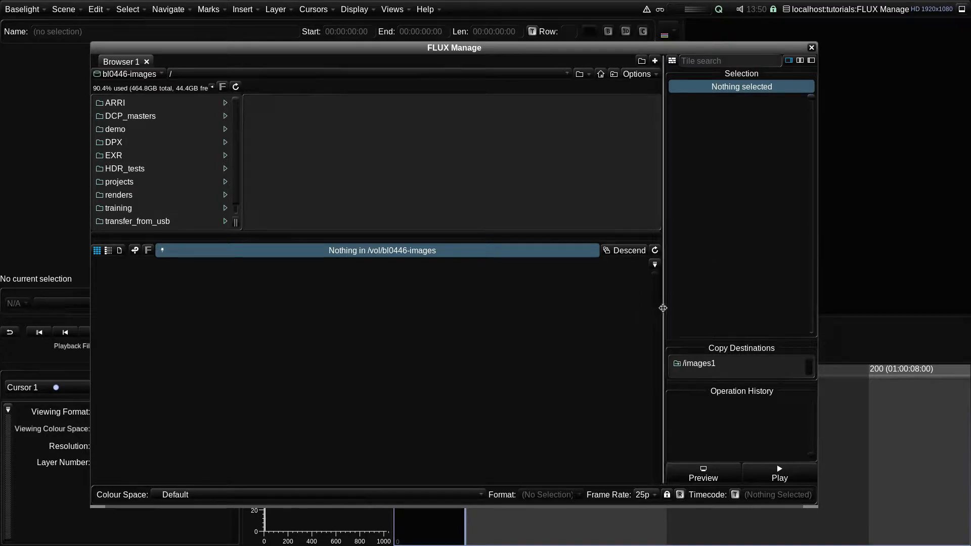
drag(663, 308, 667, 308)
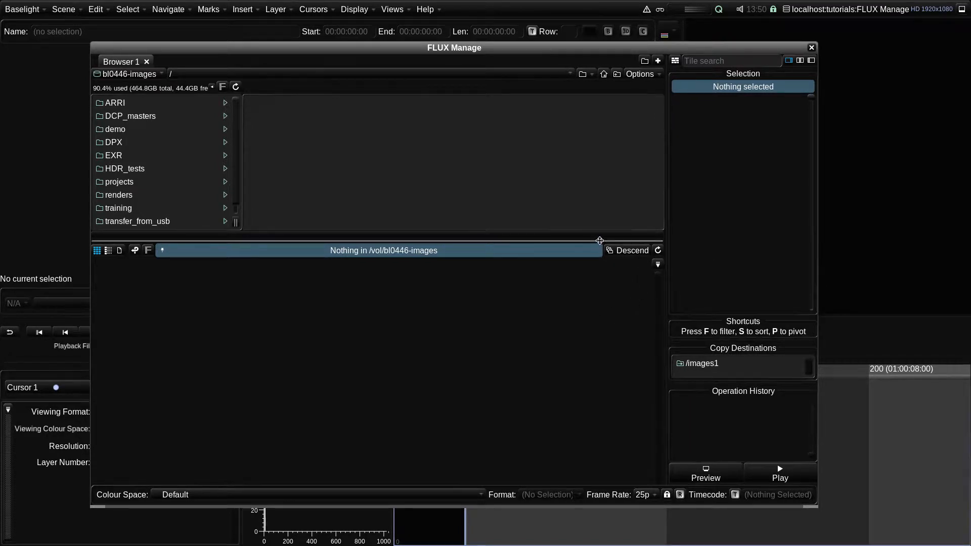
drag(601, 247, 600, 250)
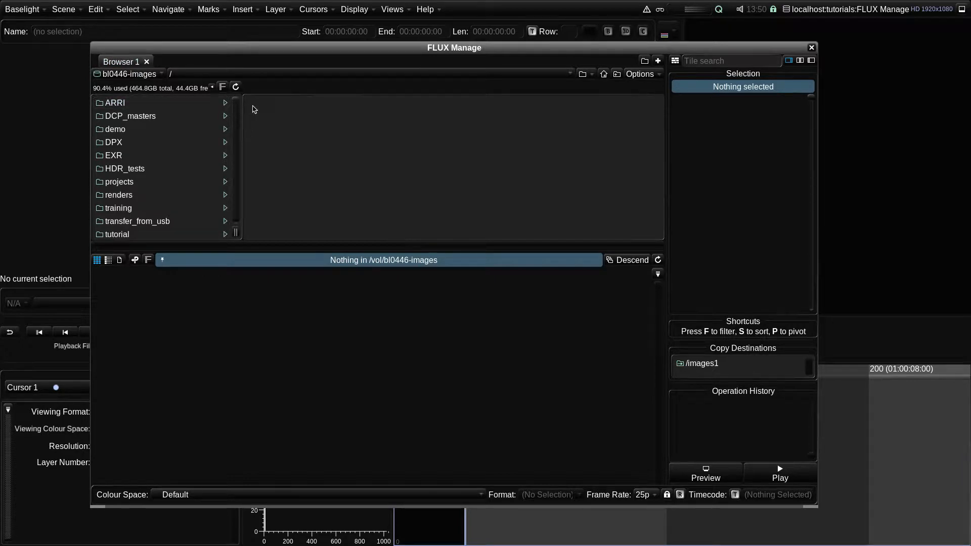
- Switch the browser to Local files and open /images1/plebs_gladiator/source_media
click(130, 74)
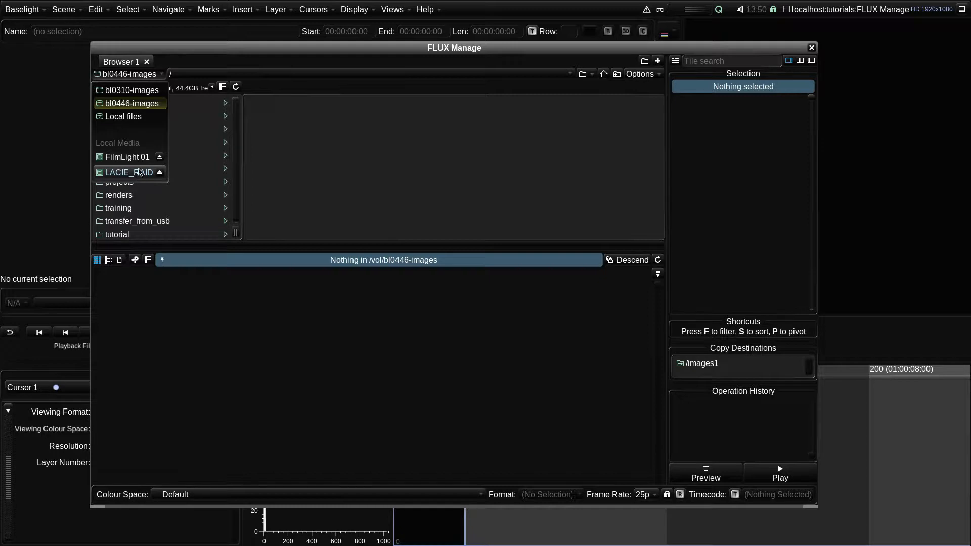
click(132, 117)
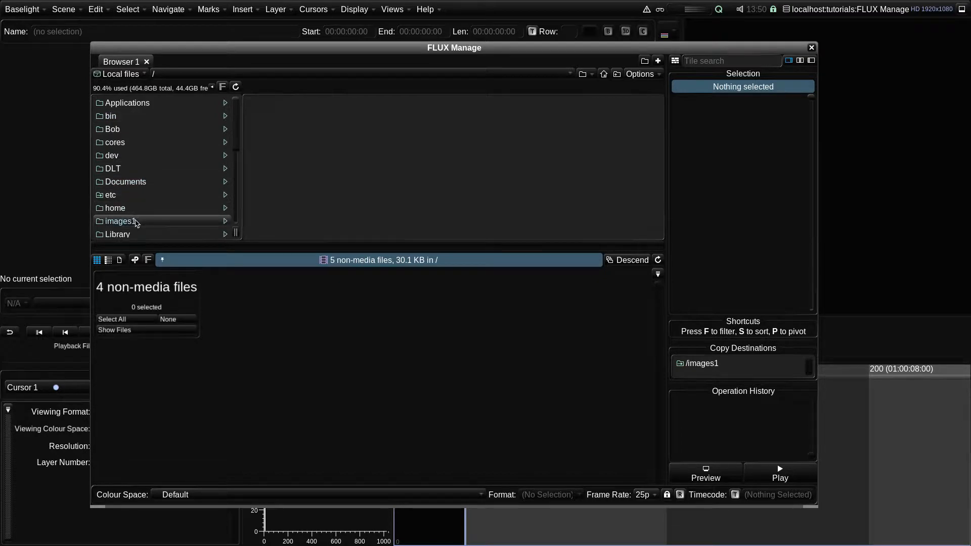
click(162, 223)
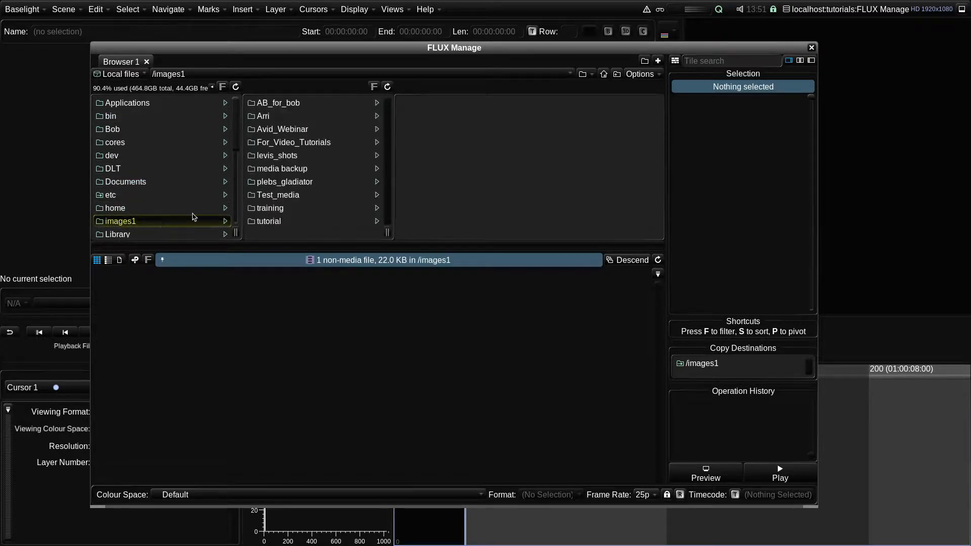
click(307, 183)
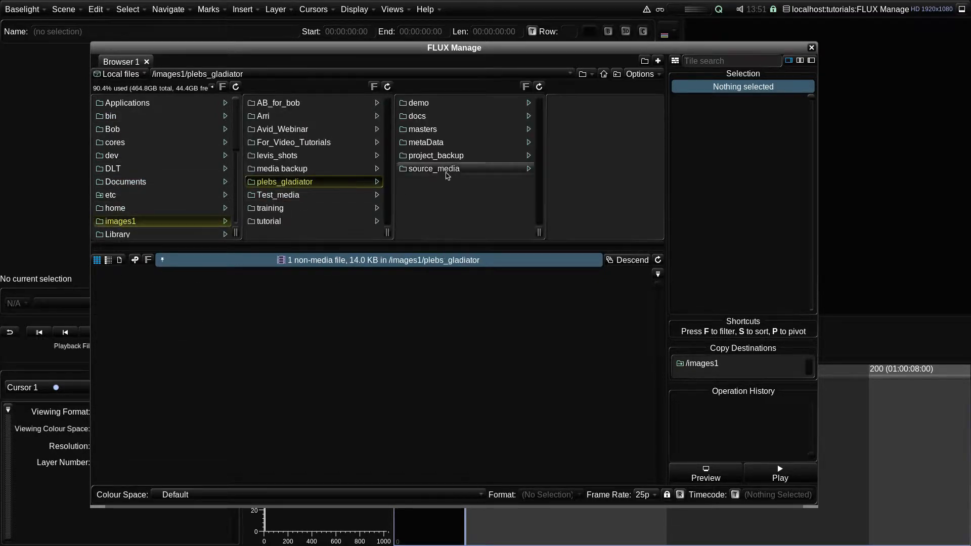
click(448, 175)
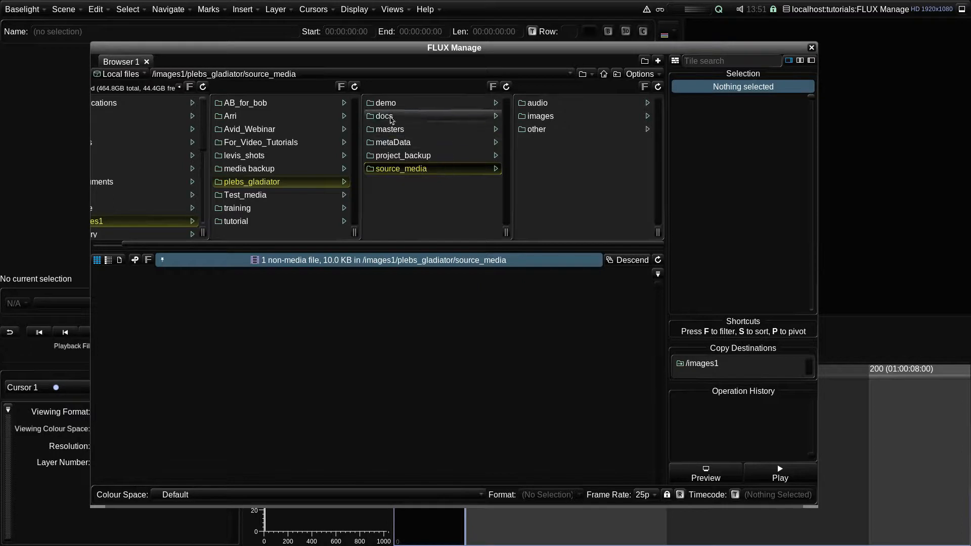
- Go back up to /images1/plebs_gladiator through the path history and reopen source_media
click(320, 78)
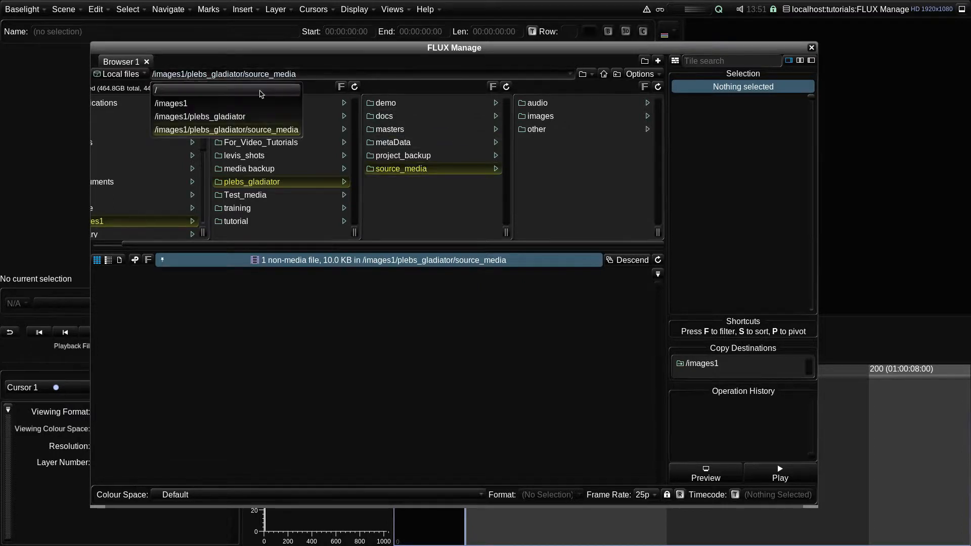
click(263, 117)
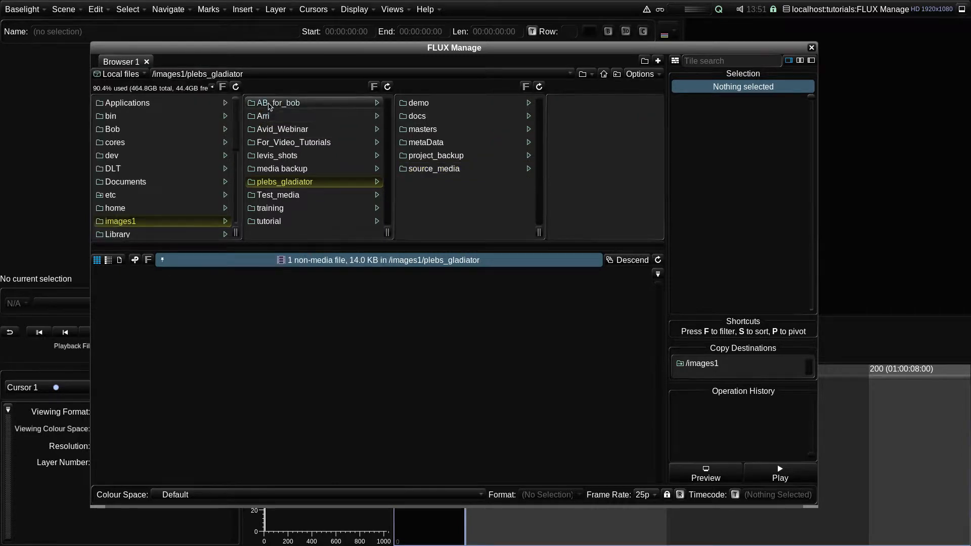
click(439, 170)
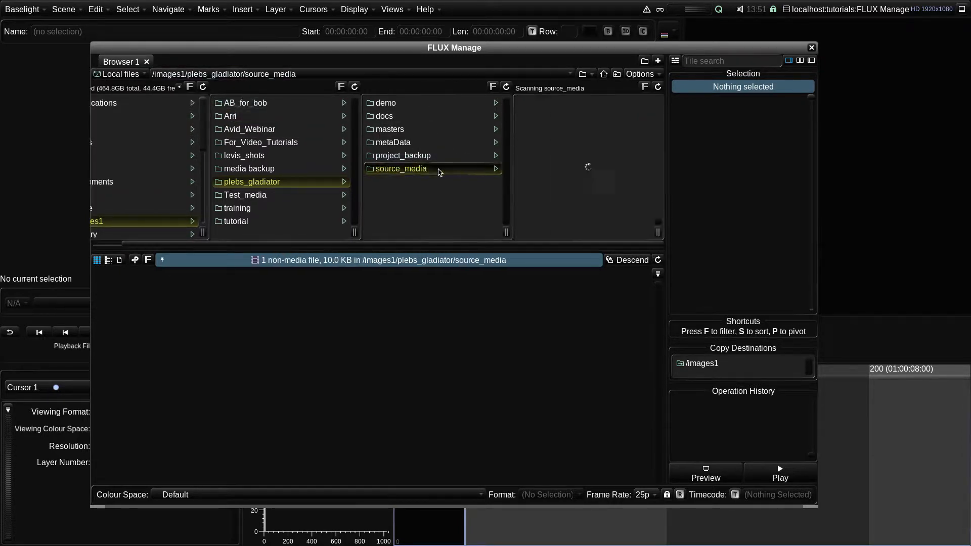
- Bookmark the /images1/plebs_gladiator/source_media folder
click(583, 75)
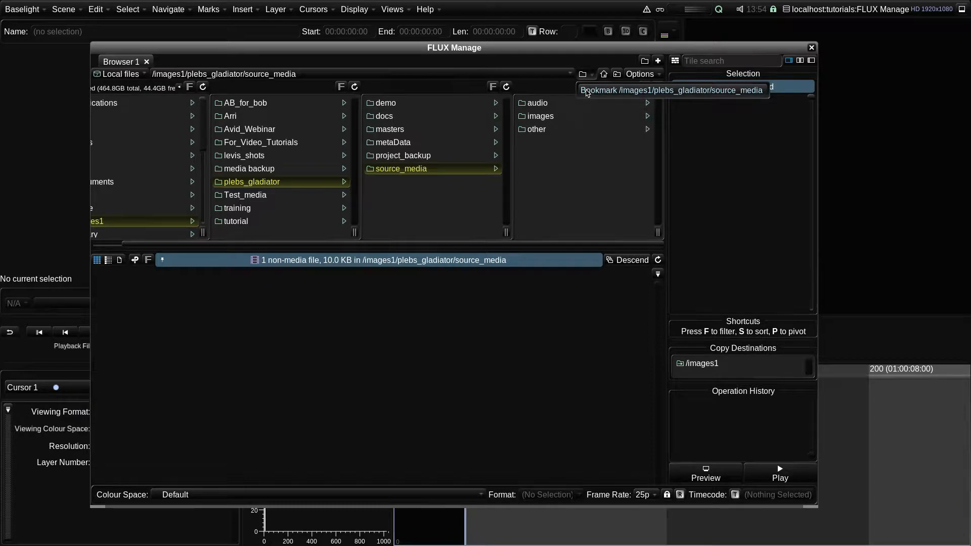
click(606, 93)
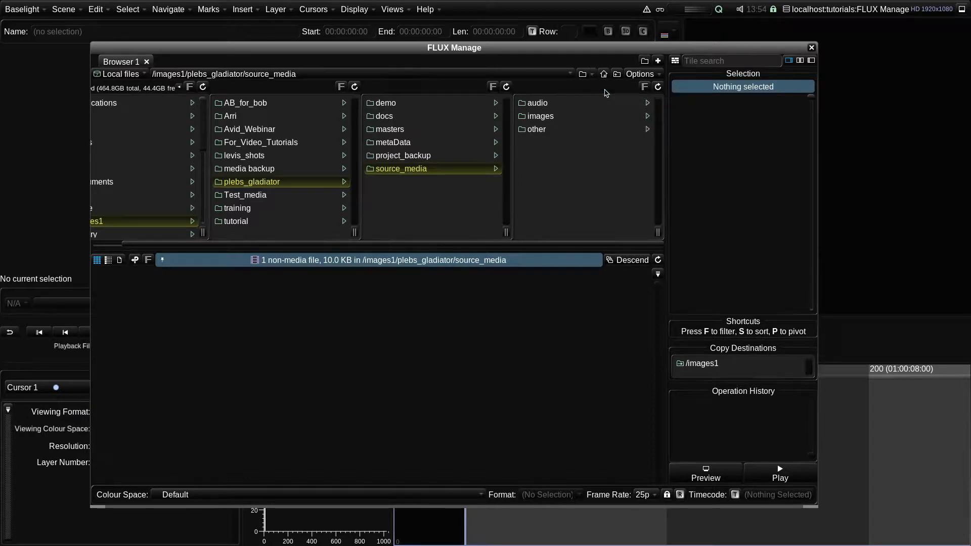
- Browse into images, vfx and Pleps_comp, then return to the vfx folder
click(596, 117)
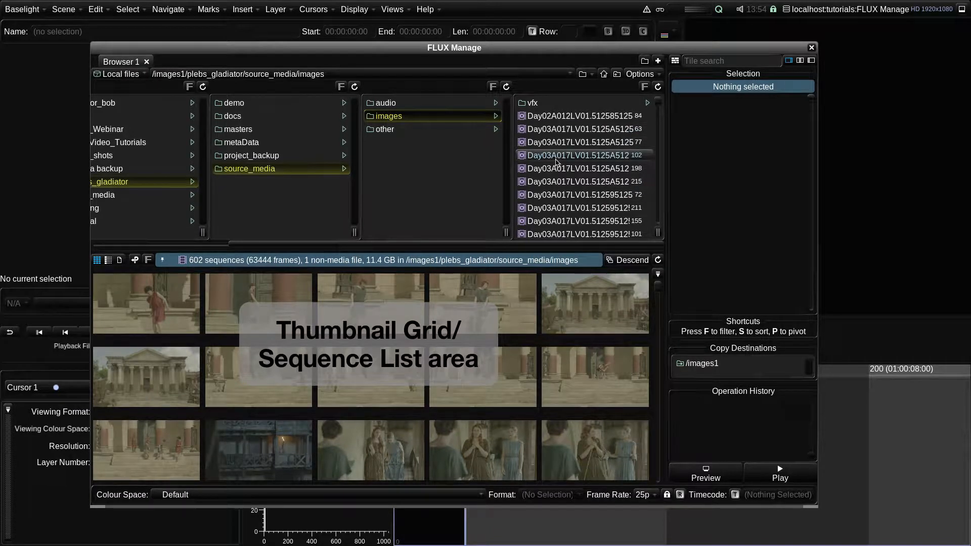
click(560, 103)
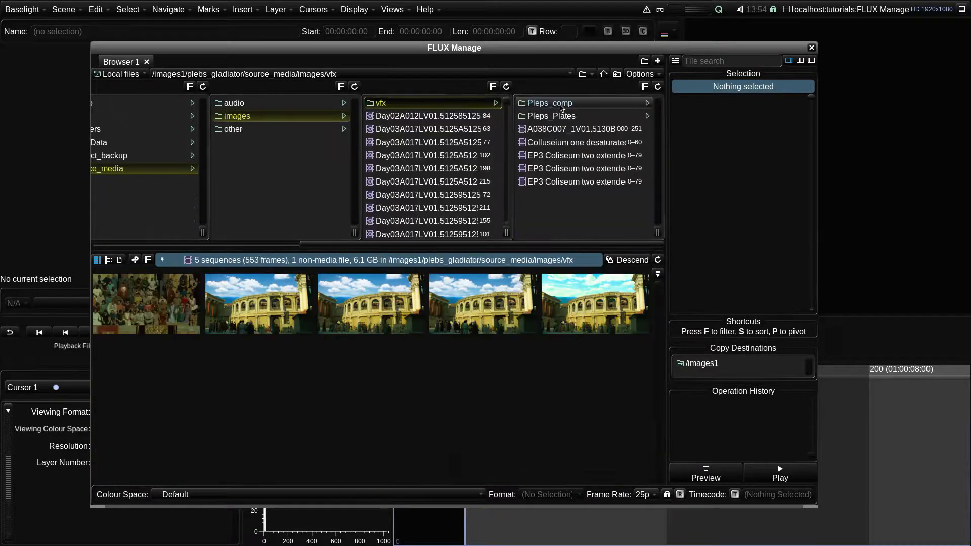
click(577, 103)
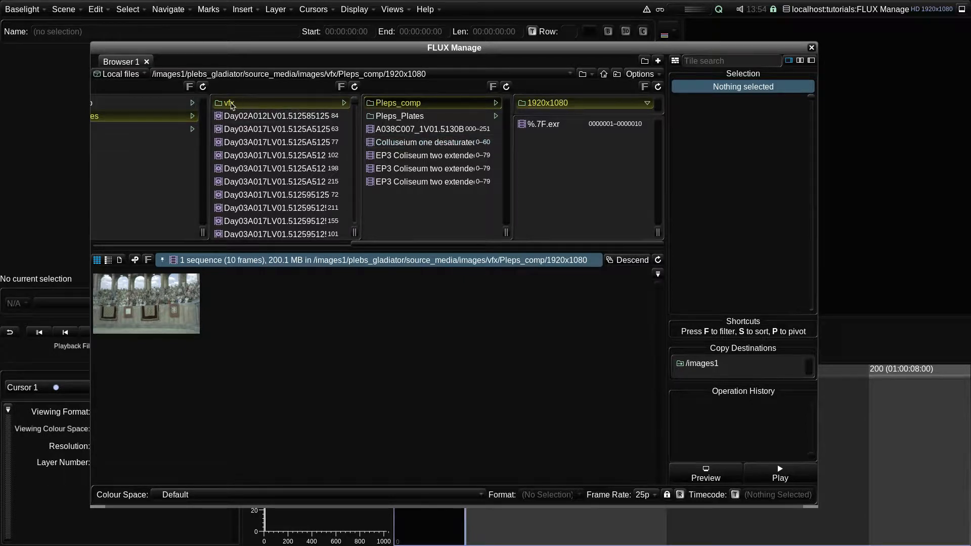
click(250, 107)
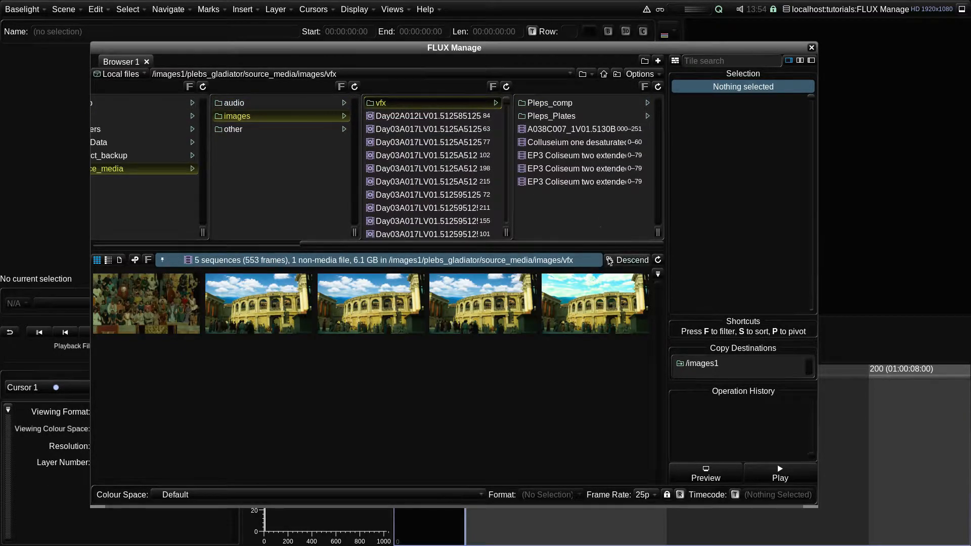
- Turn on Descend to list sequences from all vfx subfolders and select three sequences to inspect their details
click(628, 261)
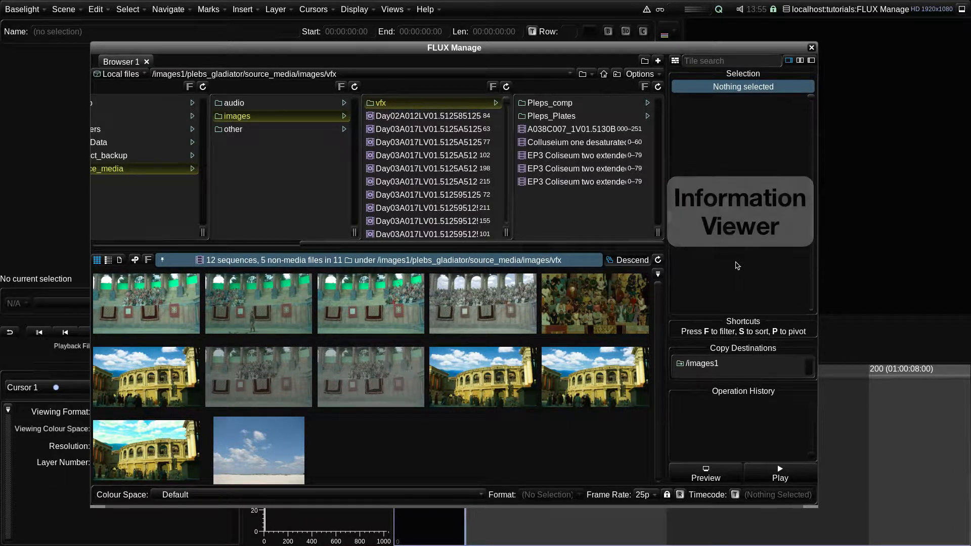
click(404, 302)
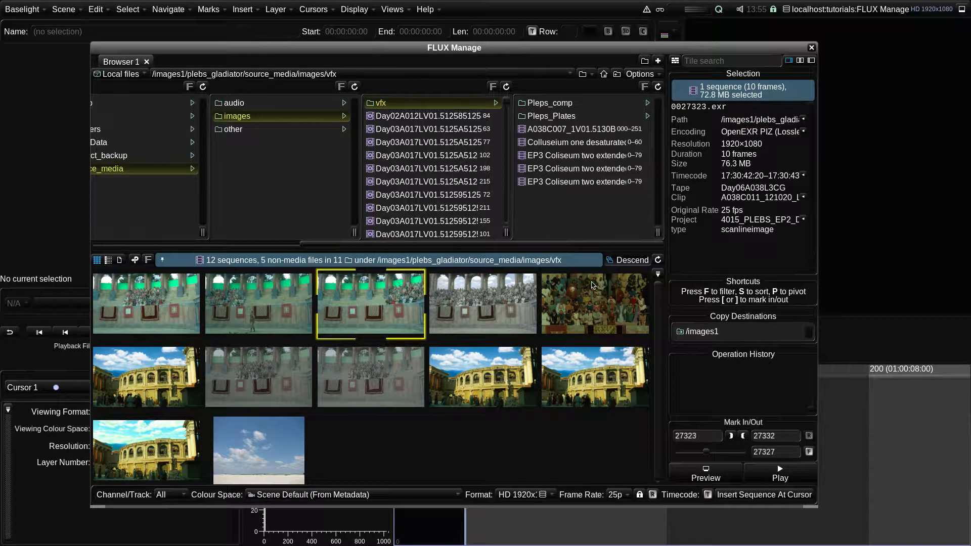
click(366, 374)
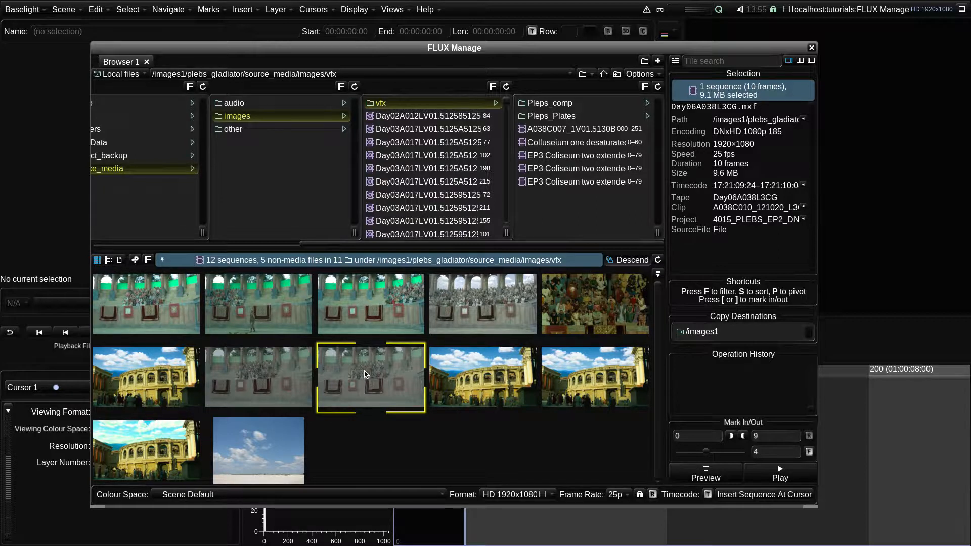
click(281, 435)
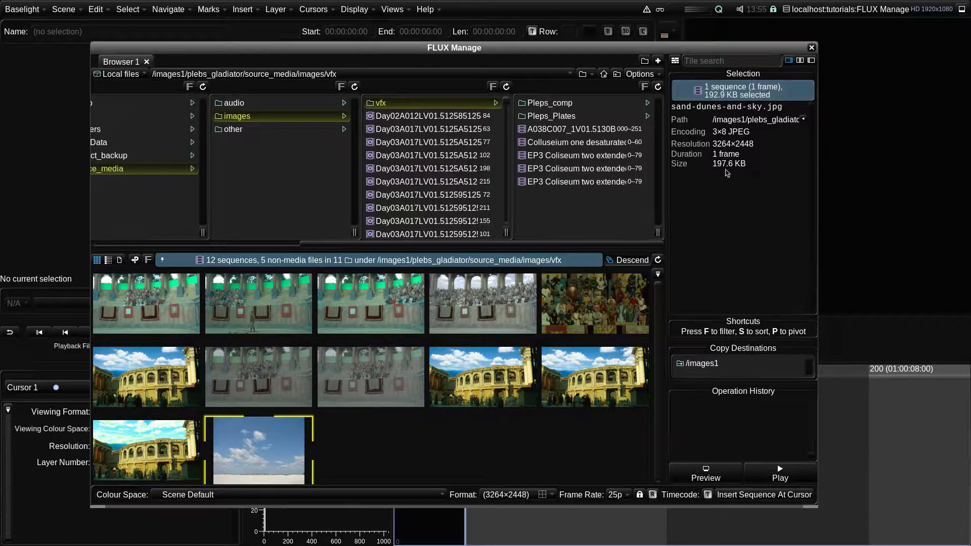
- Show Timecode and Clip labels under the grid thumbnails
click(658, 274)
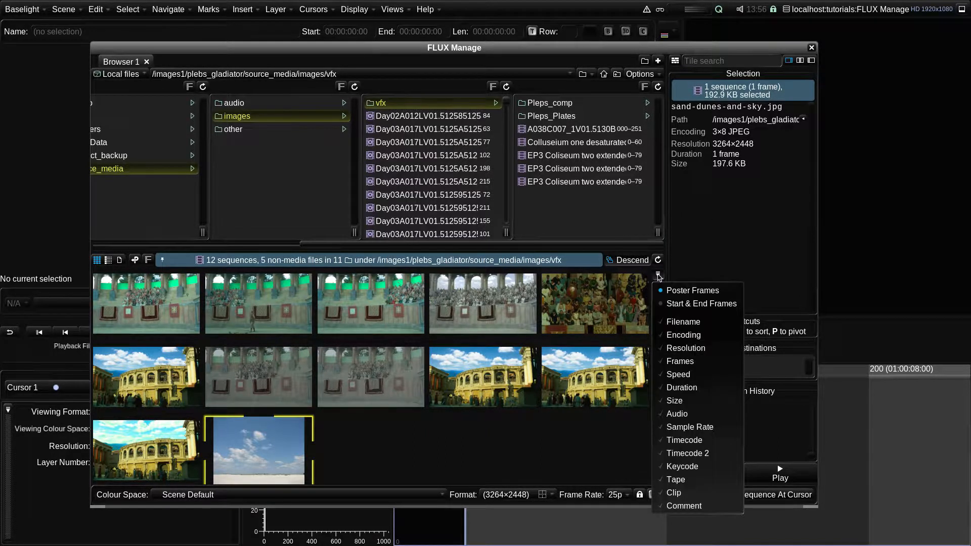
click(683, 441)
click(674, 493)
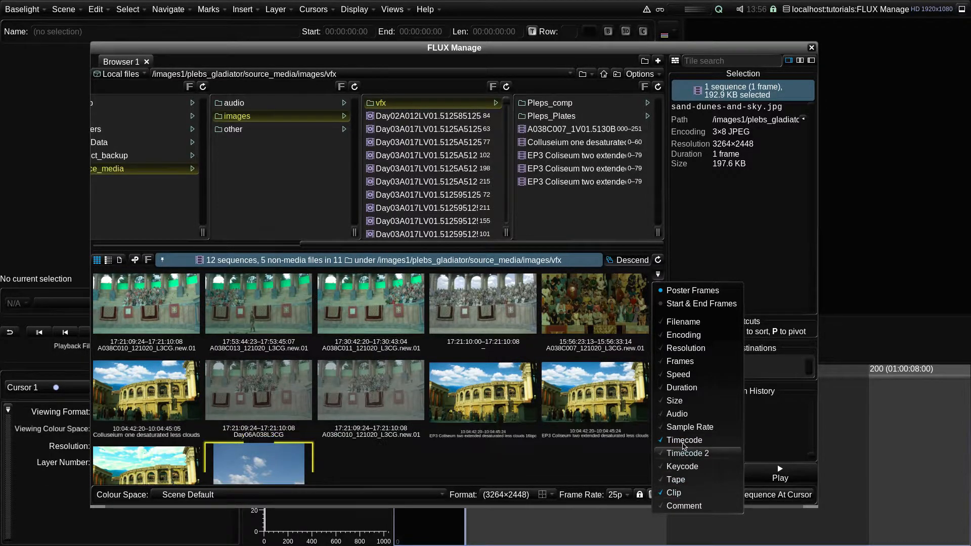
click(658, 274)
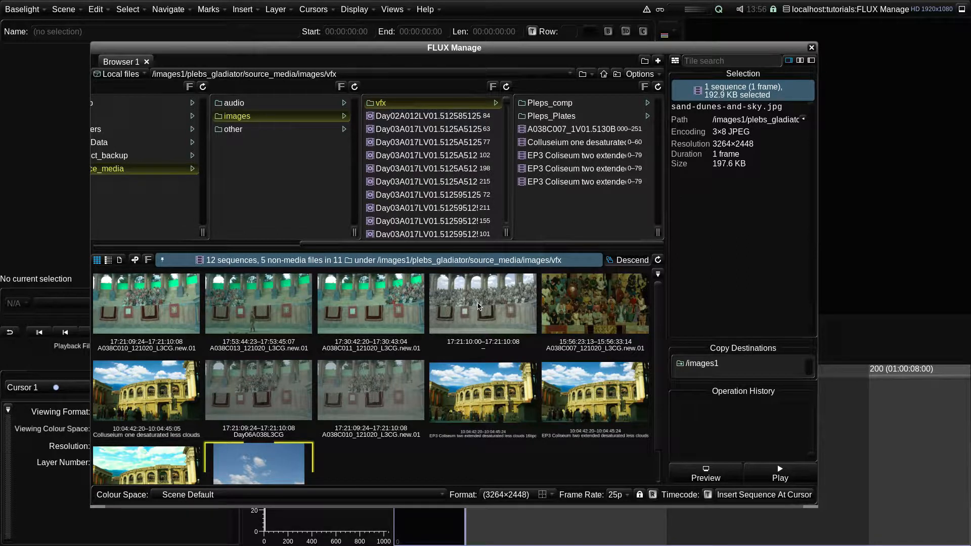
- Enlarge and then shrink the thumbnails in the sequence grid
drag(479, 306, 510, 312)
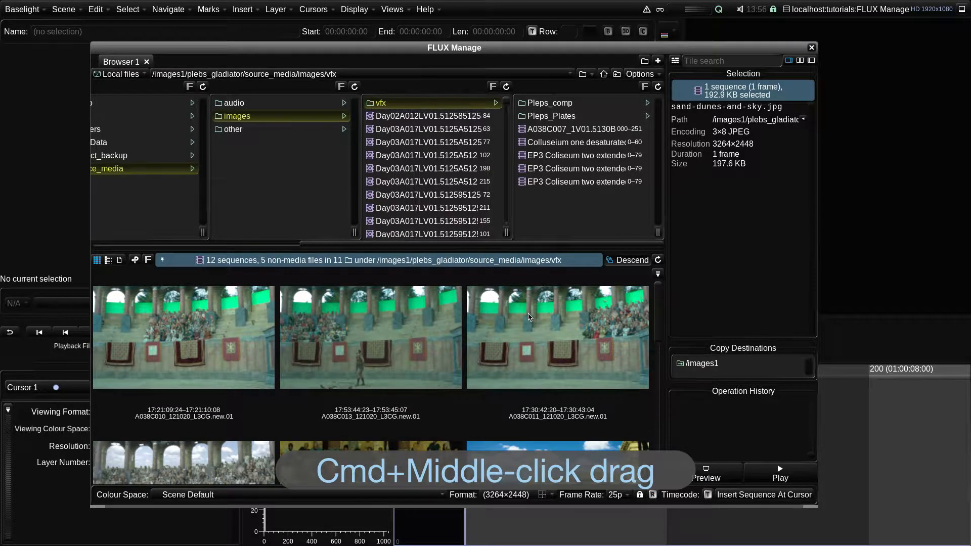
drag(528, 317, 483, 315)
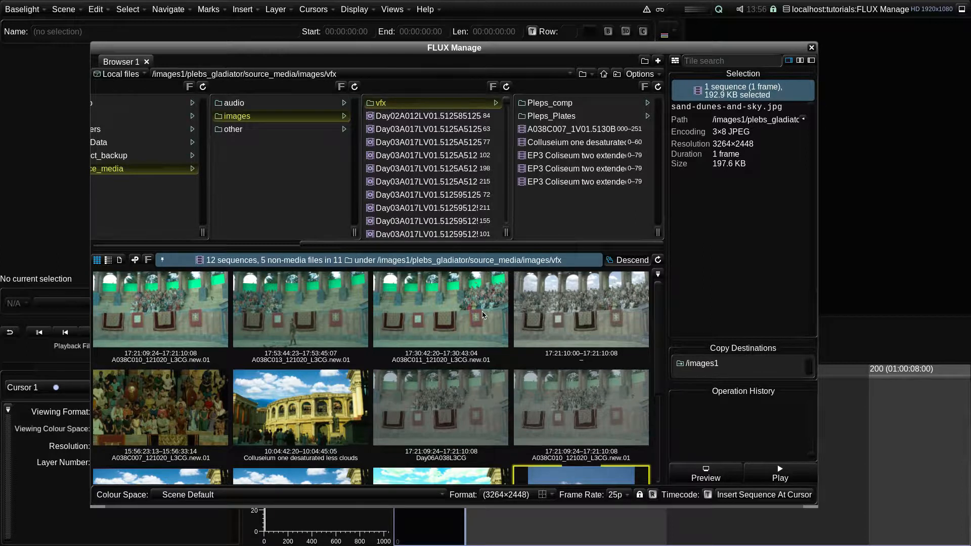
drag(484, 315, 474, 315)
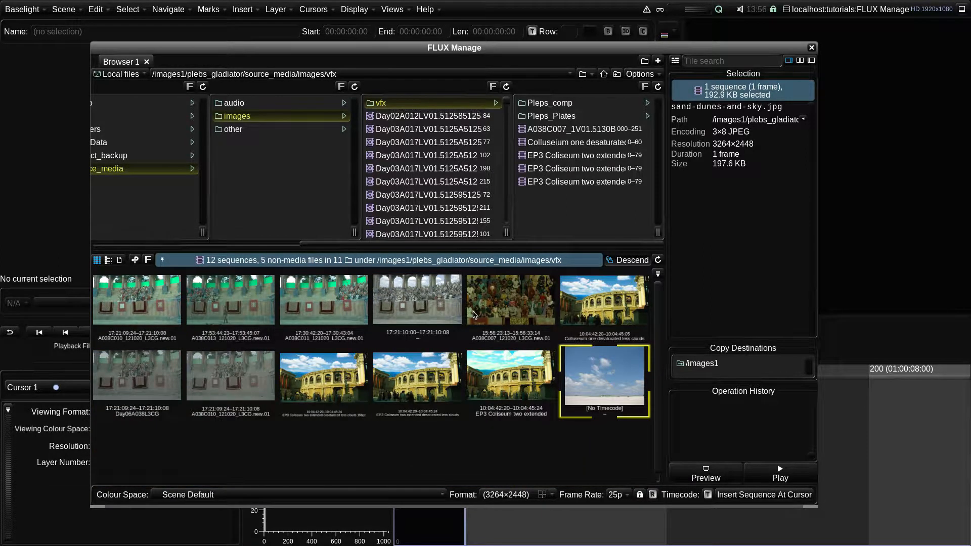
drag(474, 315, 477, 316)
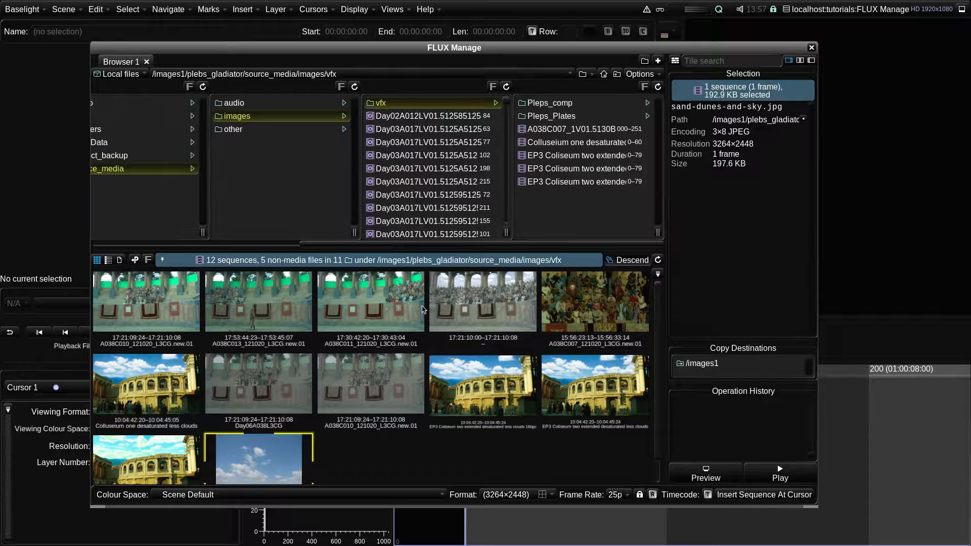
- Switch the sequence area from thumbnail grid to list view
click(108, 260)
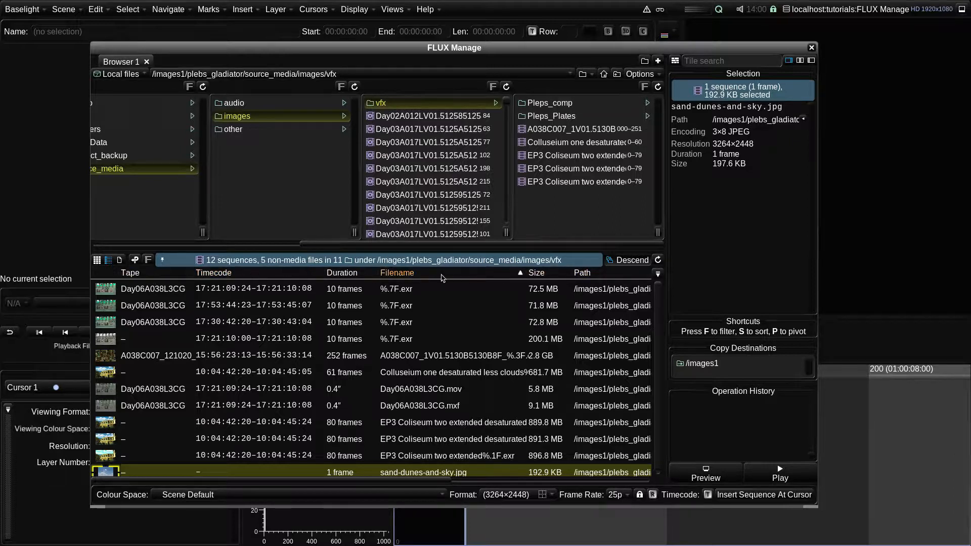
- Show and then hide the Encoding and Resolution columns in the sequence list
click(657, 274)
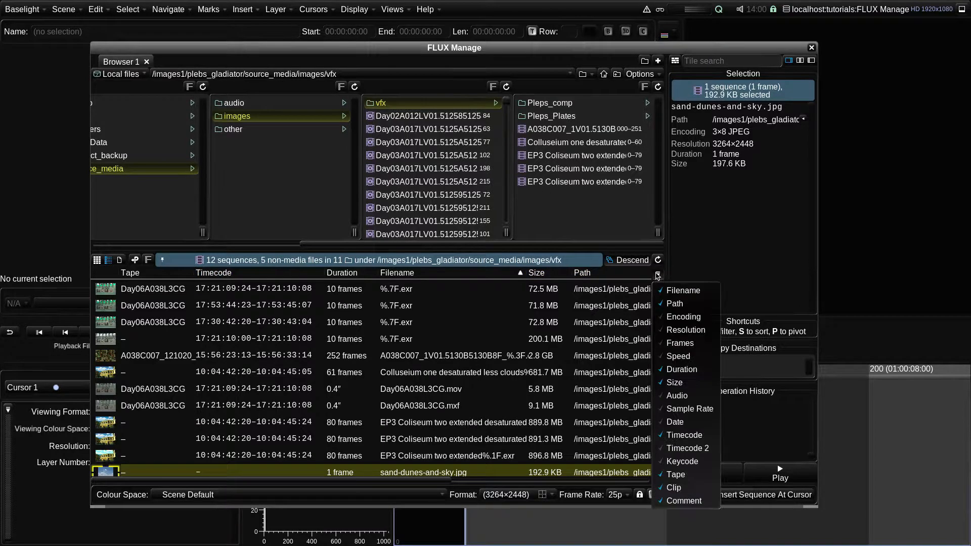
click(684, 319)
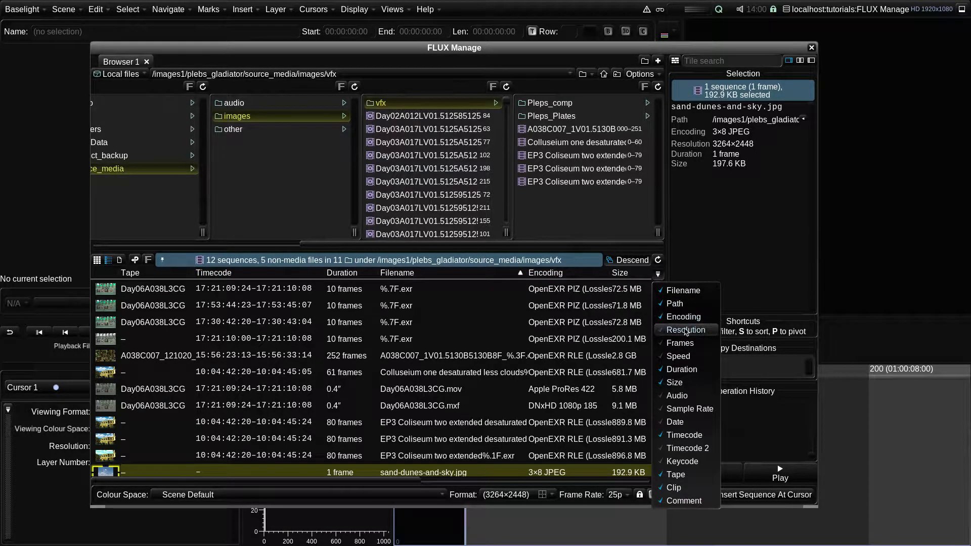
click(686, 331)
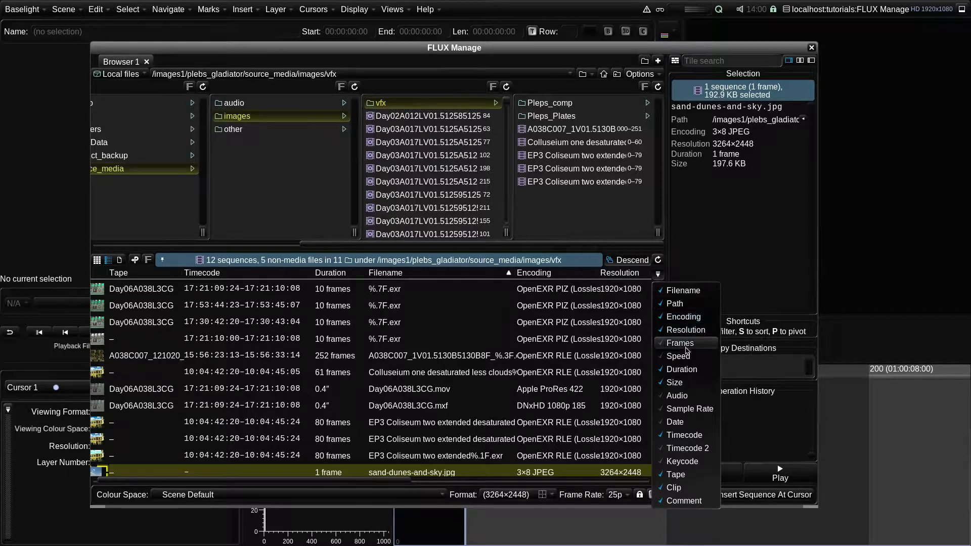
click(687, 331)
click(688, 320)
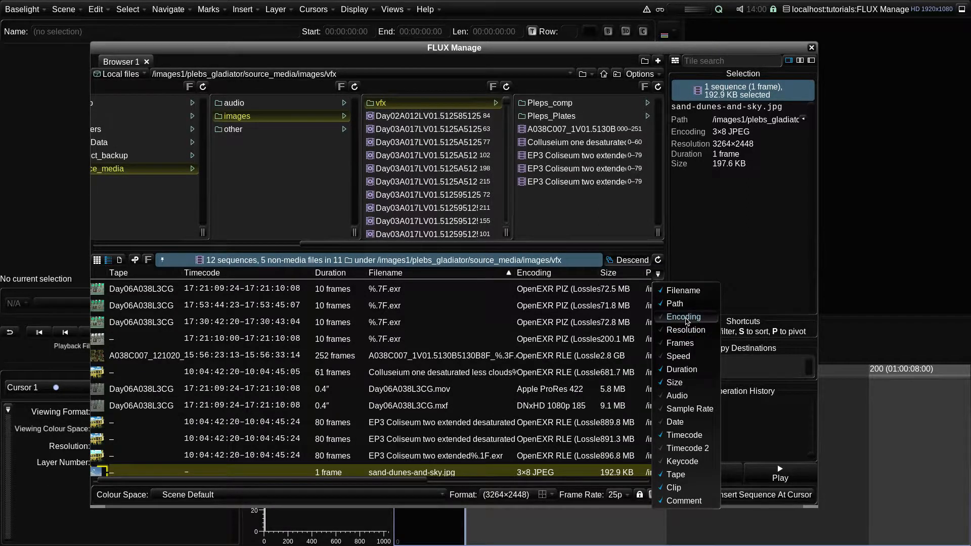
click(659, 274)
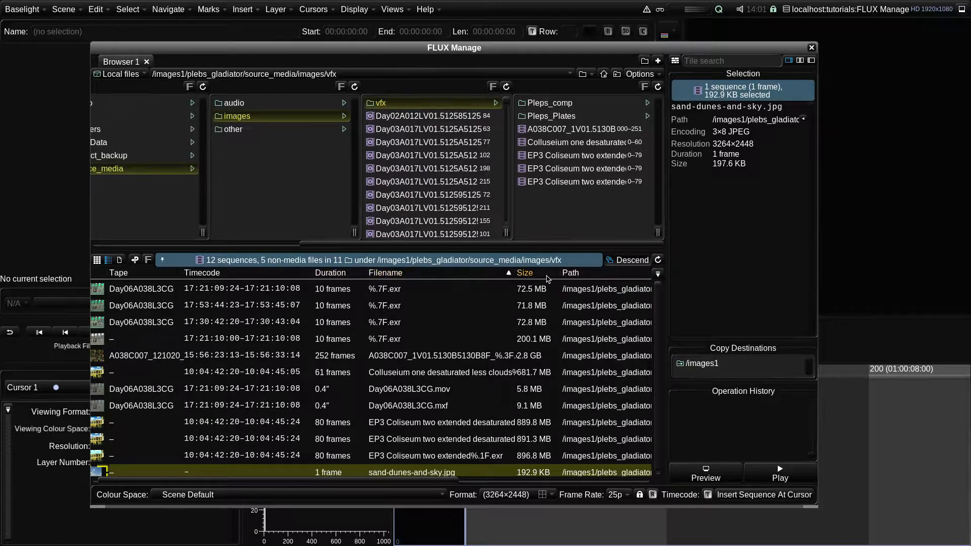
- Move the Size column so it sits directly after the Timecode column
drag(536, 277, 405, 278)
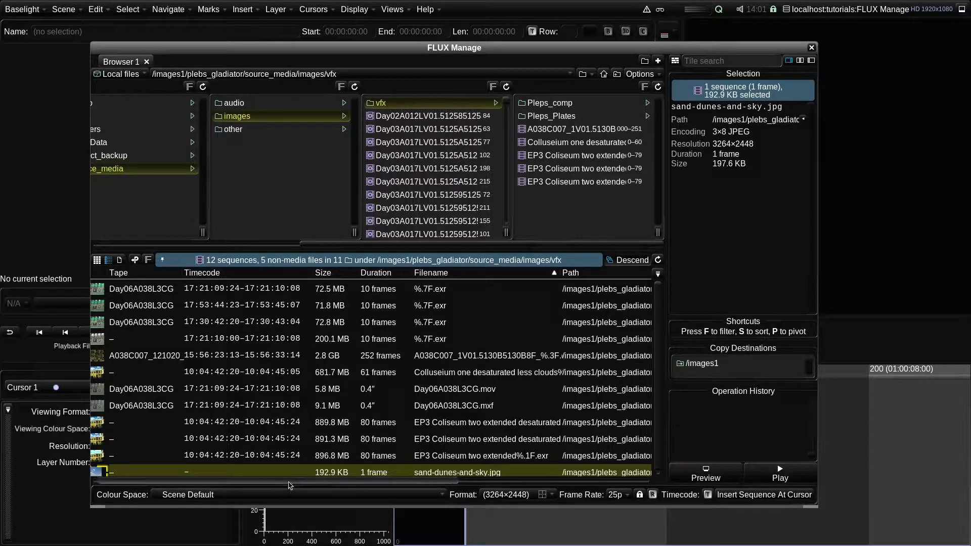
drag(290, 482, 281, 484)
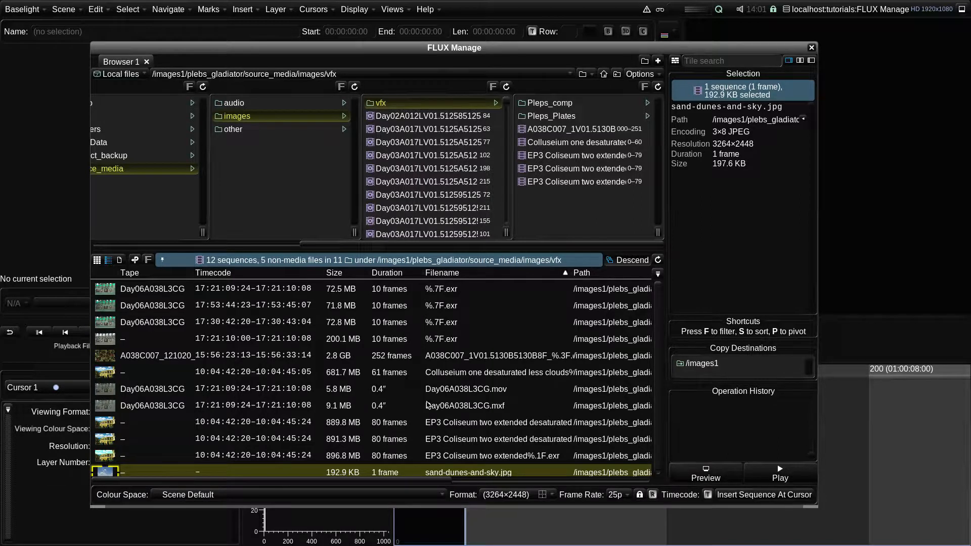
- Sort the list by Duration in descending and then ascending order, and finally sort it by Tape
click(391, 276)
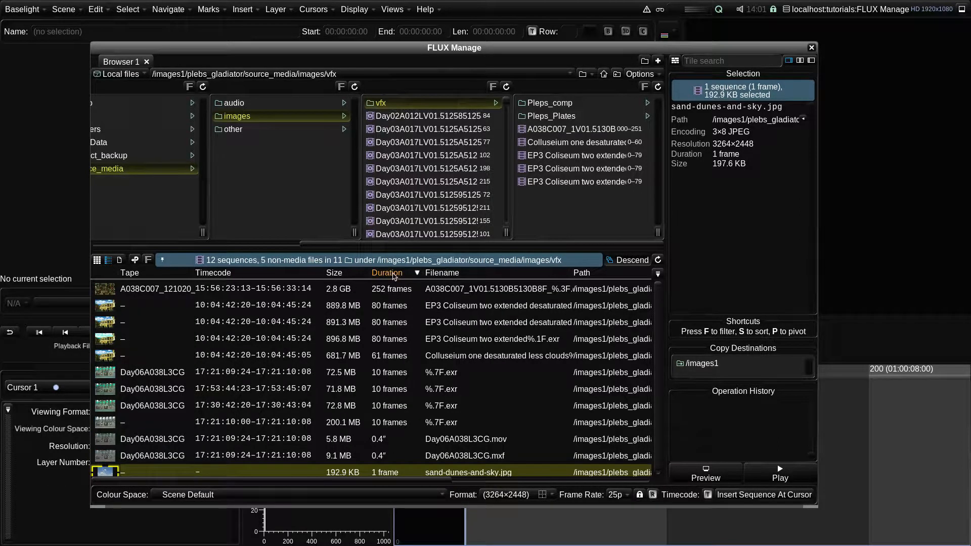
click(394, 276)
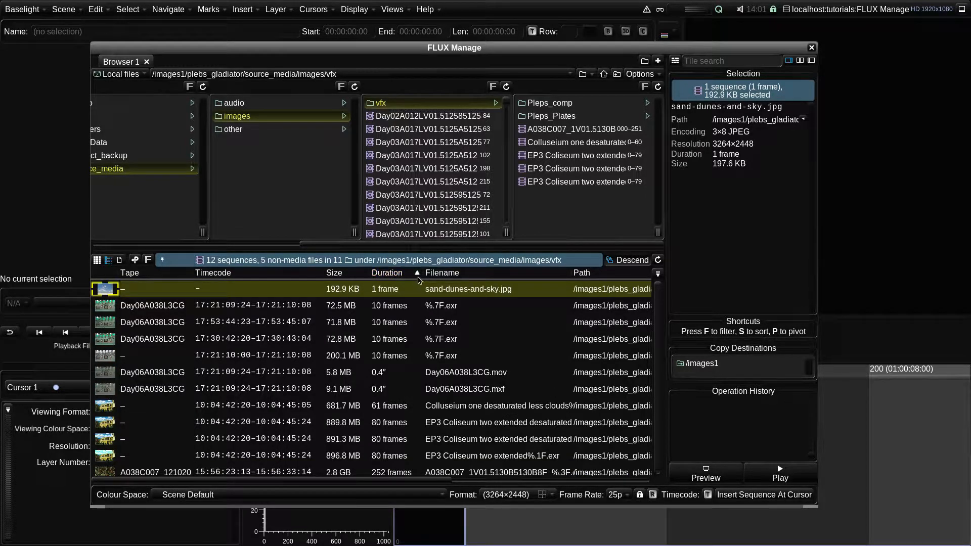
click(145, 277)
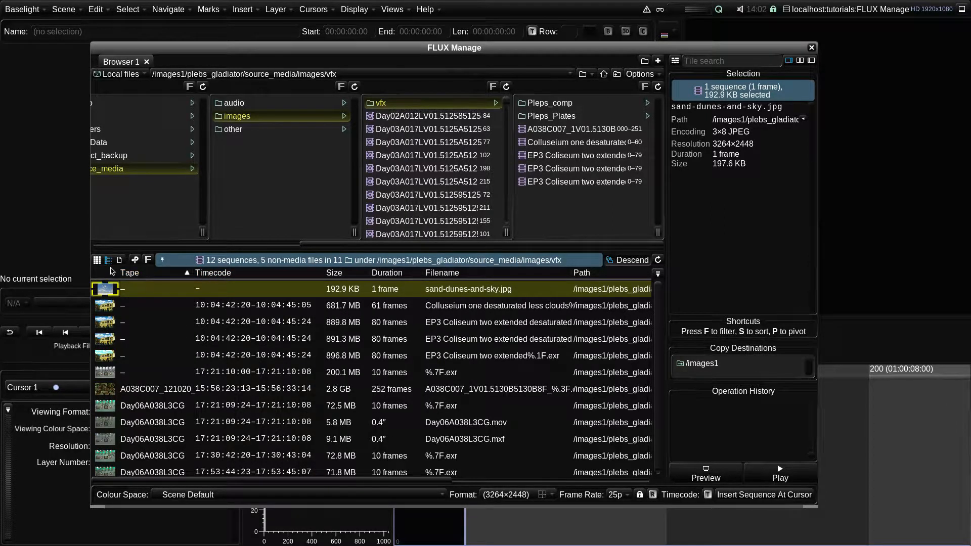
- Switch back to the thumbnail grid and add the Colosseum and two more sequences to the selection one by one
click(97, 261)
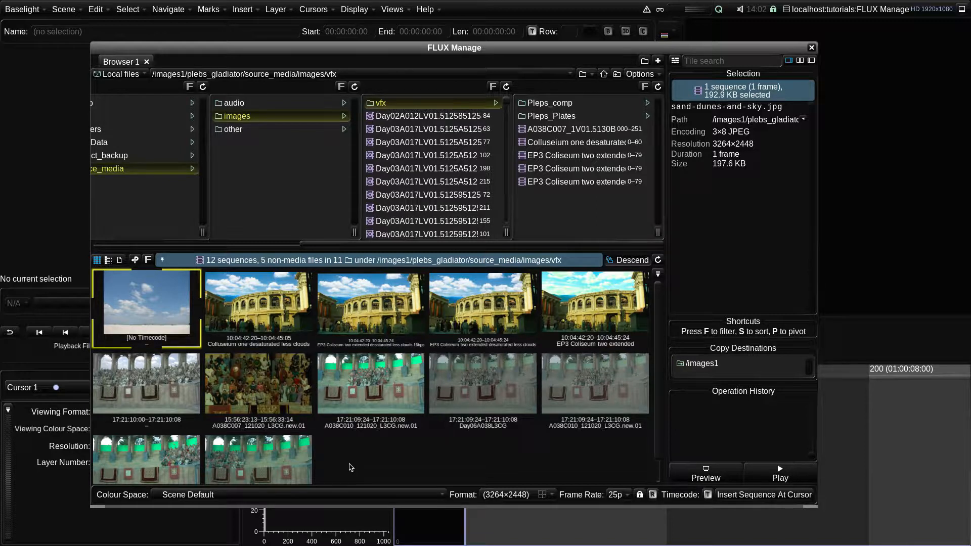
ctrl+click(256, 312)
ctrl+click(356, 312)
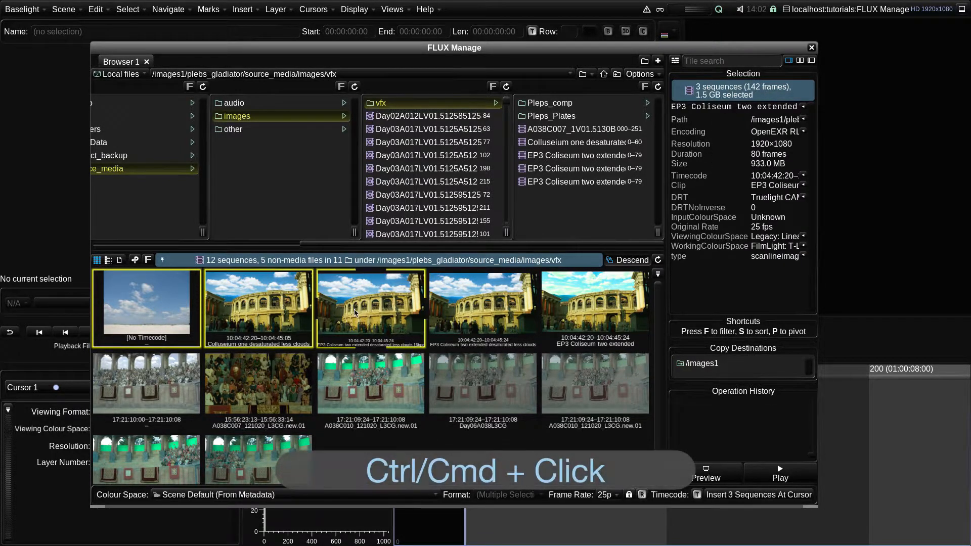
ctrl+click(452, 313)
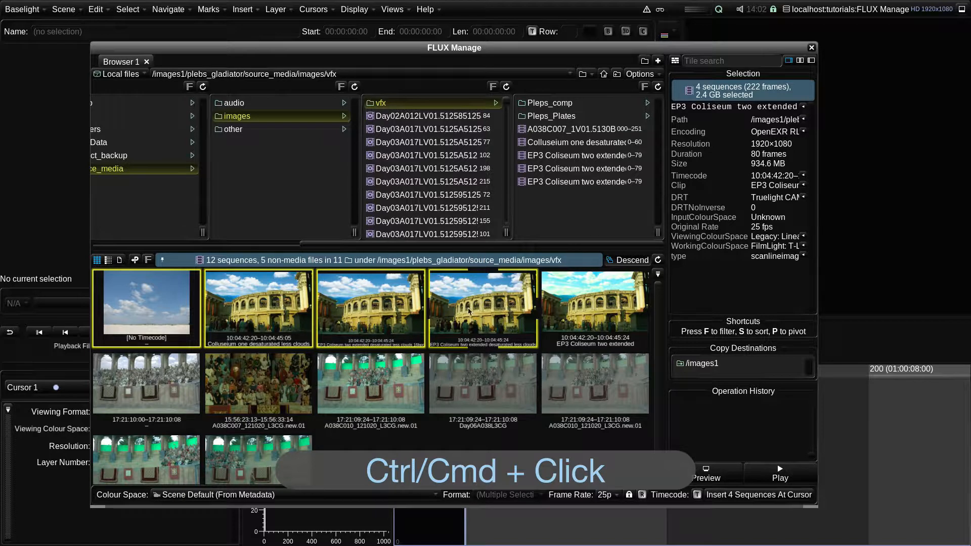
ctrl+click(581, 360)
ctrl+click(487, 391)
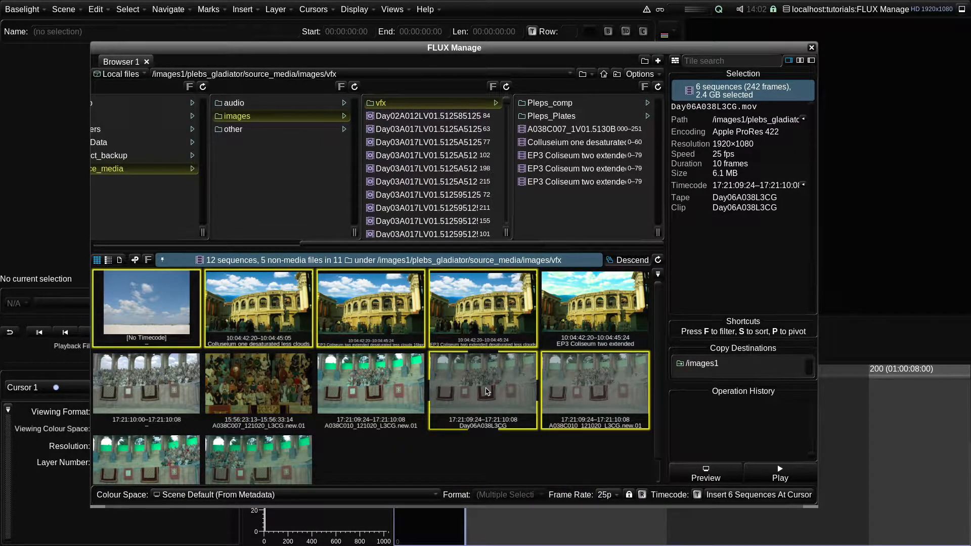
- Select the whole second row of five sequences as a range
click(154, 381)
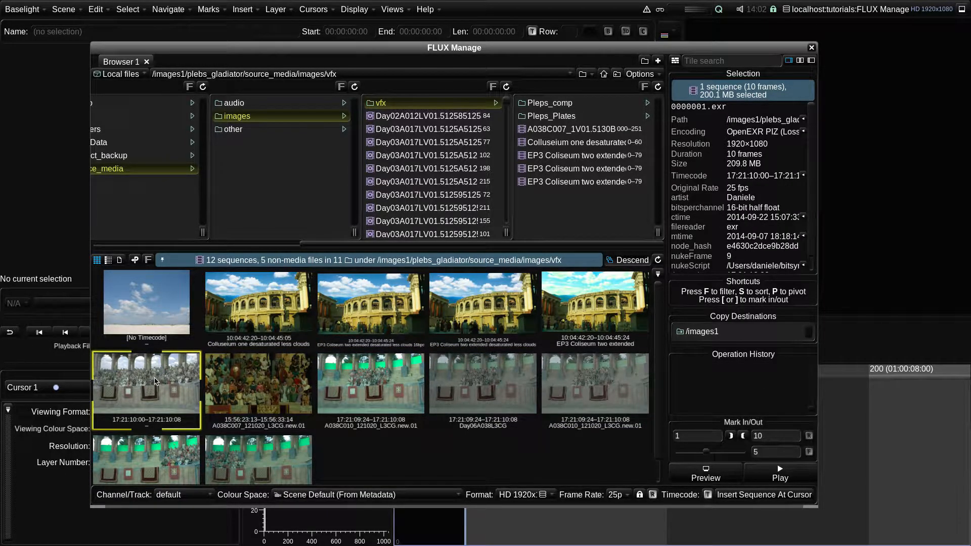
shift+click(607, 383)
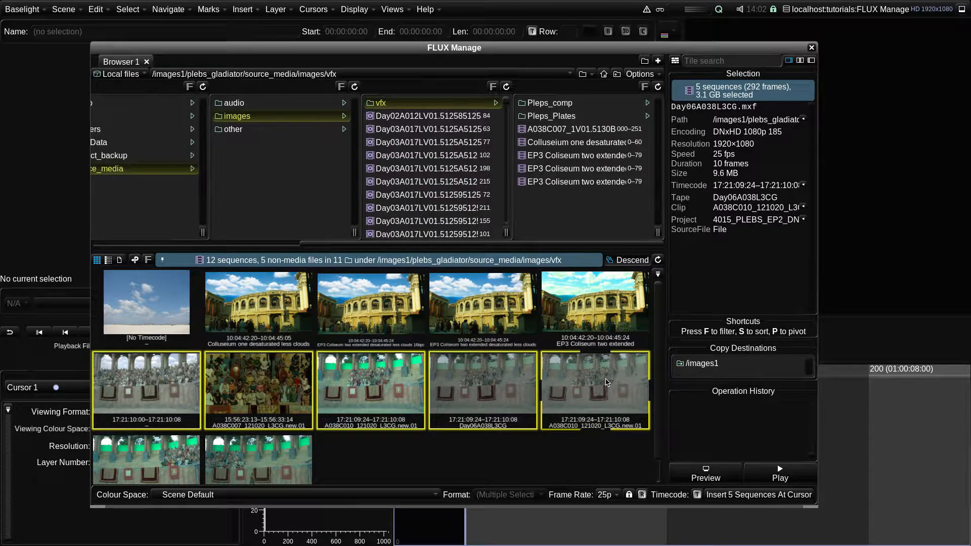
- Remove the middle three sequences of that row from the selection
ctrl+click(488, 388)
ctrl+click(389, 389)
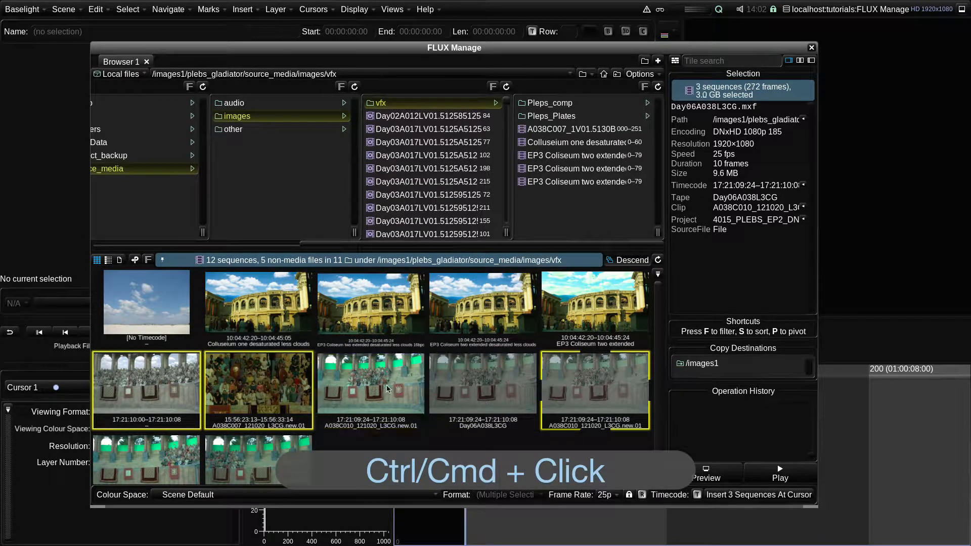
ctrl+click(283, 390)
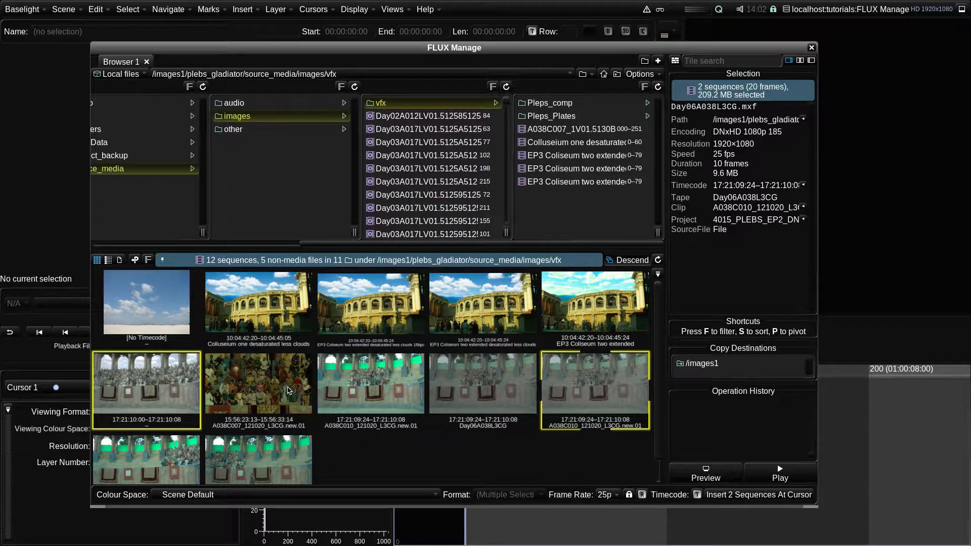
- Select all sequences and then clear the selection using shortcuts
key(ctrl+a)
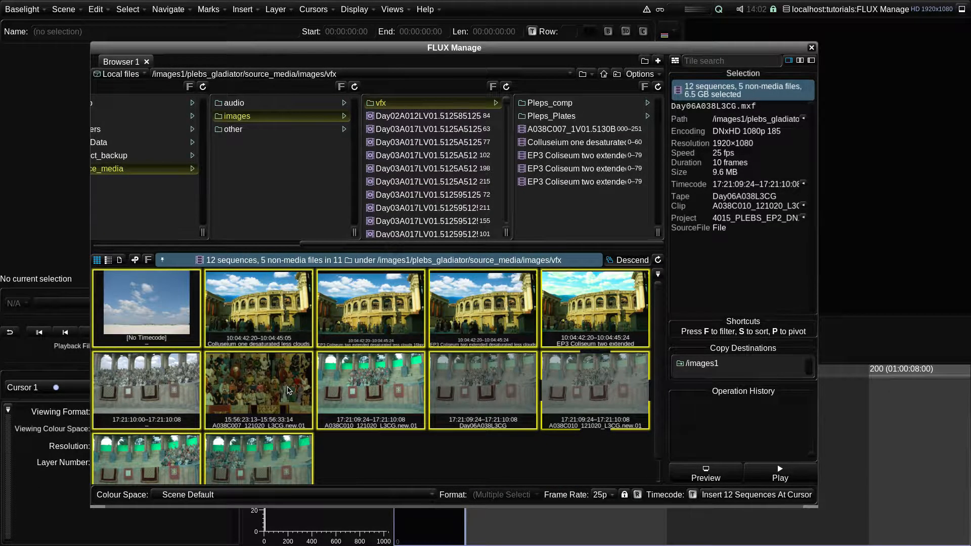
key(ctrl+shift+a)
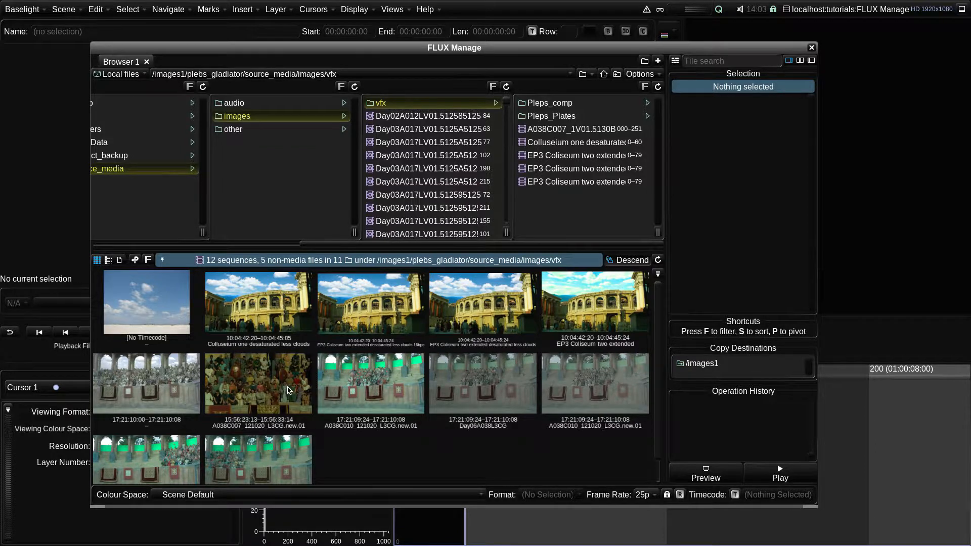
- Select all sequences and then select none through the thumbnail context menu
right_click(288, 390)
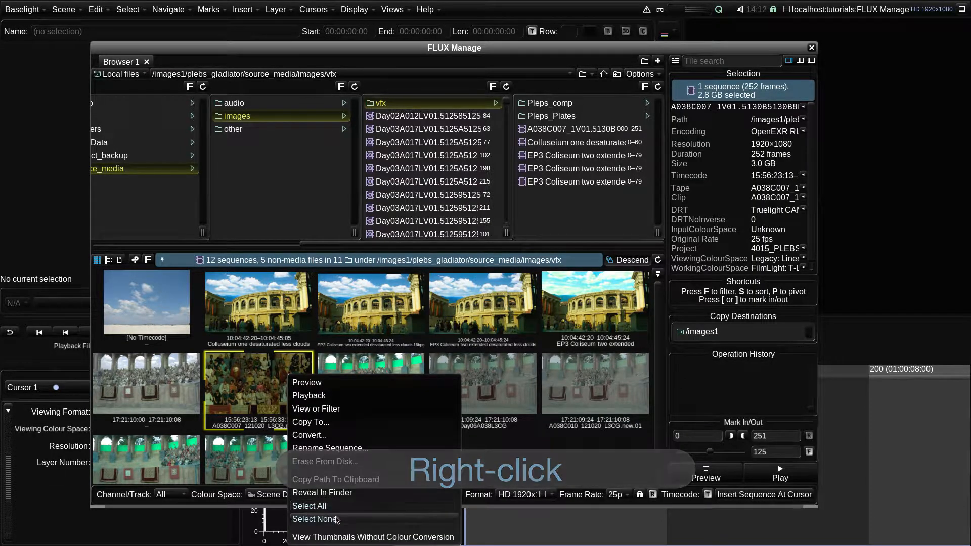
click(334, 506)
right_click(296, 408)
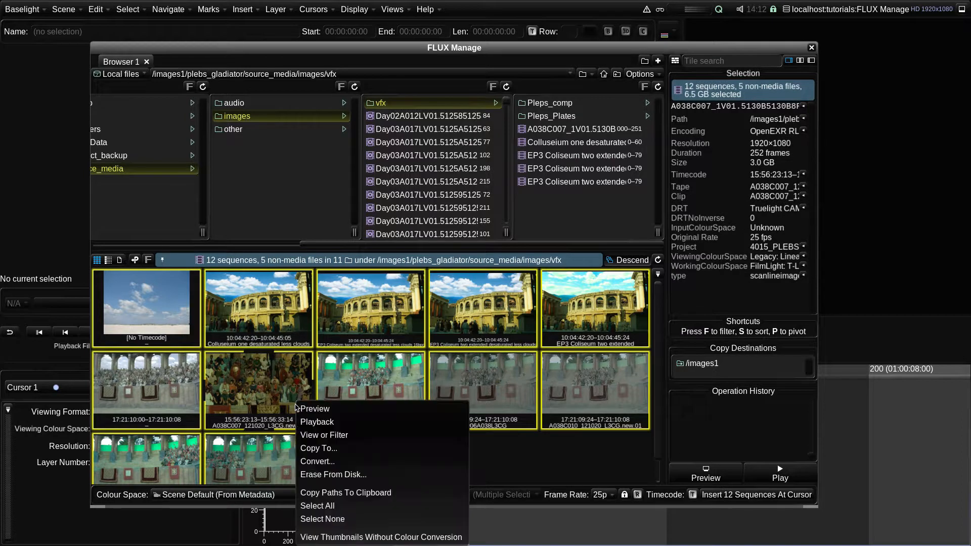
click(333, 519)
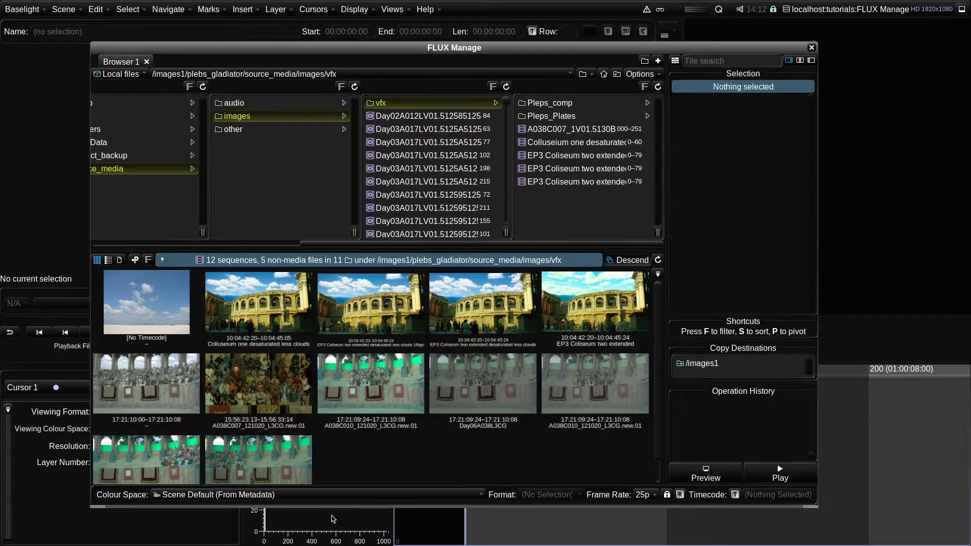
- Select the range from the first to the last thumbnail, then choose Select None from the context menu
click(181, 303)
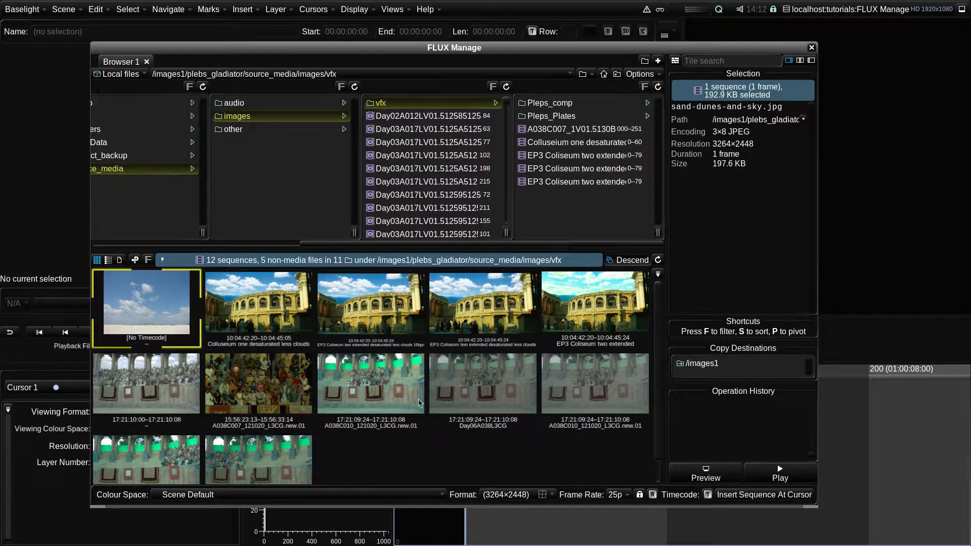
shift+click(300, 446)
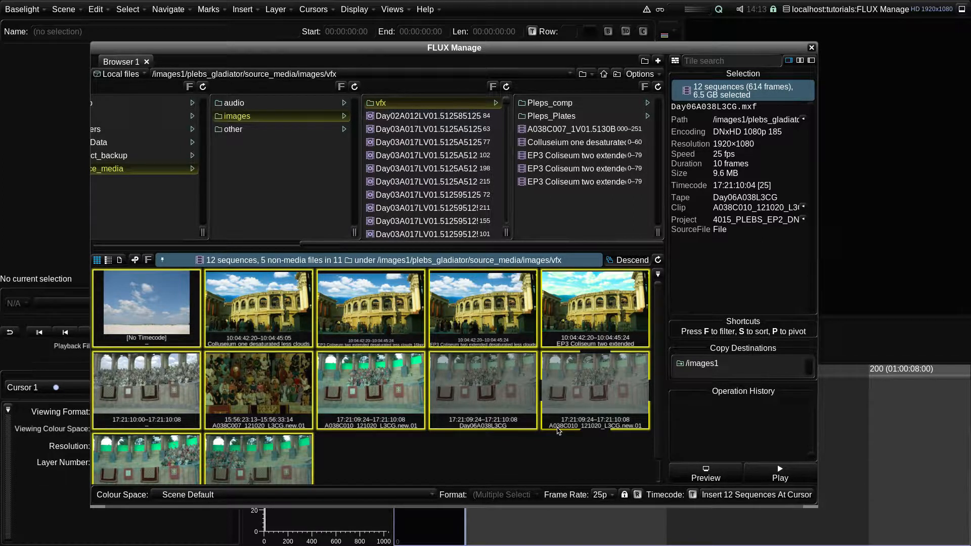
right_click(401, 365)
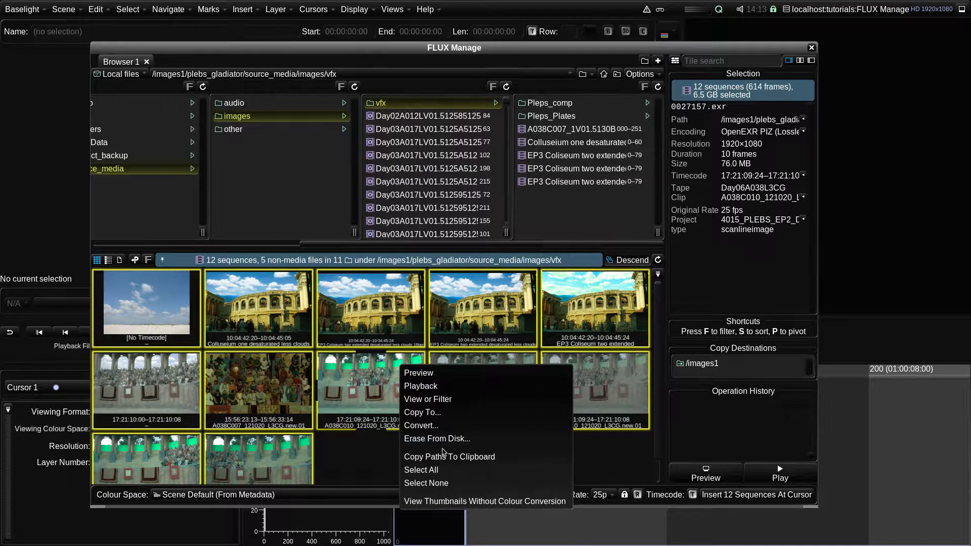
click(437, 484)
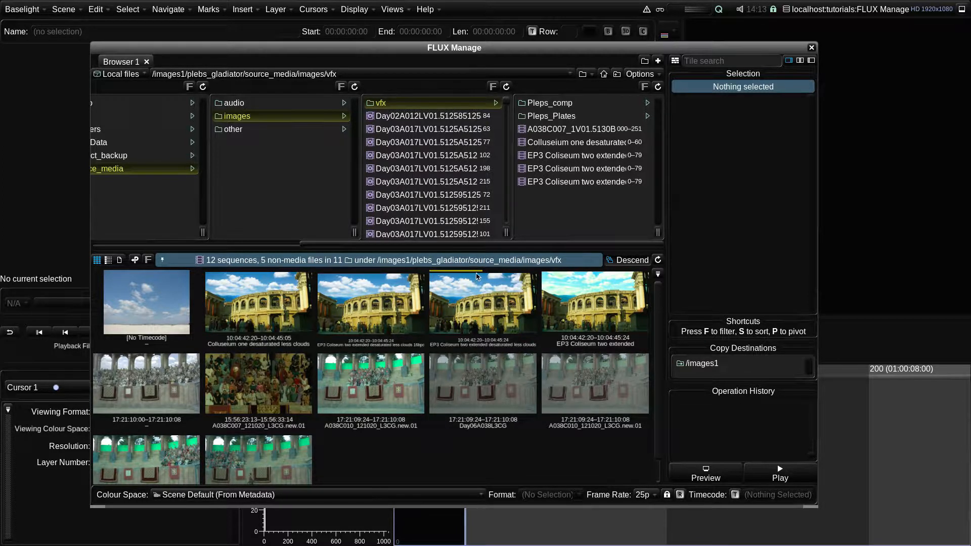
- Scrub across the third Colosseum thumbnail to preview its frames
mouse_move(476, 276)
mouse_down()
mouse_move(445, 276)
mouse_move(520, 283)
mouse_move(440, 282)
mouse_move(483, 284)
mouse_up()
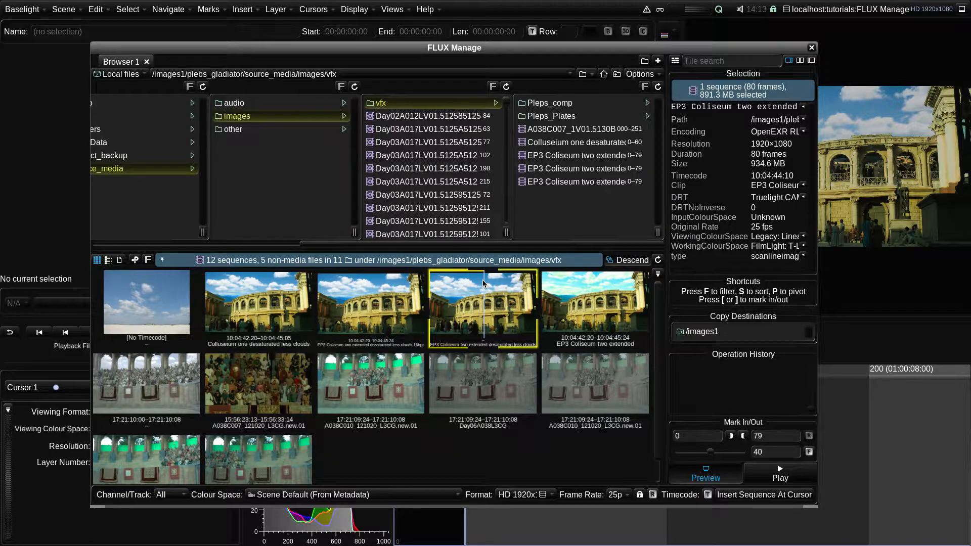
drag(483, 284, 485, 284)
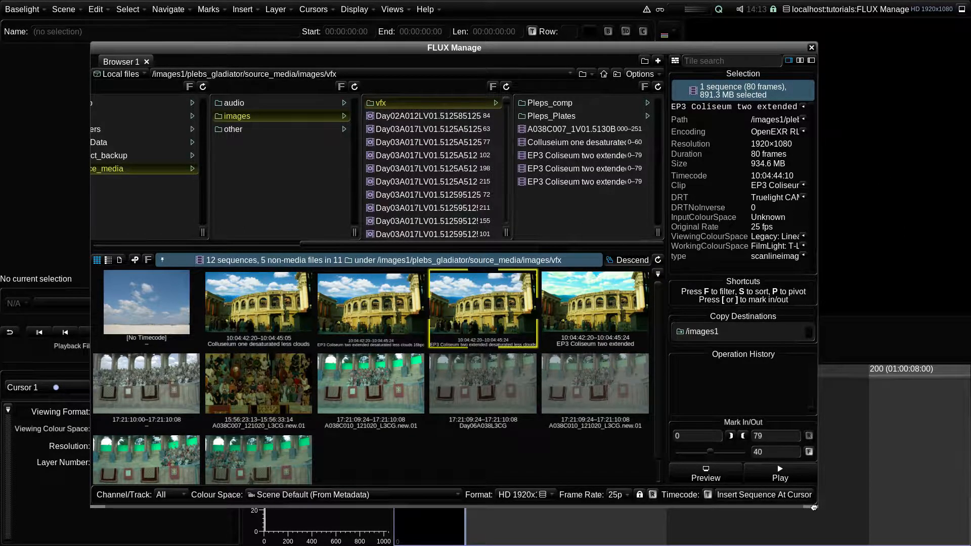
- Narrow the FLUX Manage window and turn on Preview for the selected sequence
drag(814, 508, 664, 500)
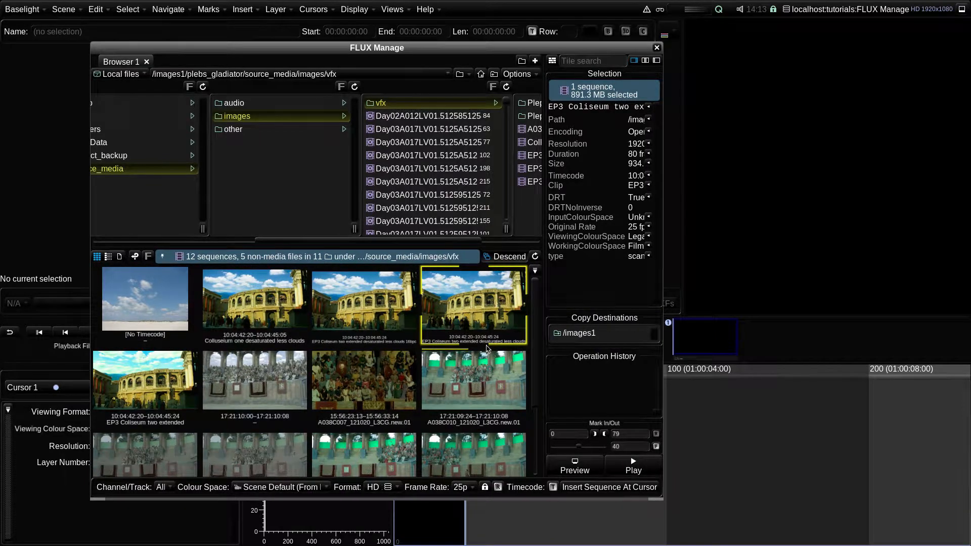
mouse_move(439, 273)
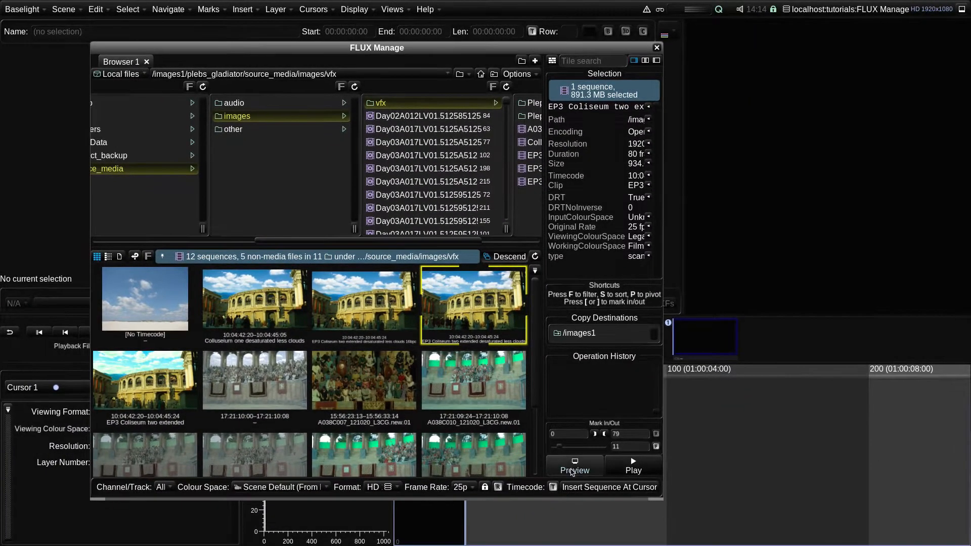
click(589, 471)
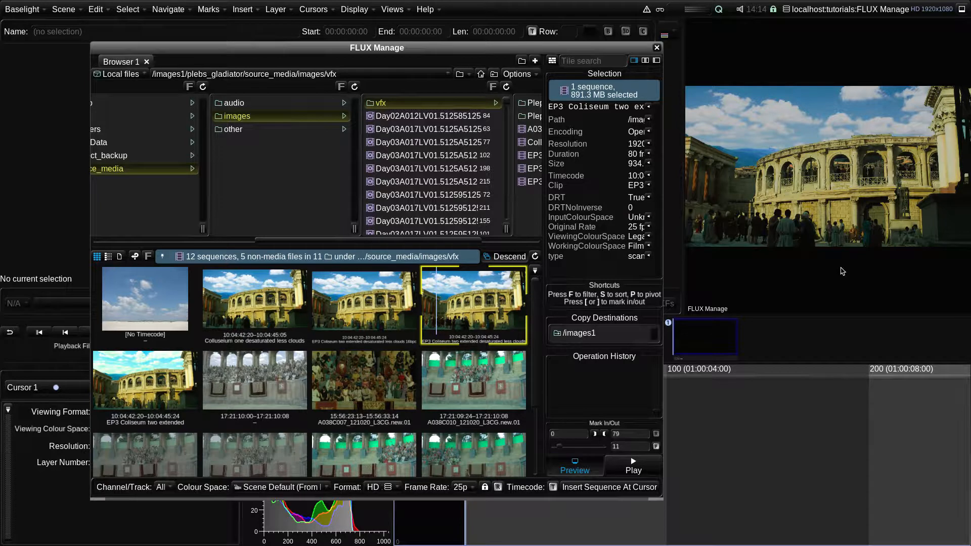
- Step three frames forward and three back through the sequence, then play it
key(Right)
key(Right)
key(Right)
key(Right)
key(Right)
key(Right)
key(Right)
key(Right)
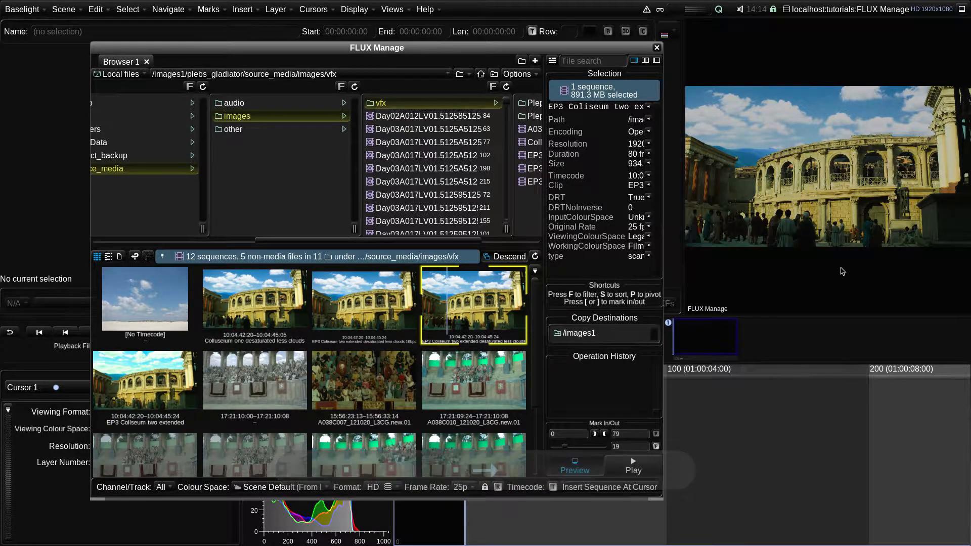
key(Left)
key(Left)
key(Left)
key(Left)
key(Left)
key(Left)
key(Left)
key(Left)
key(Left)
key(Left)
key(Left)
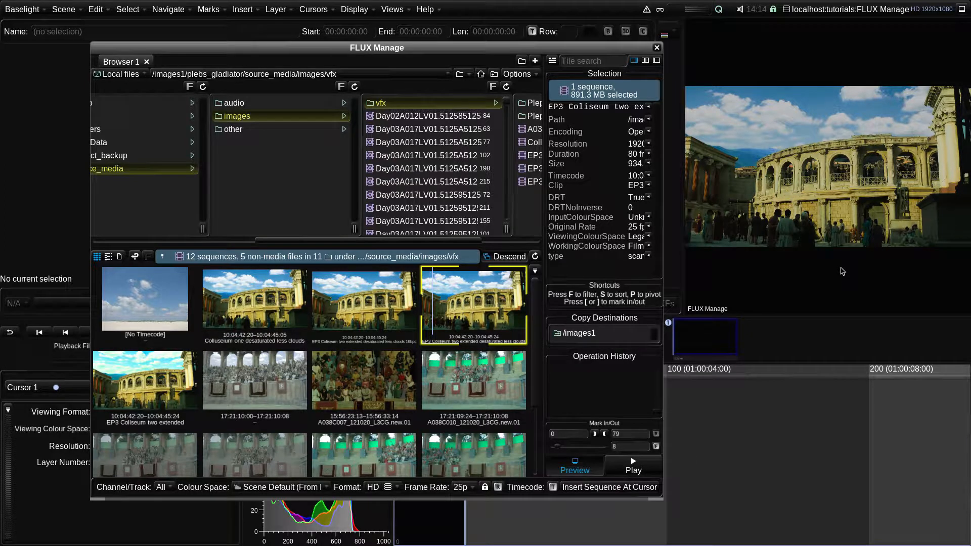
click(636, 469)
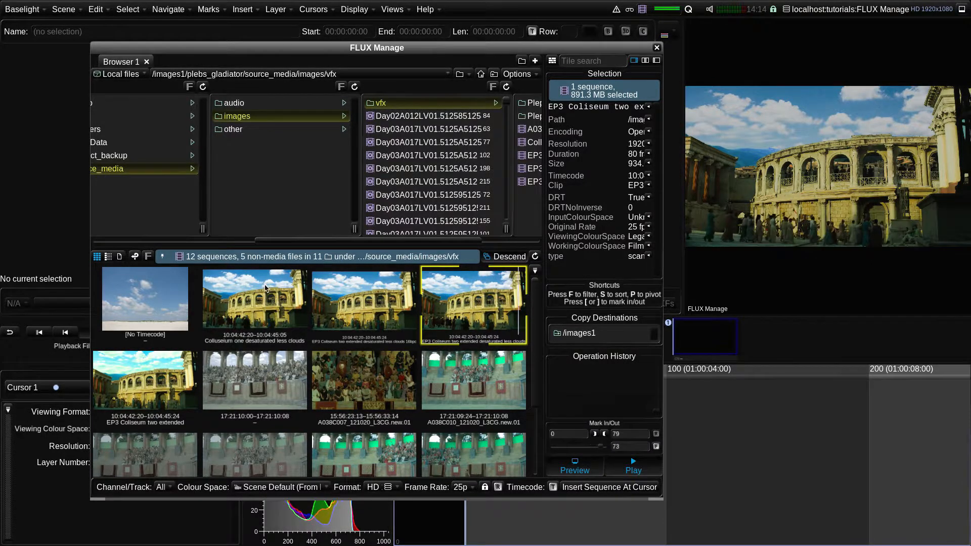
- Add all four Colosseum sequences to the selection together, and switch Preview off
click(268, 289)
ctrl+click(369, 306)
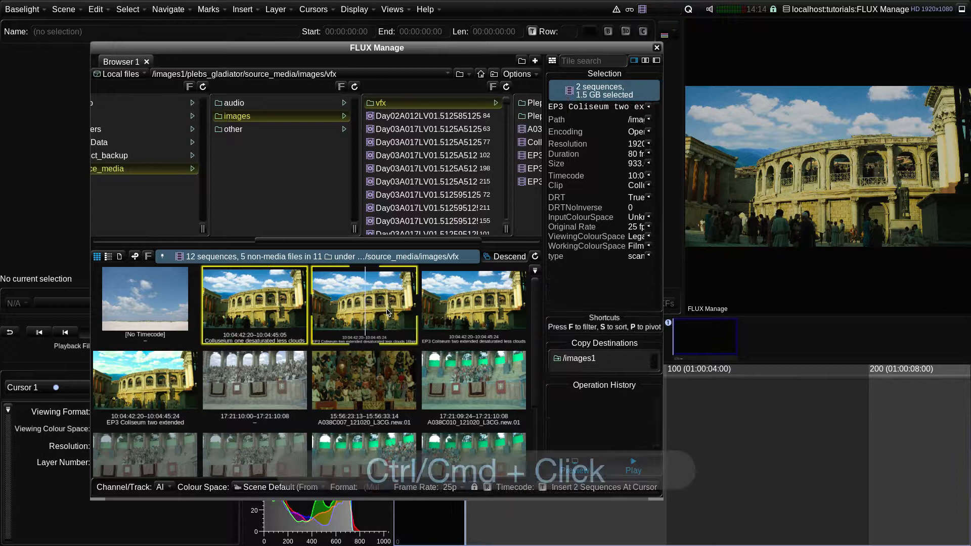
ctrl+click(475, 316)
ctrl+click(157, 372)
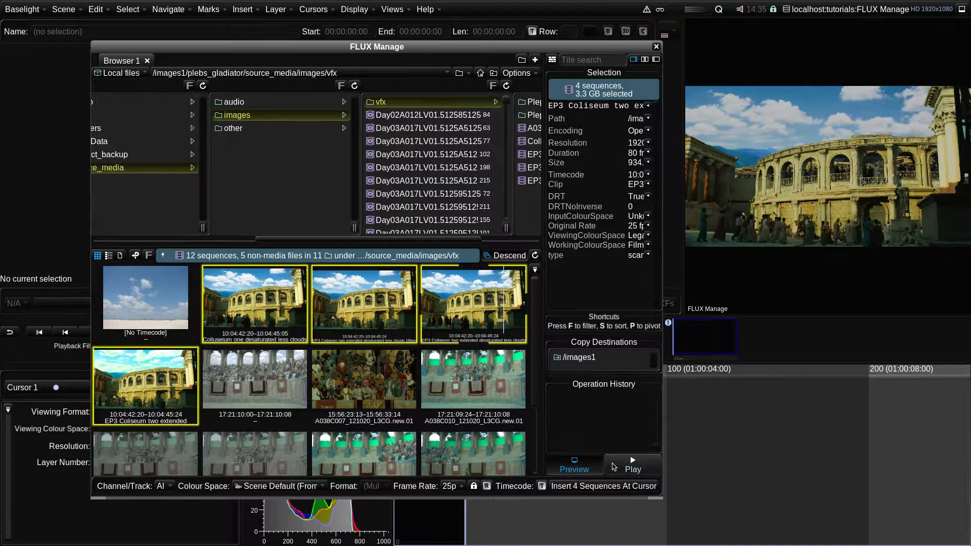
click(622, 464)
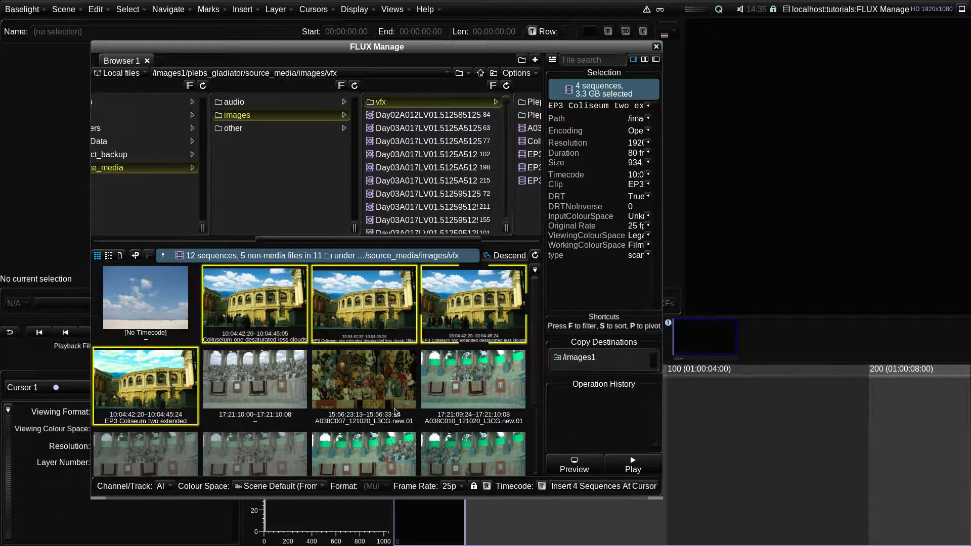
- Select the 17:21:10:00–17:21:10:08 sequence and enlarge the FLUX Manage window and its thumbnail area
click(256, 366)
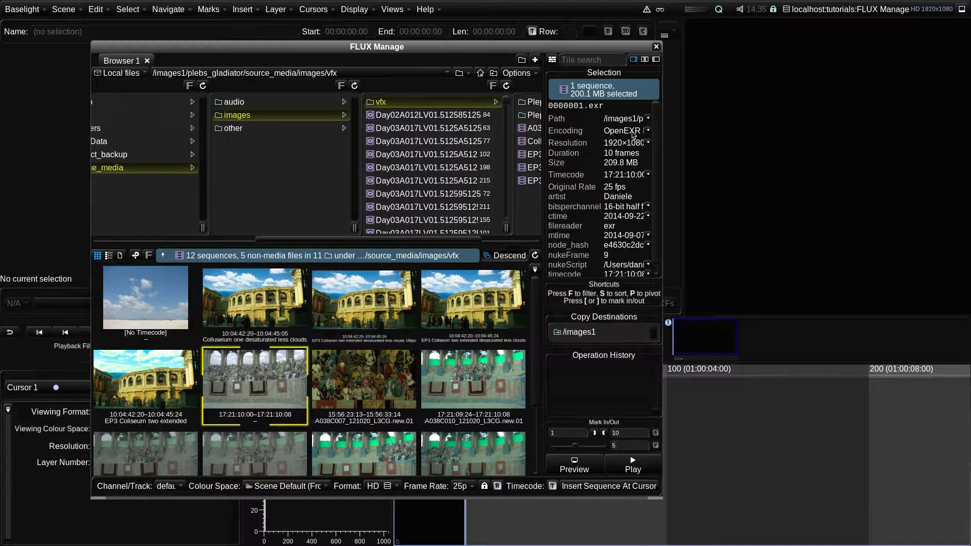
drag(661, 499, 808, 508)
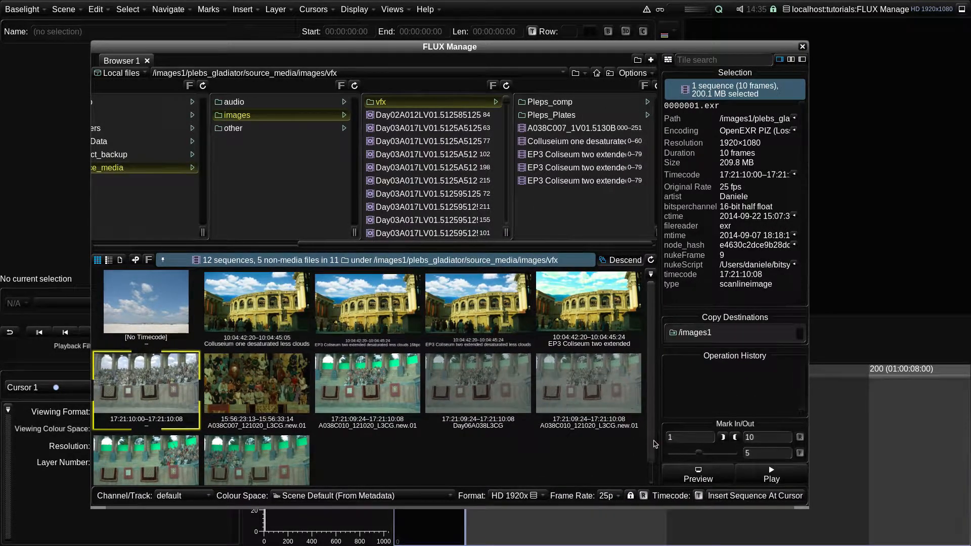
drag(656, 444, 540, 448)
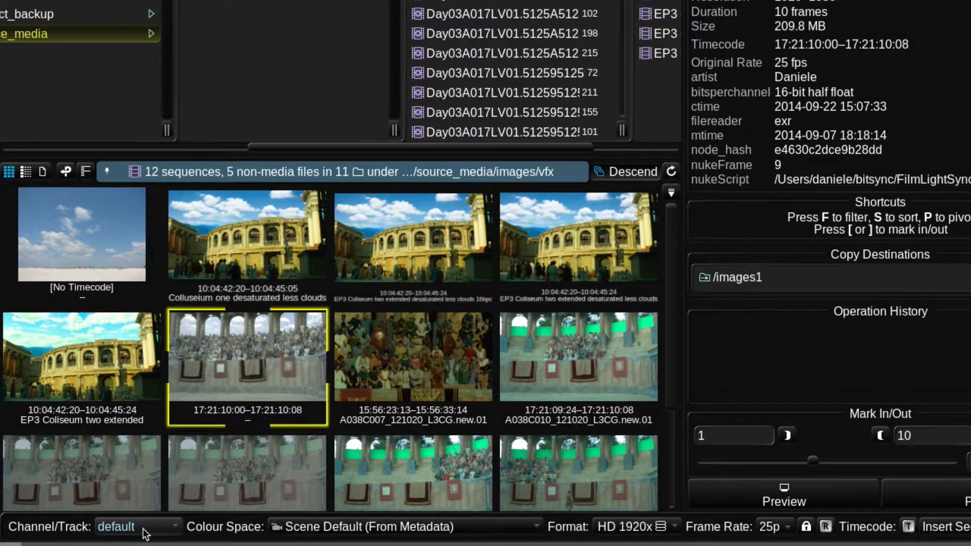
- Cycle the Channel/Track display through Alpha and the clouds layer, returning to default
click(145, 528)
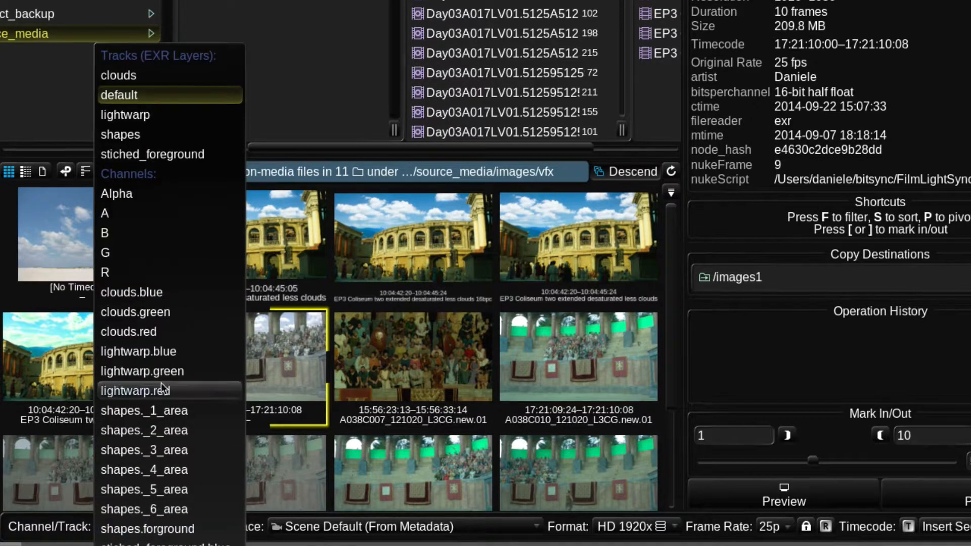
click(150, 193)
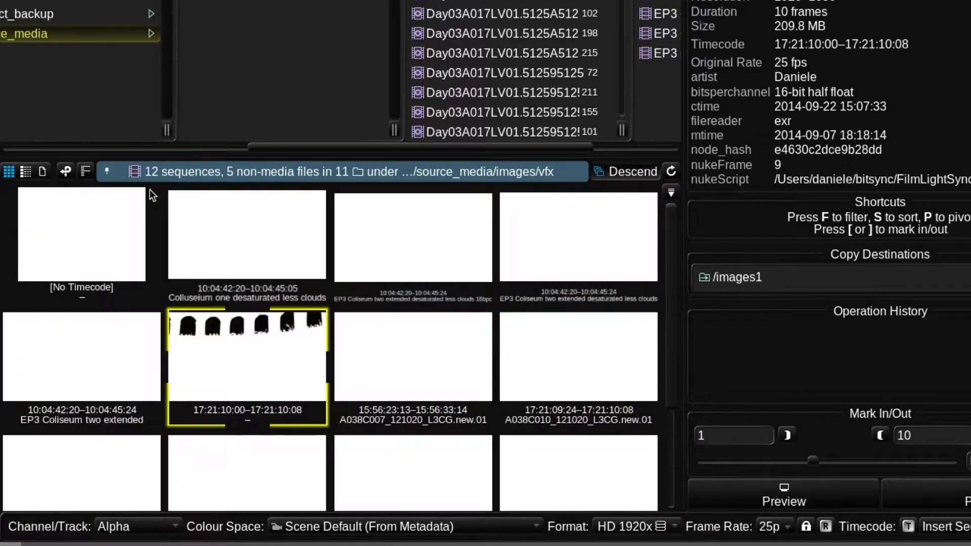
click(153, 521)
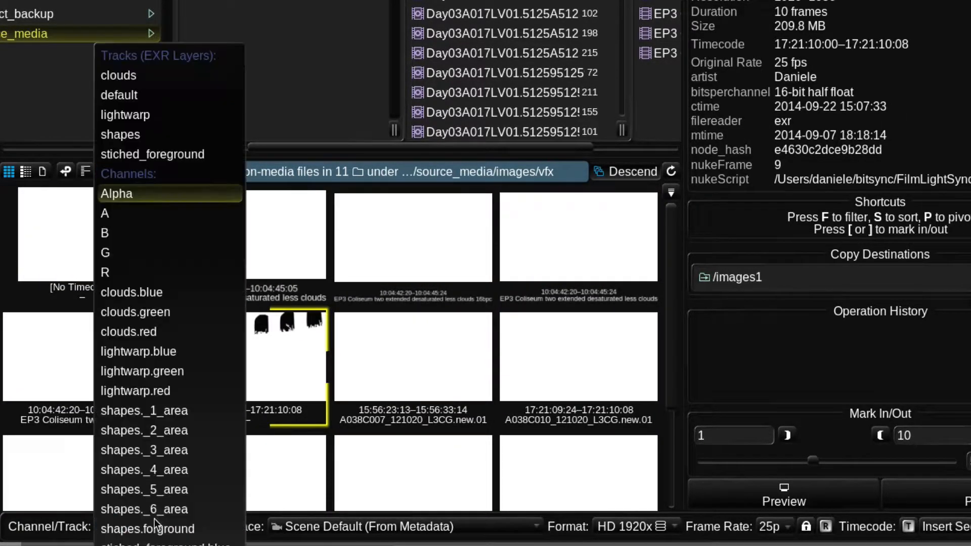
click(174, 80)
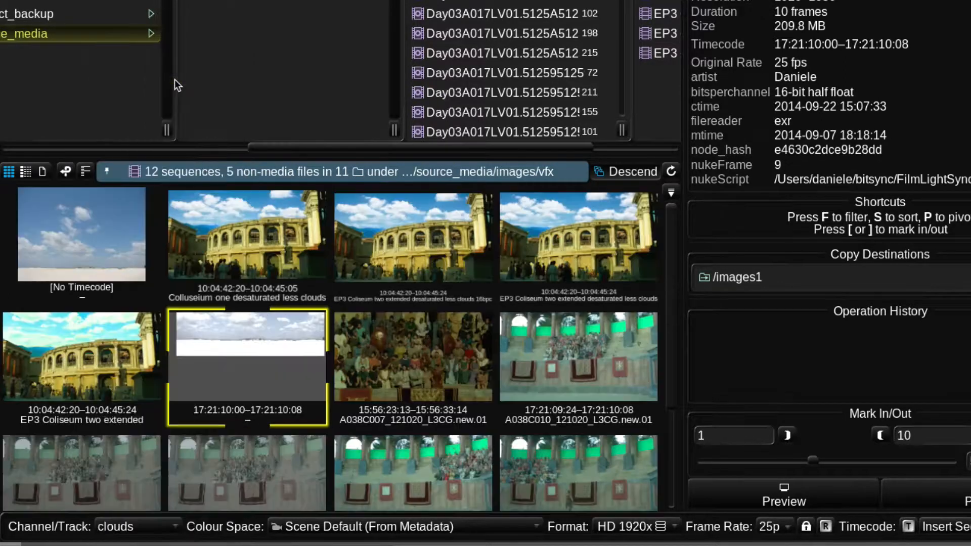
click(154, 525)
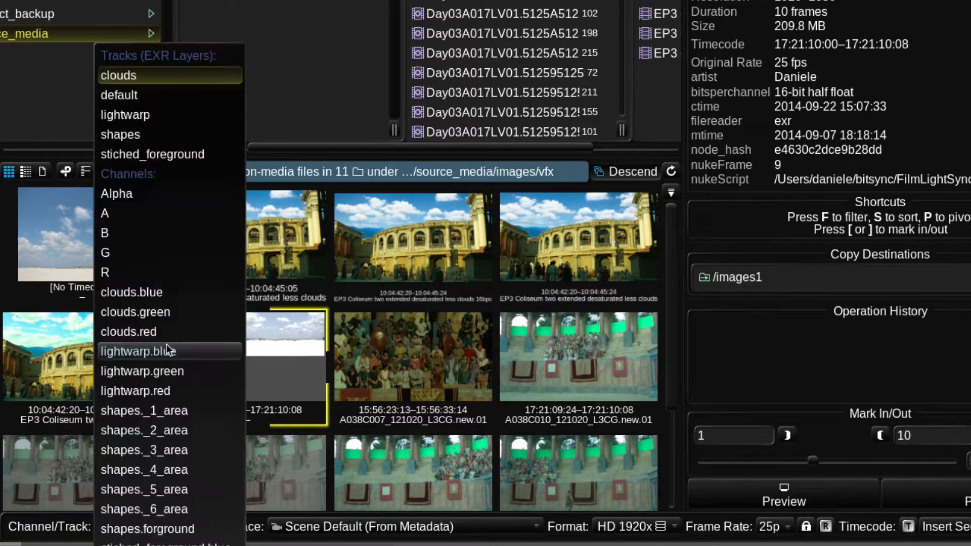
click(144, 98)
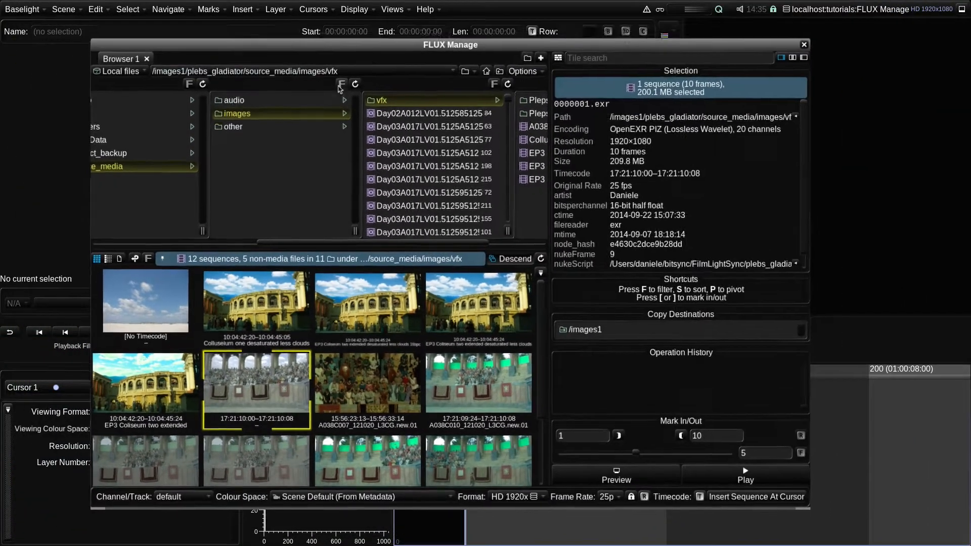
- Switch to the media manager workspace and widen the browser pane
click(392, 9)
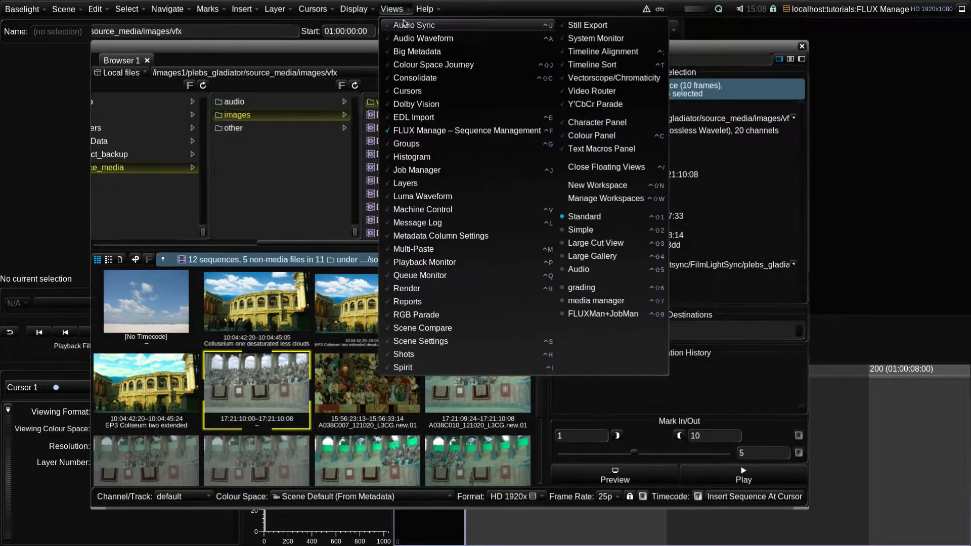
click(629, 303)
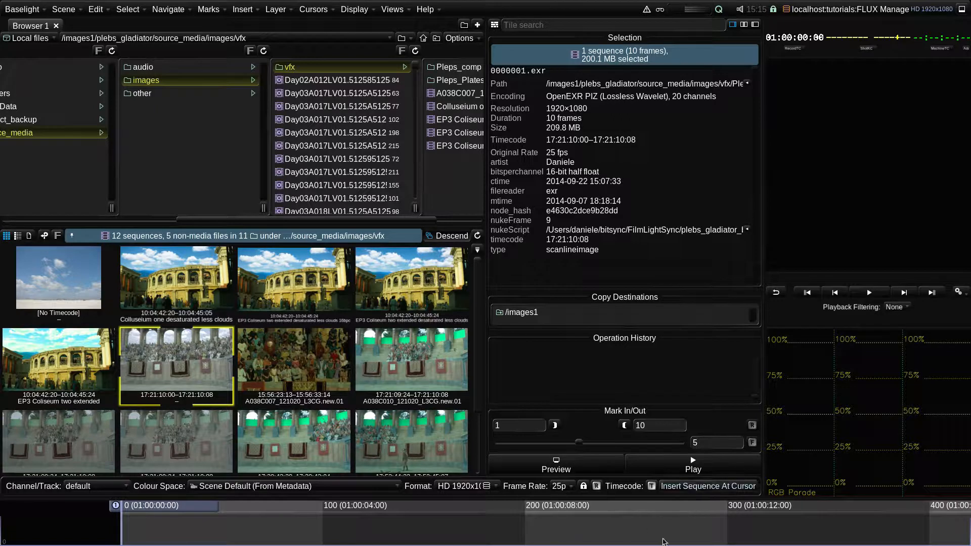
drag(487, 374, 559, 364)
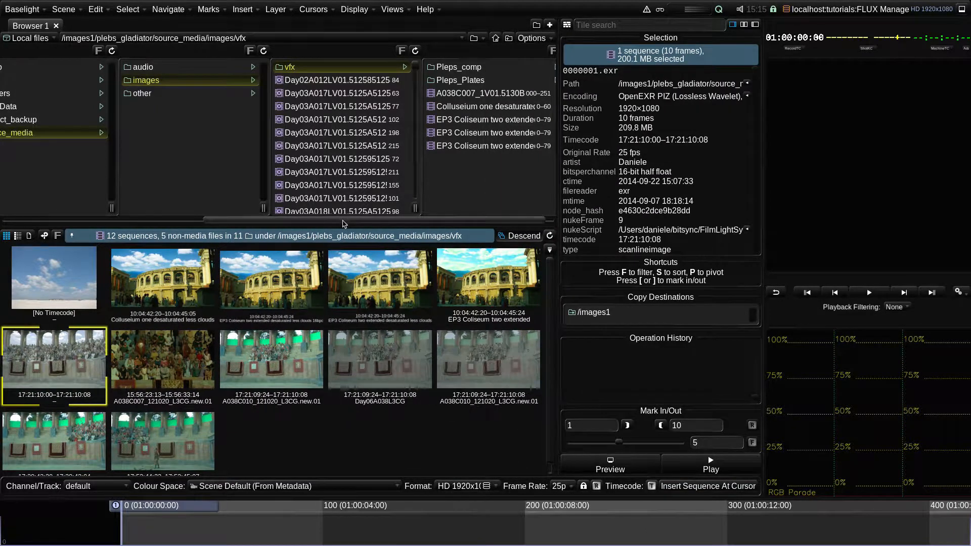
- Switch the browser to the LACIE_RAID volume and open its SOURCE_MEDIA folder
click(36, 43)
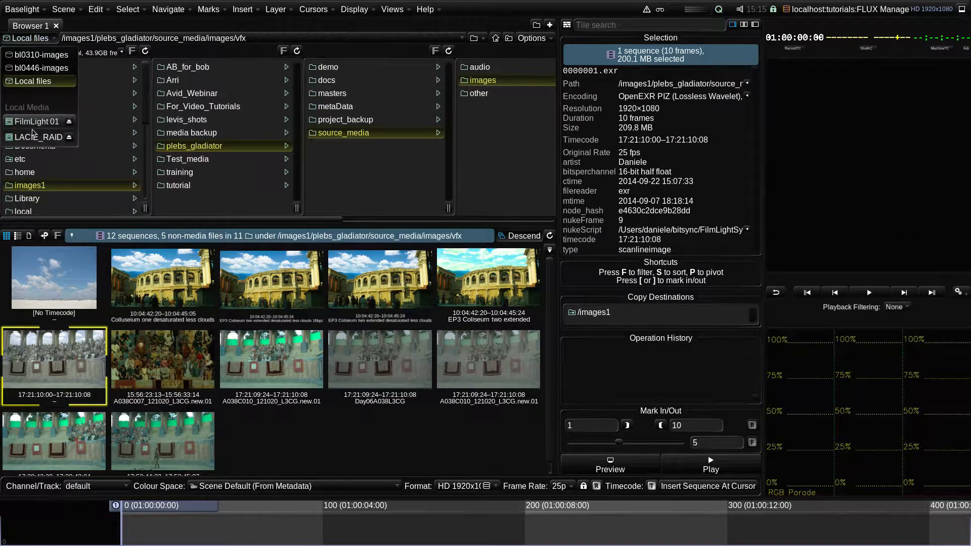
click(50, 137)
click(79, 133)
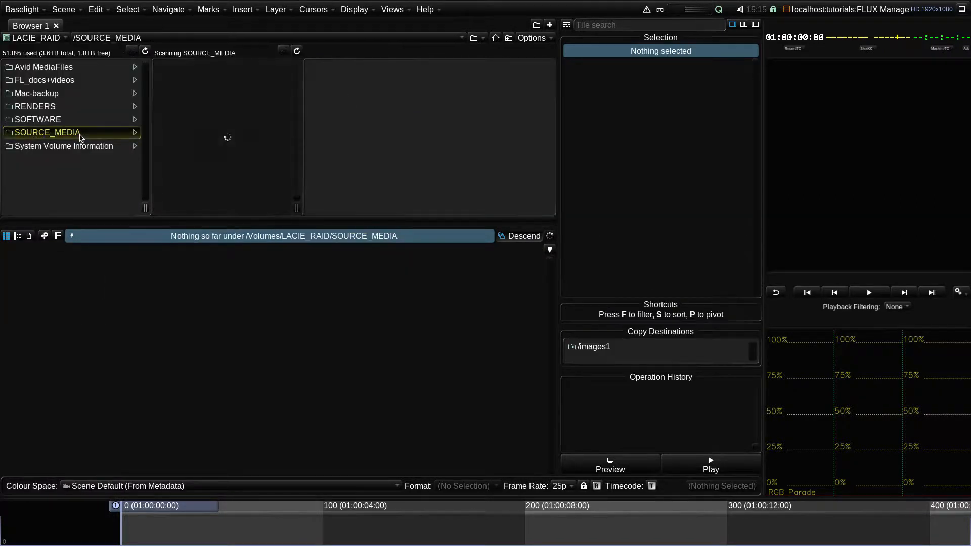
- Open the Lerchenberg_1 folder inside SOURCE_MEDIA
scroll(297, 131, down, 3)
scroll(297, 131, down, 5)
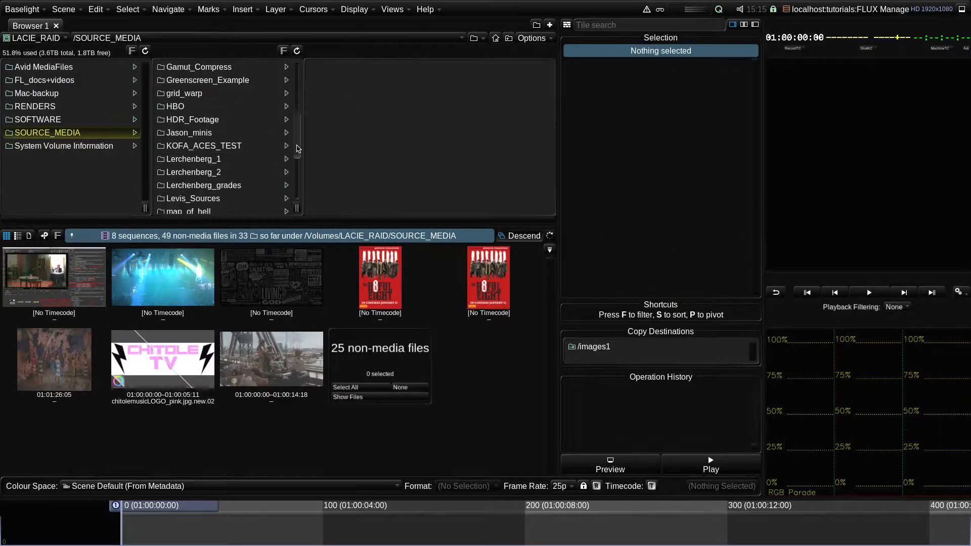
click(246, 159)
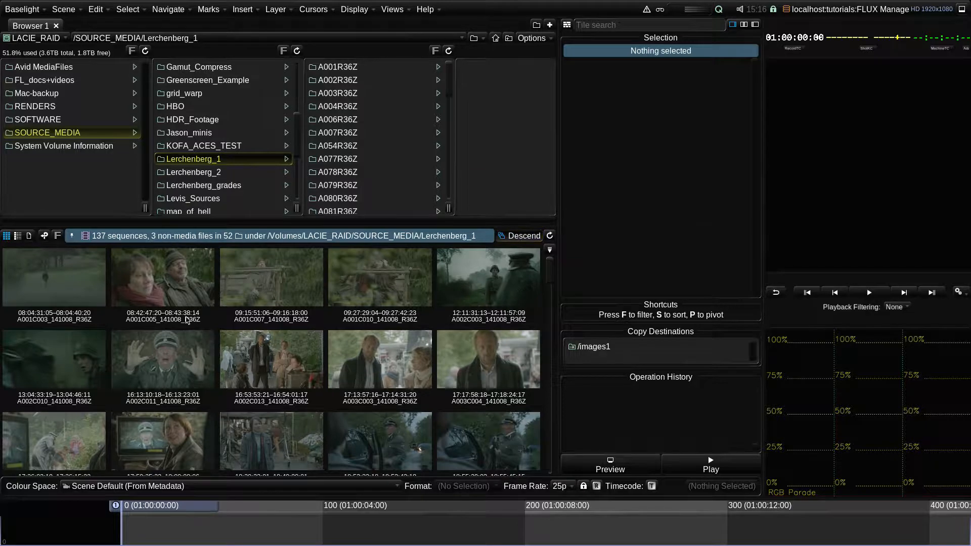
- Show the three non-media files as a list, then return to the thumbnail grid
scroll(187, 320, down, 20)
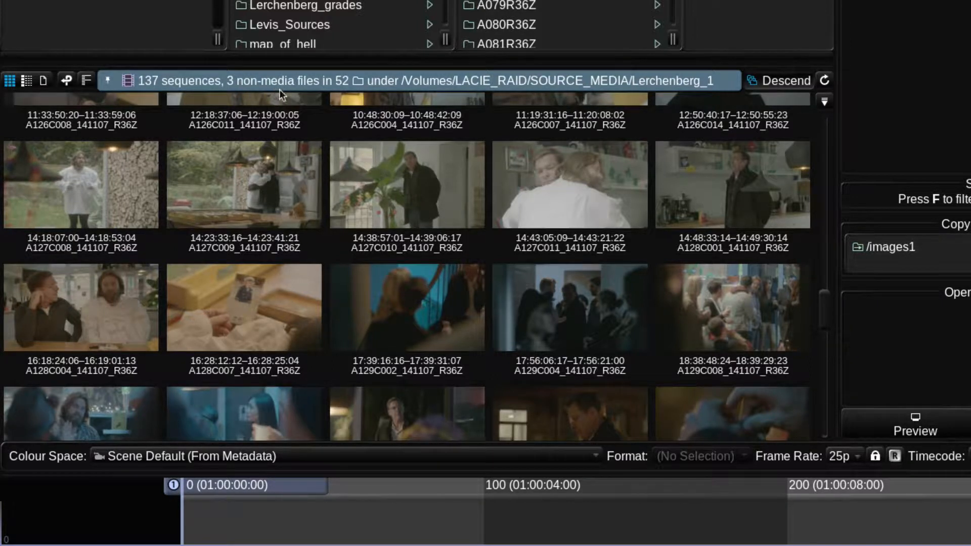
scroll(542, 217, down, 15)
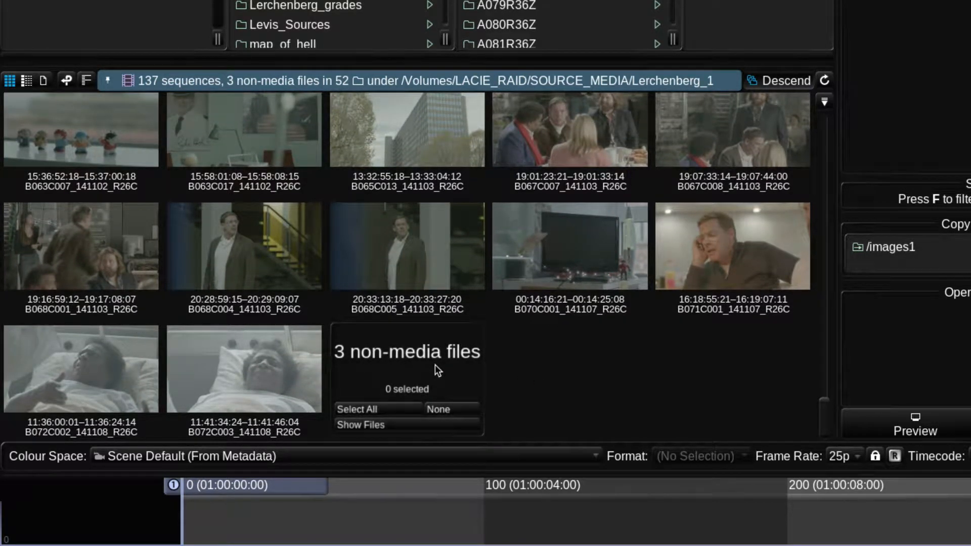
click(400, 428)
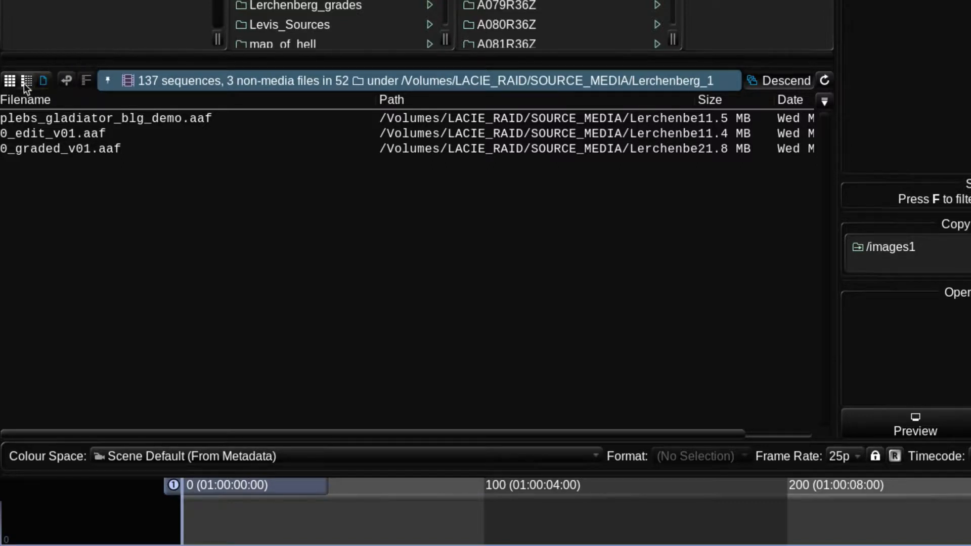
click(10, 80)
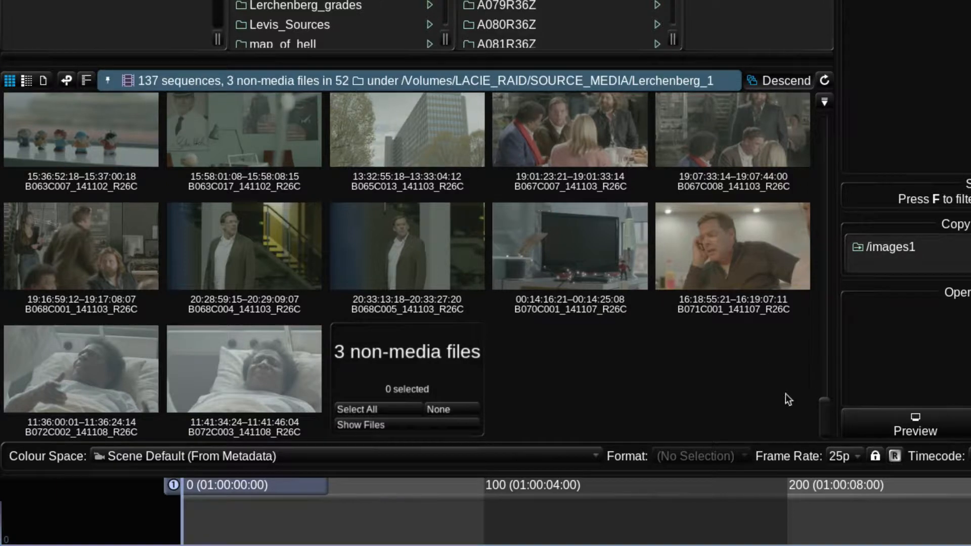
- Filter the sequences by filename containing a001
drag(818, 410, 814, 189)
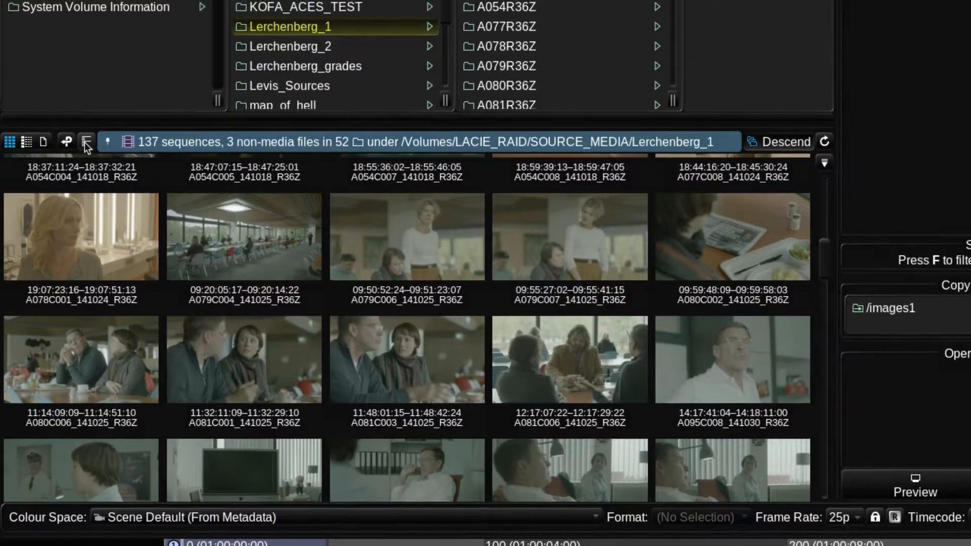
click(86, 140)
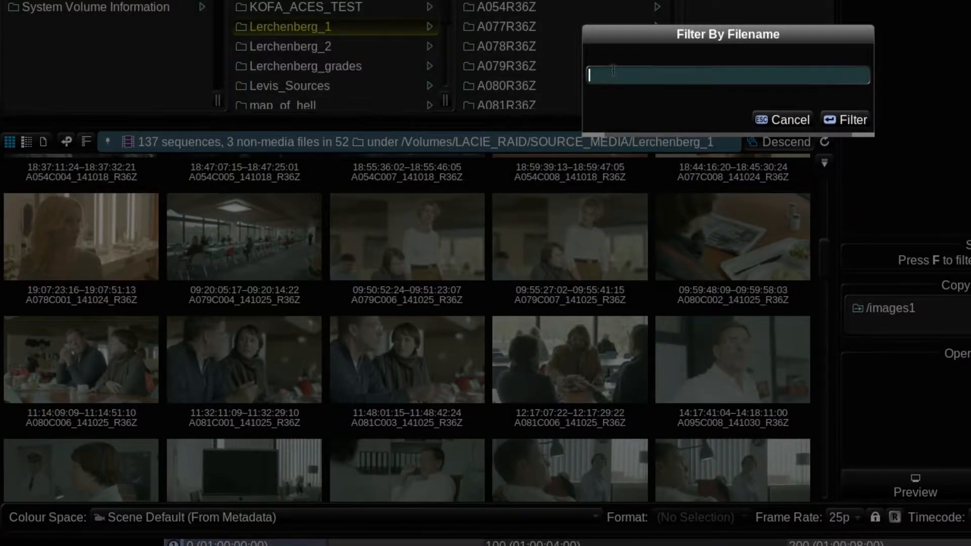
text(a001)
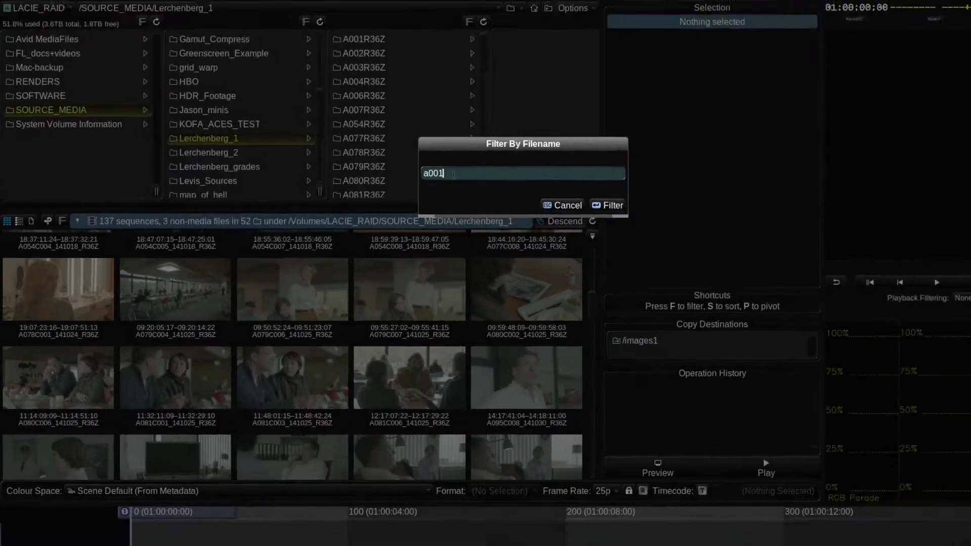
key(Return)
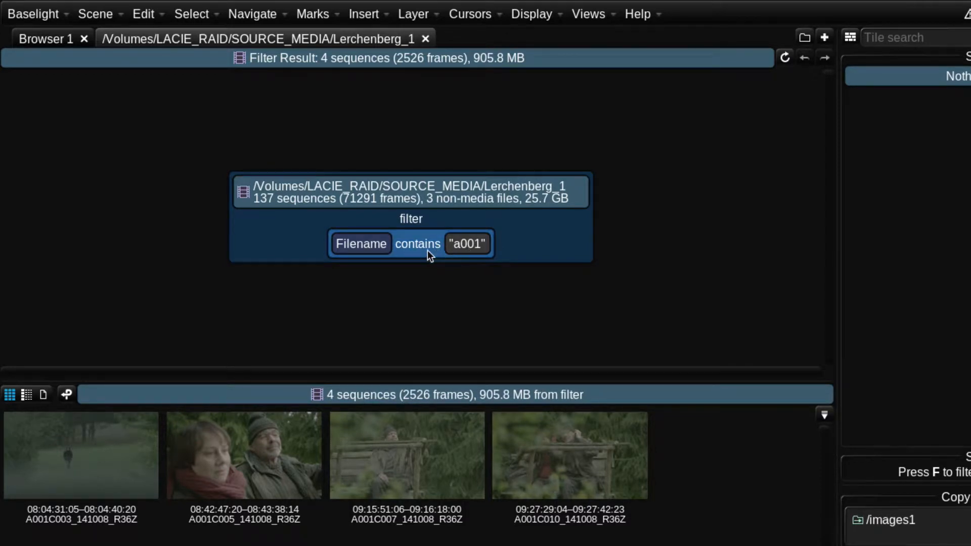
- Change the filter to filename starts with a00
double_click(416, 244)
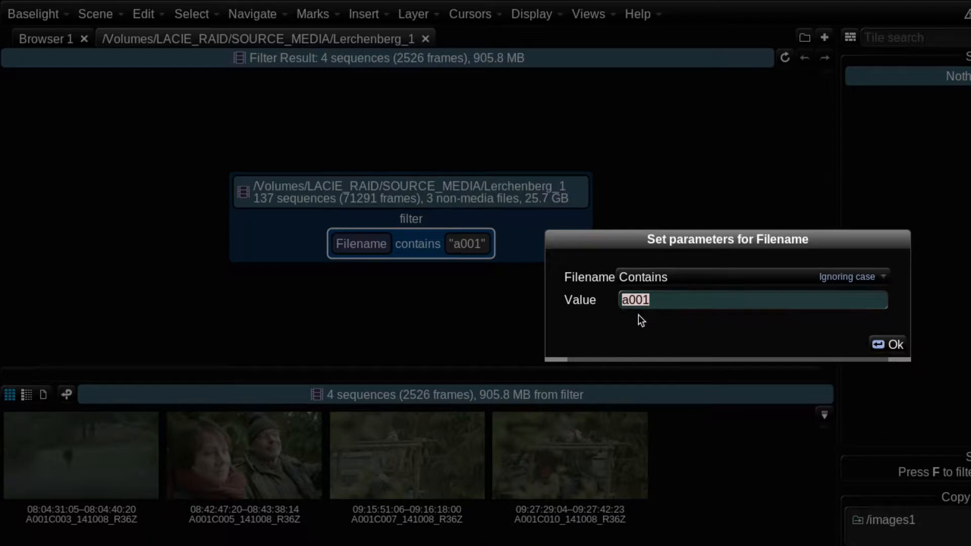
click(673, 277)
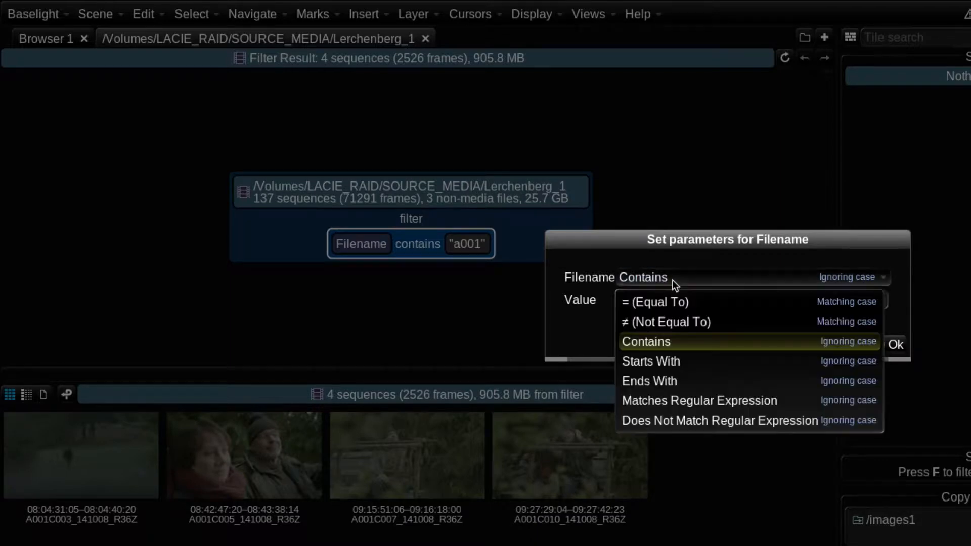
click(657, 361)
click(668, 302)
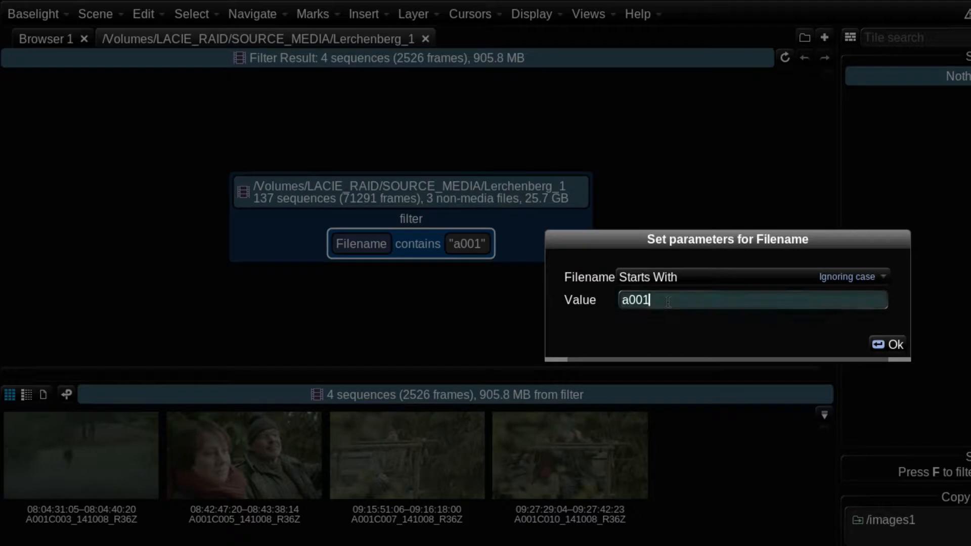
key(BackSpace)
key(Return)
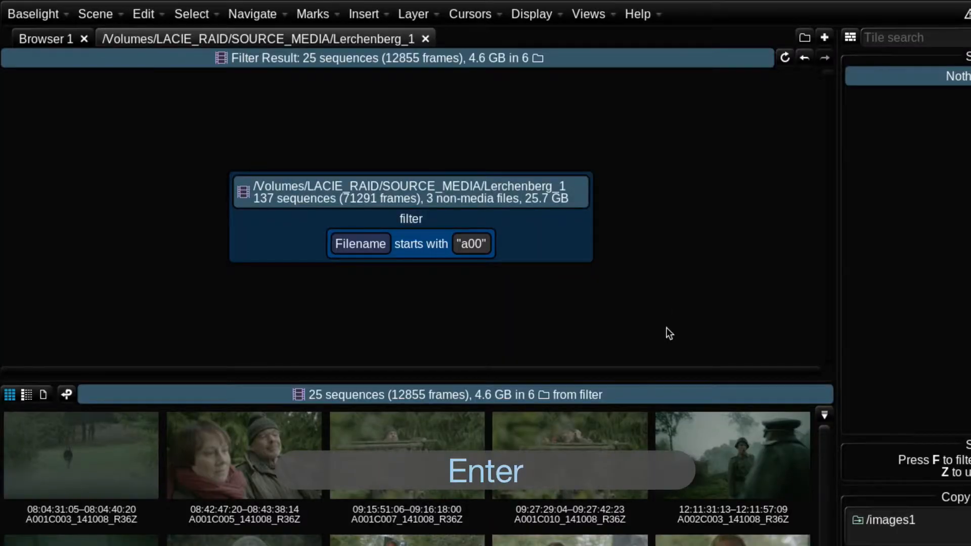
- Reopen the filename filter's parameters and review its comparison options
scroll(477, 518, down, 5)
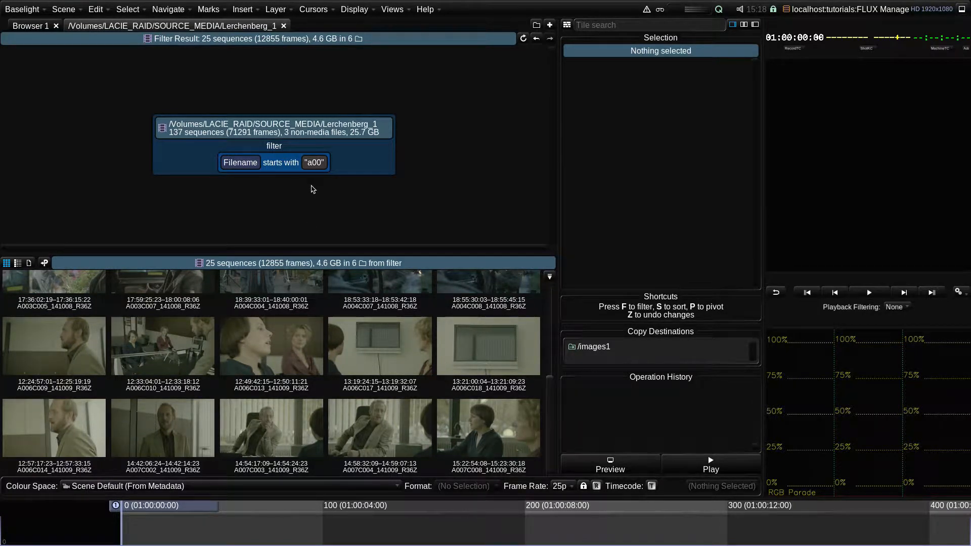
click(296, 169)
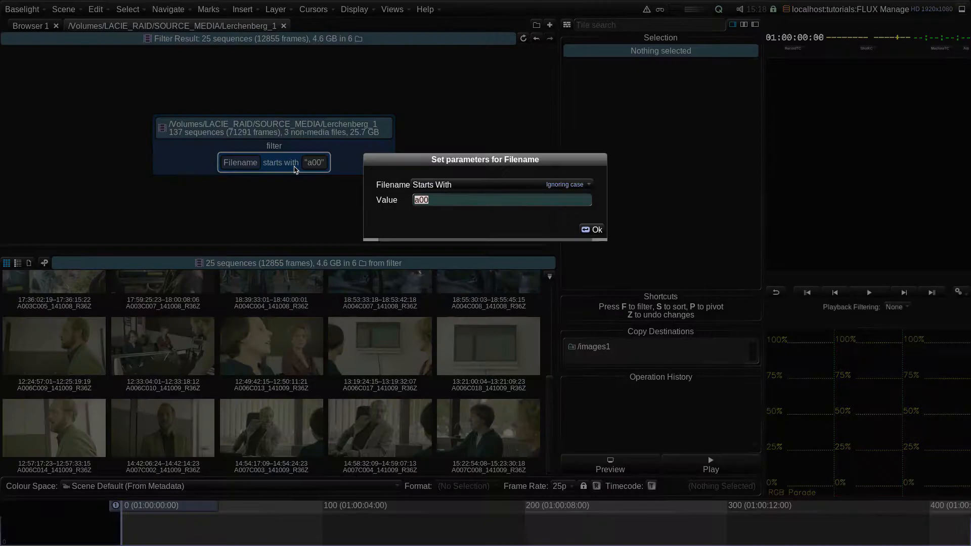
click(445, 185)
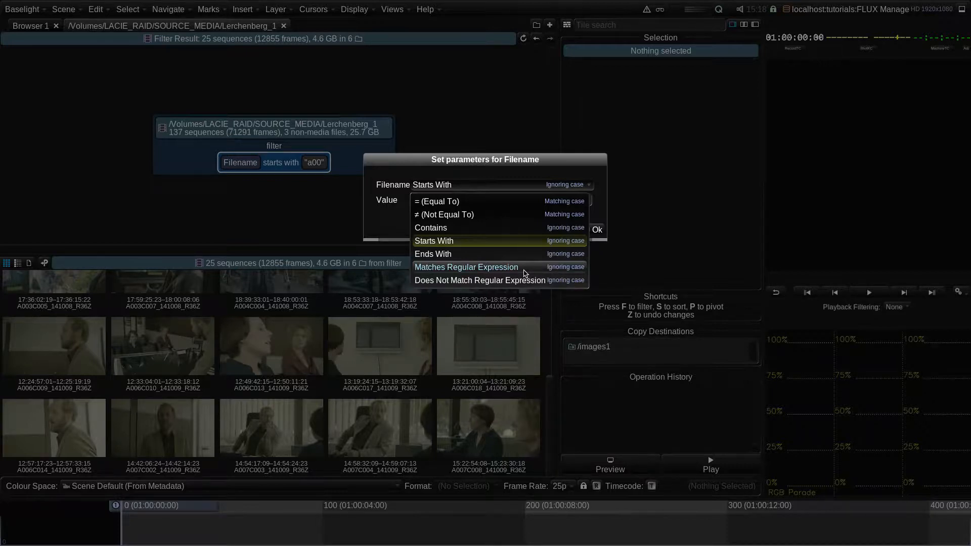
click(334, 217)
click(590, 230)
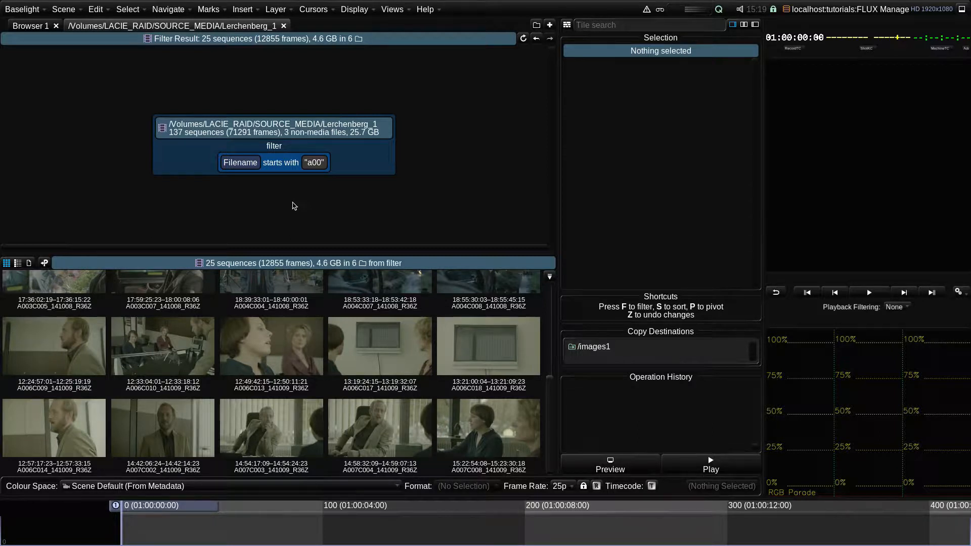
- Remove the filename filter from the source media tile
click(286, 169)
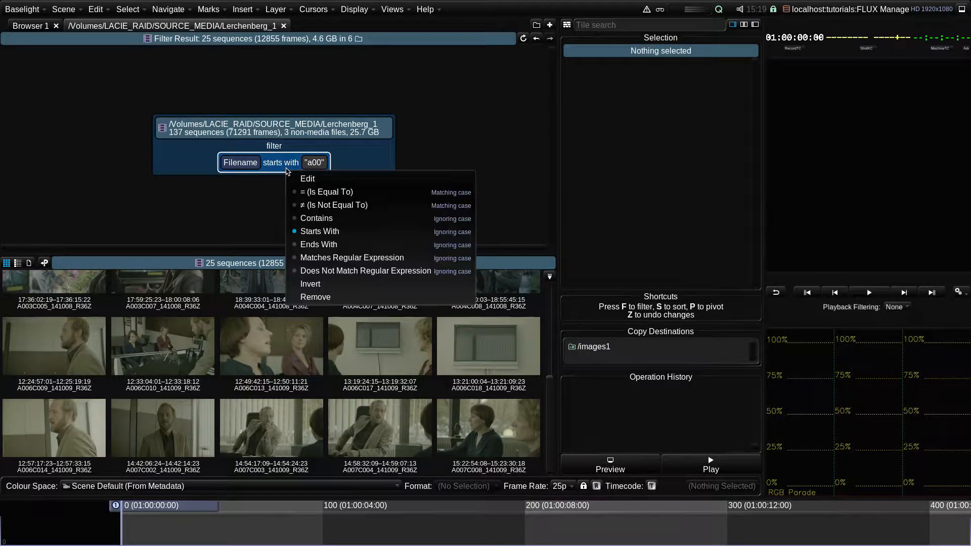
click(338, 301)
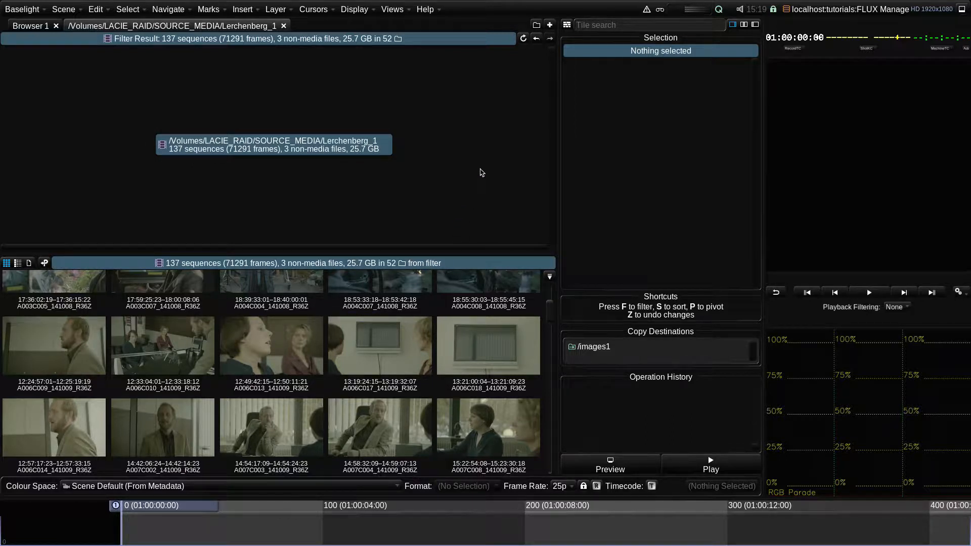
- Add a Clip filter to the source tile, set to starts with b
click(567, 26)
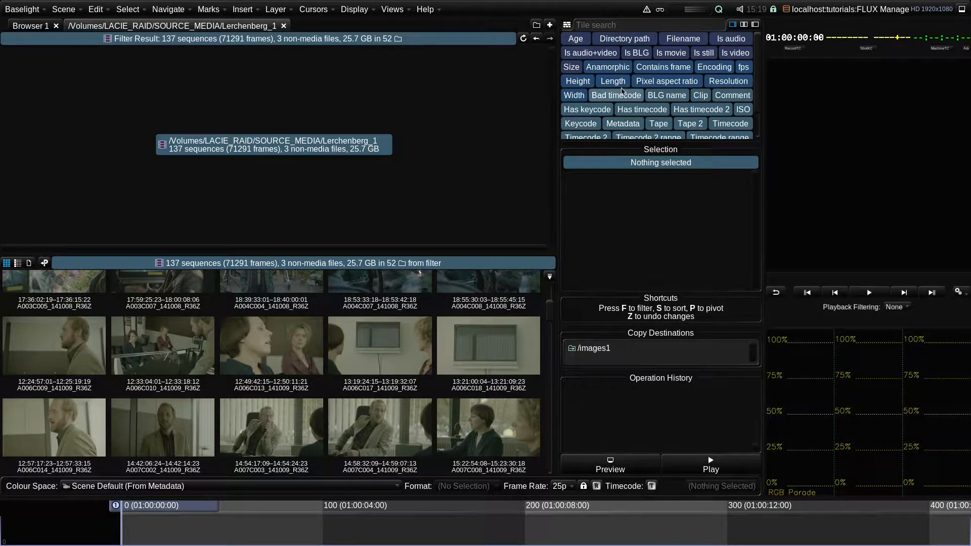
drag(688, 99, 345, 236)
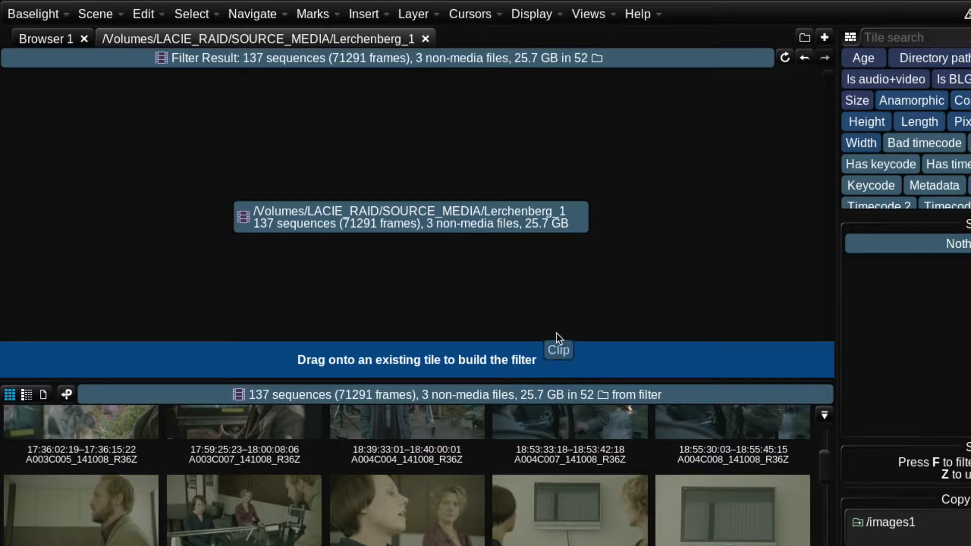
drag(518, 252, 336, 204)
drag(405, 211, 356, 212)
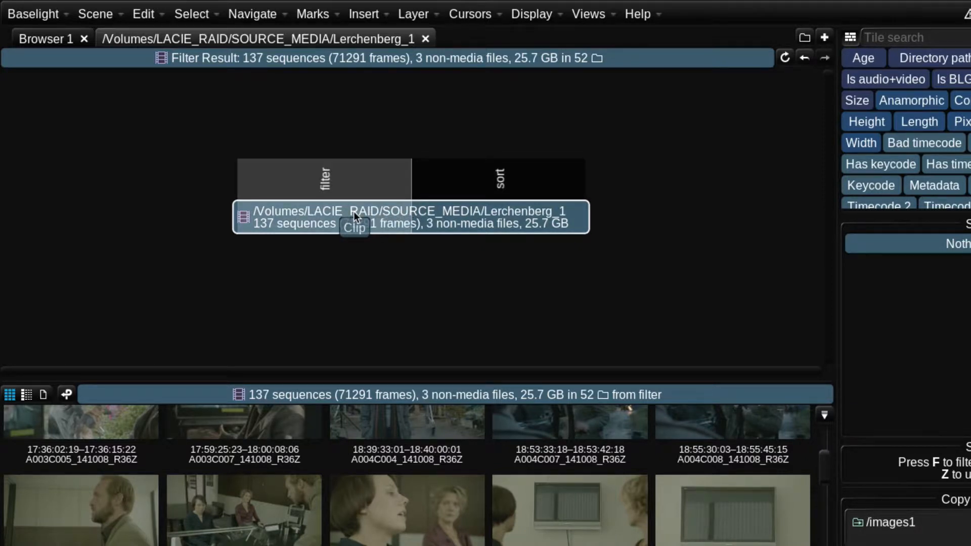
drag(353, 211, 354, 212)
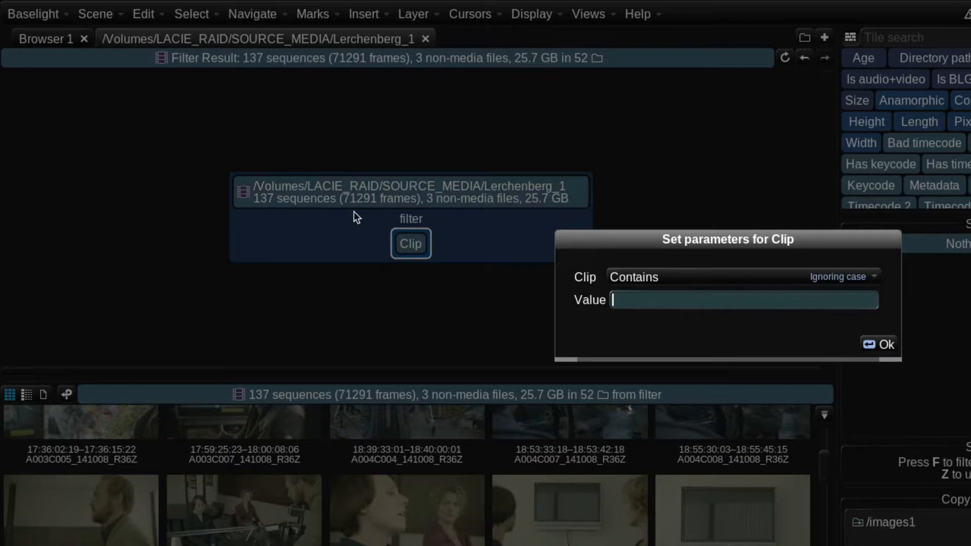
click(630, 282)
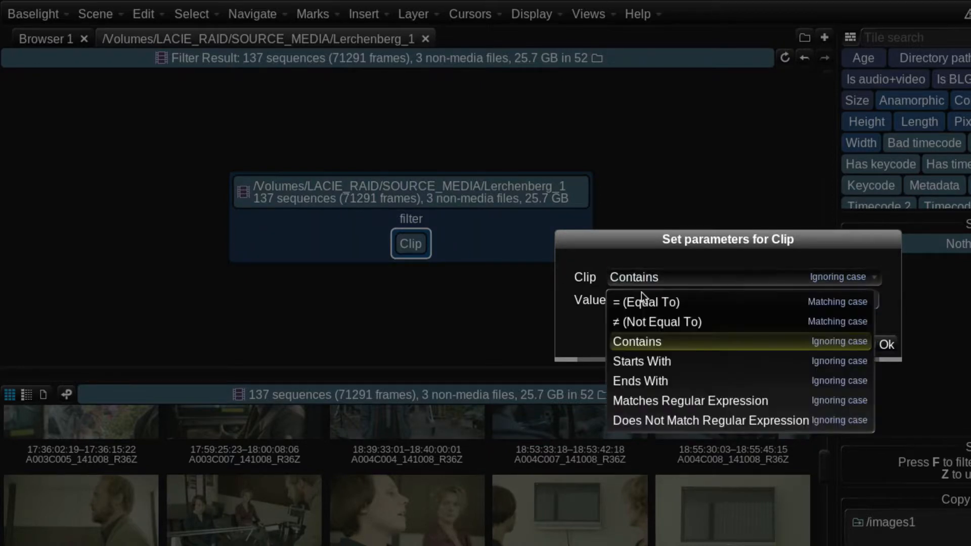
click(645, 357)
text(b)
key(Return)
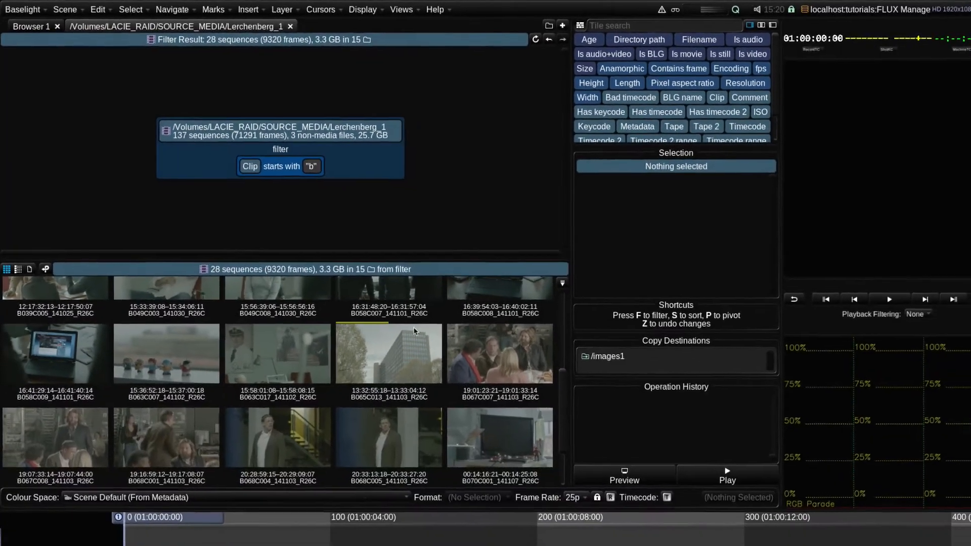
- Add a Size filter combined with the Clip filter, keeping sequences less than 100 MB
scroll(219, 280, up, 3)
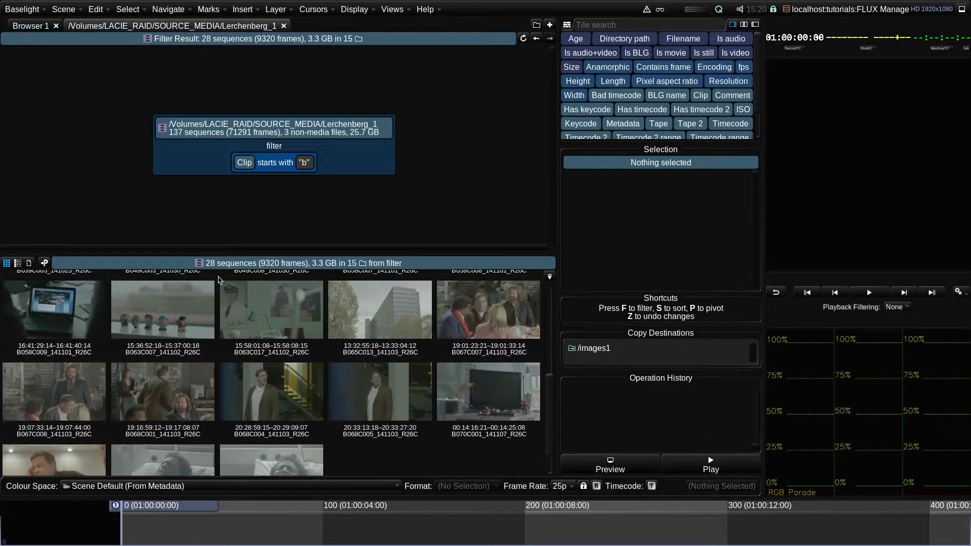
scroll(220, 280, up, 3)
scroll(219, 281, down, 2)
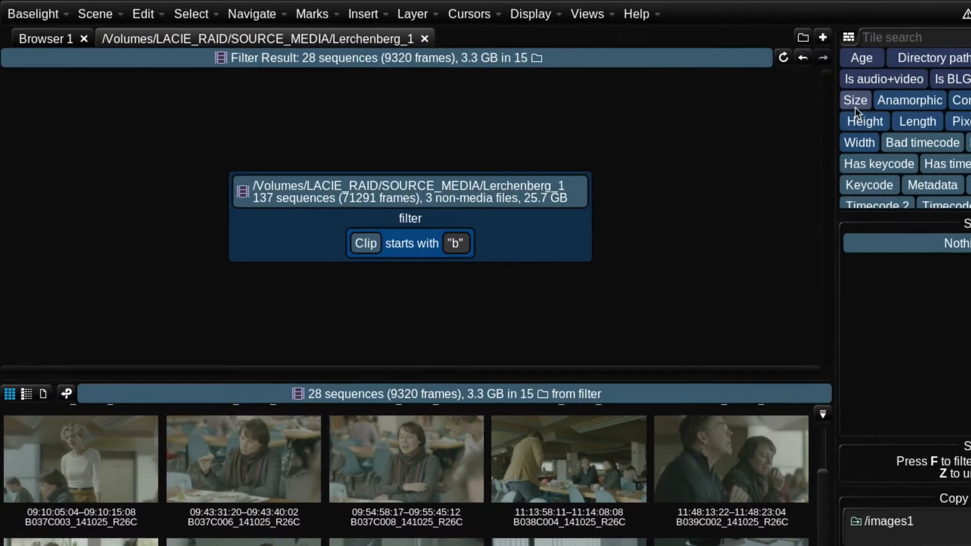
drag(859, 102, 734, 133)
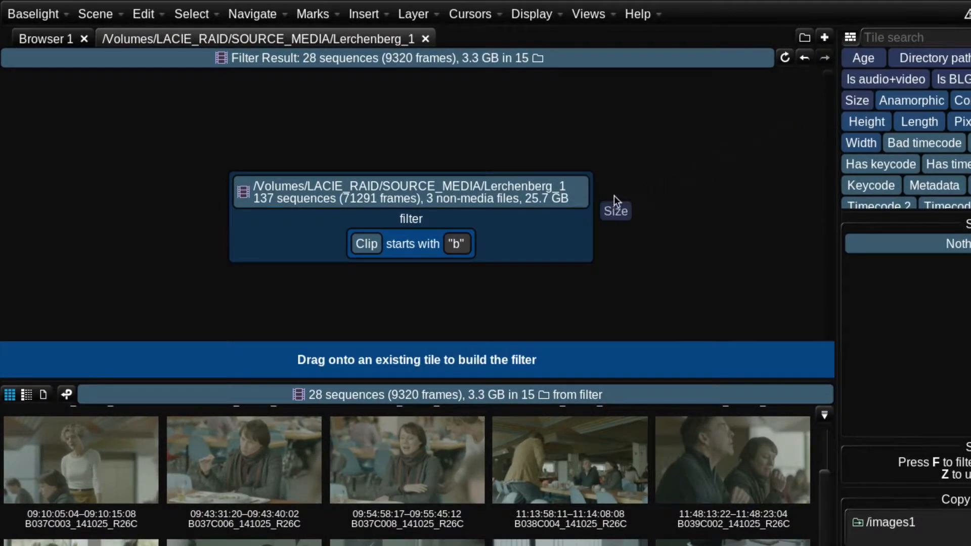
drag(614, 196, 535, 193)
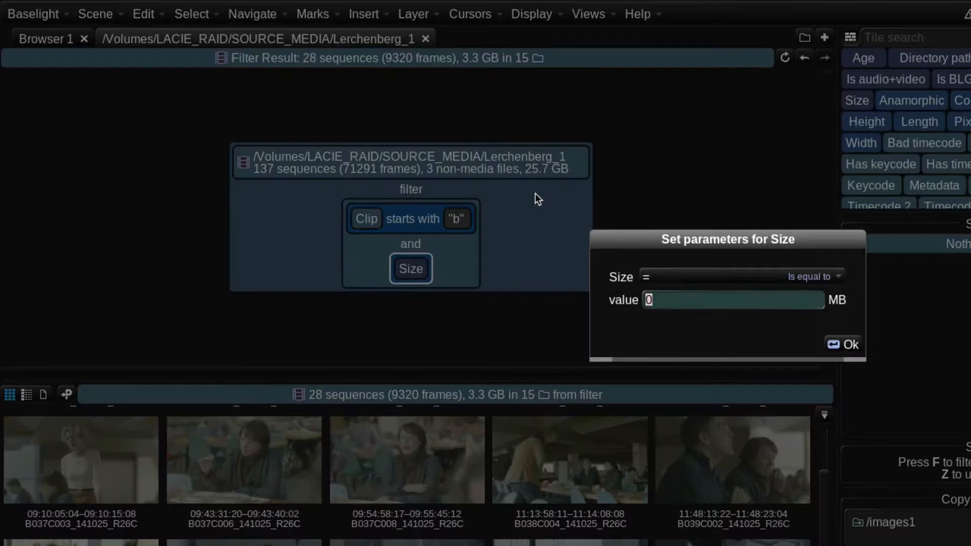
click(657, 278)
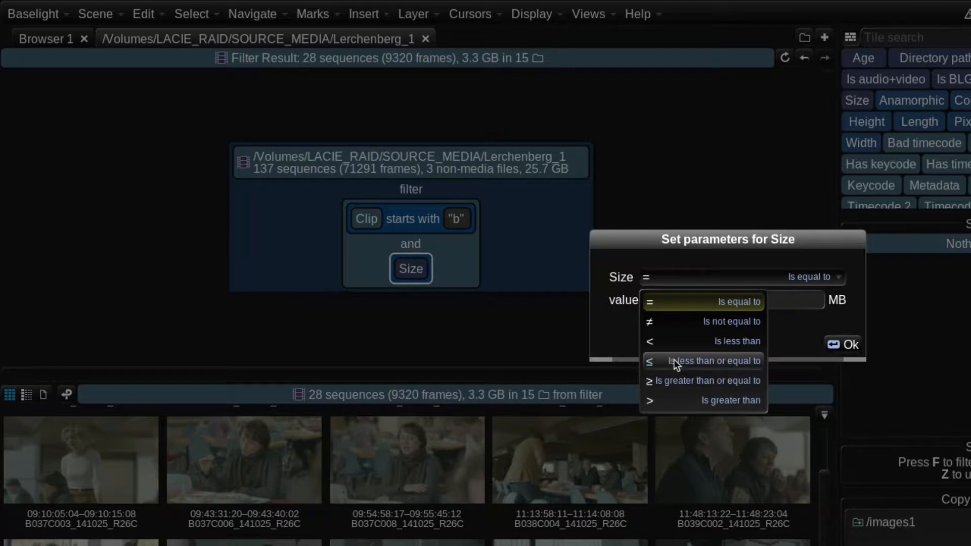
click(679, 343)
click(677, 302)
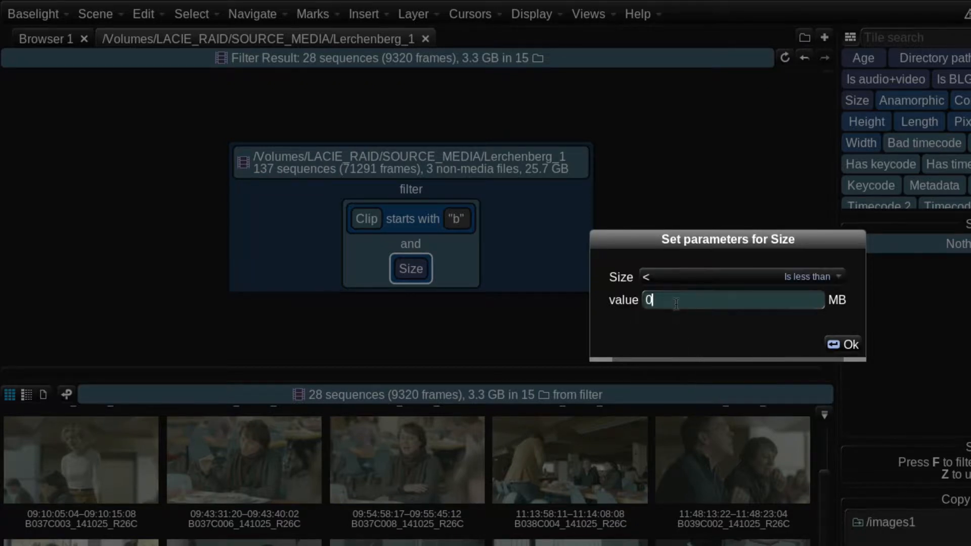
key(BackSpace)
text(100)
key(Return)
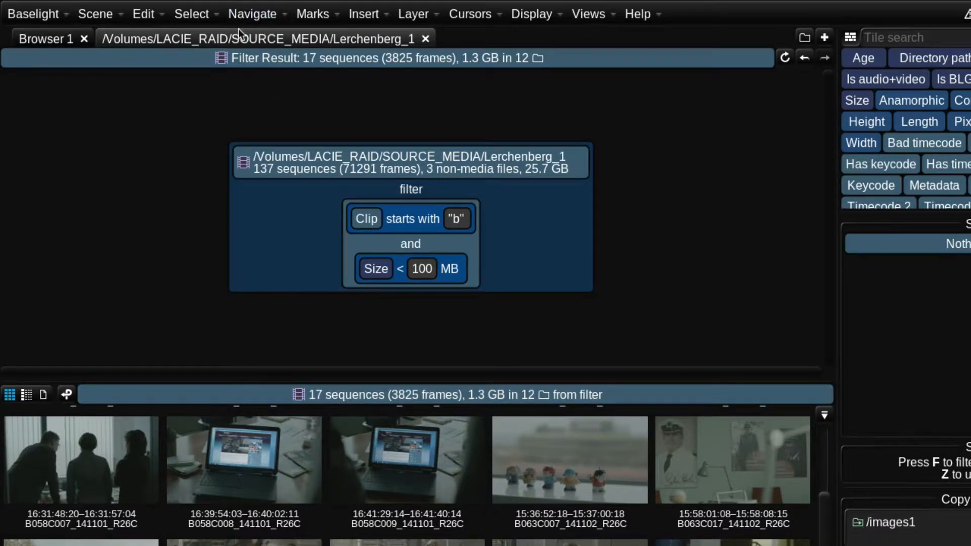
- Rename the browser tab as Cam B < 100MB
click(253, 41)
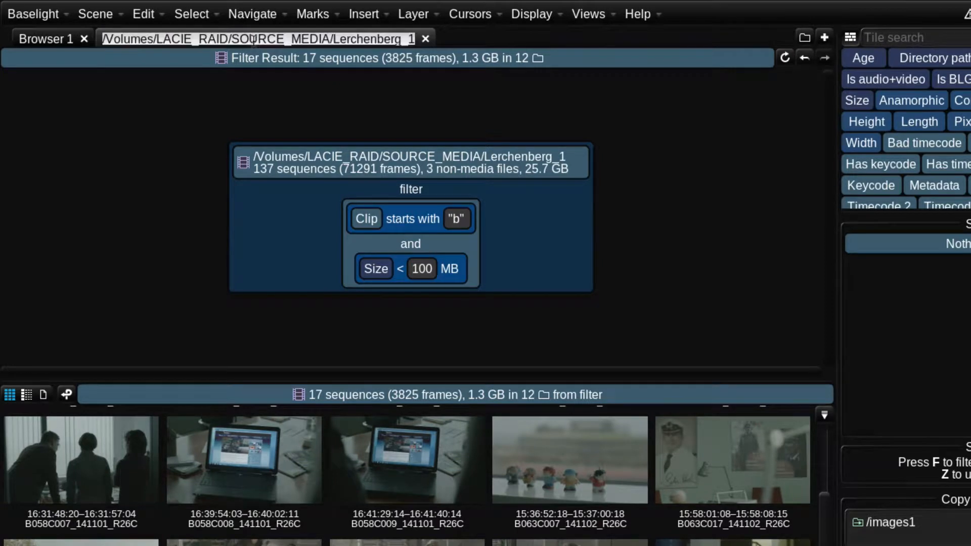
text(Cam B < 100MB)
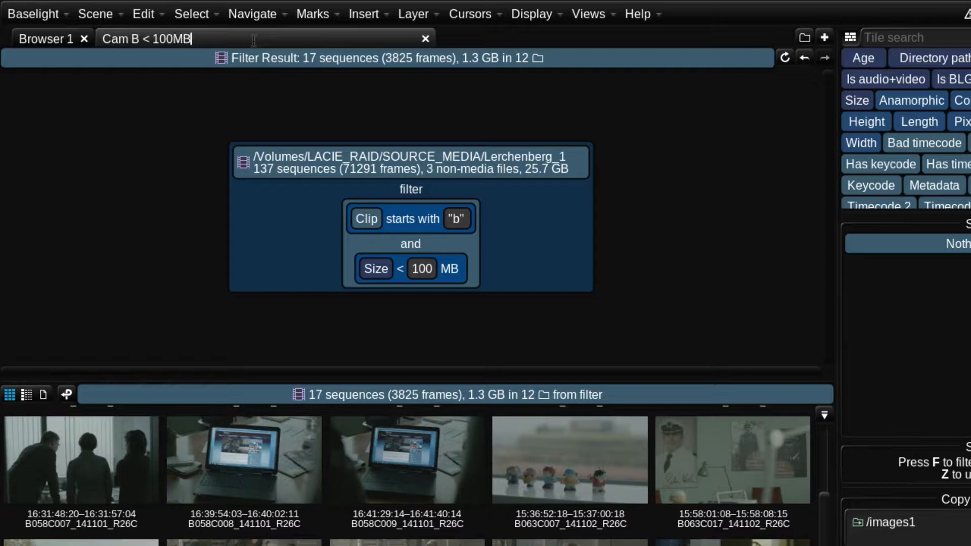
key(Return)
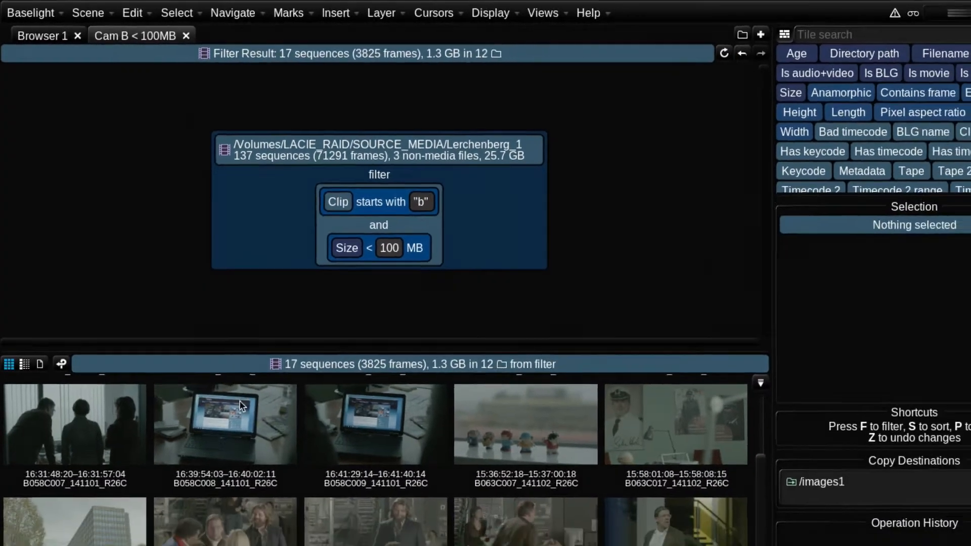
- Sort the filtered sequences by timecode using the Timecode tile
scroll(260, 437, down, 3)
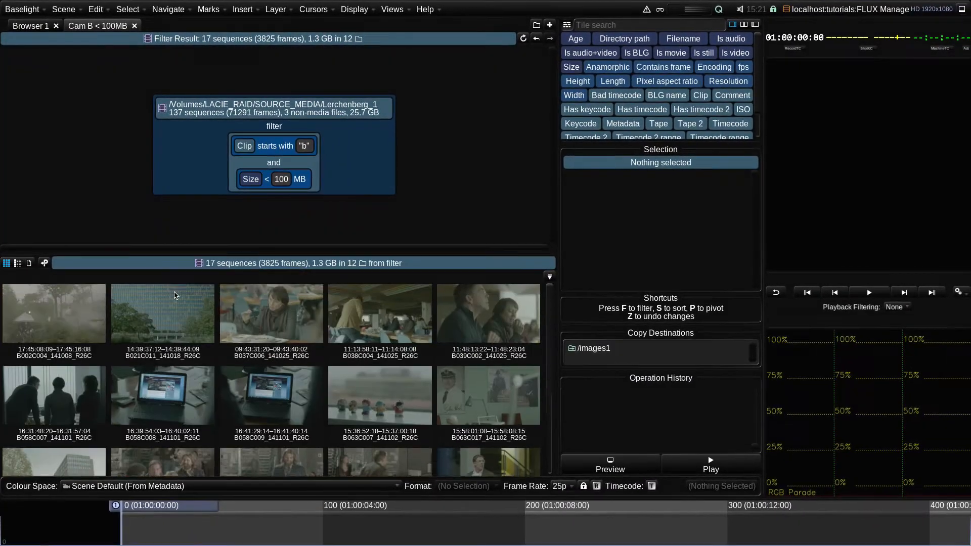
scroll(214, 377, up, 3)
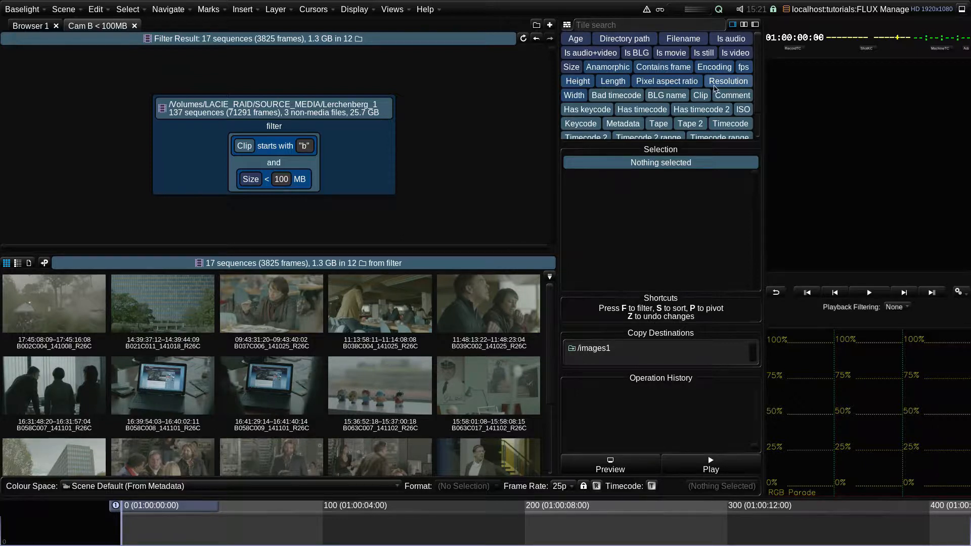
scroll(736, 119, down, 2)
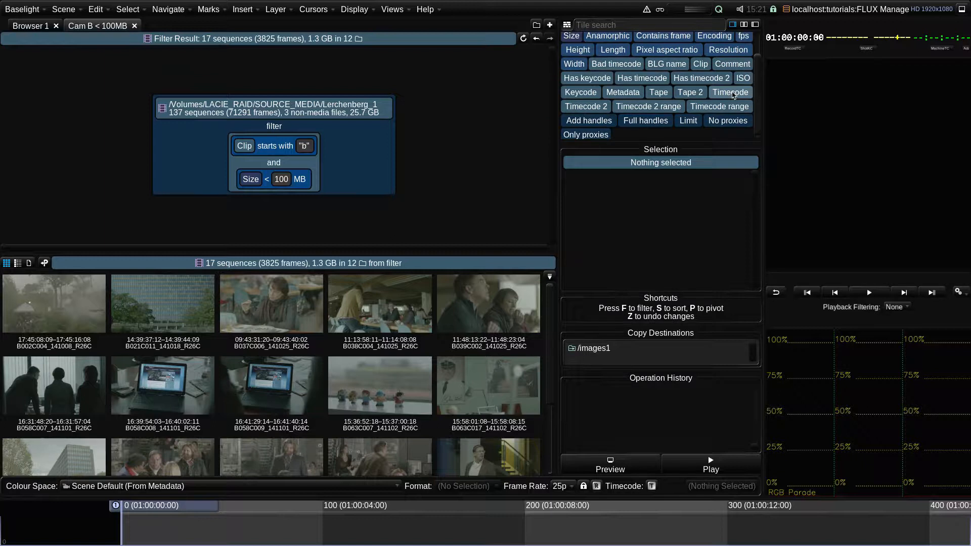
drag(733, 95, 368, 140)
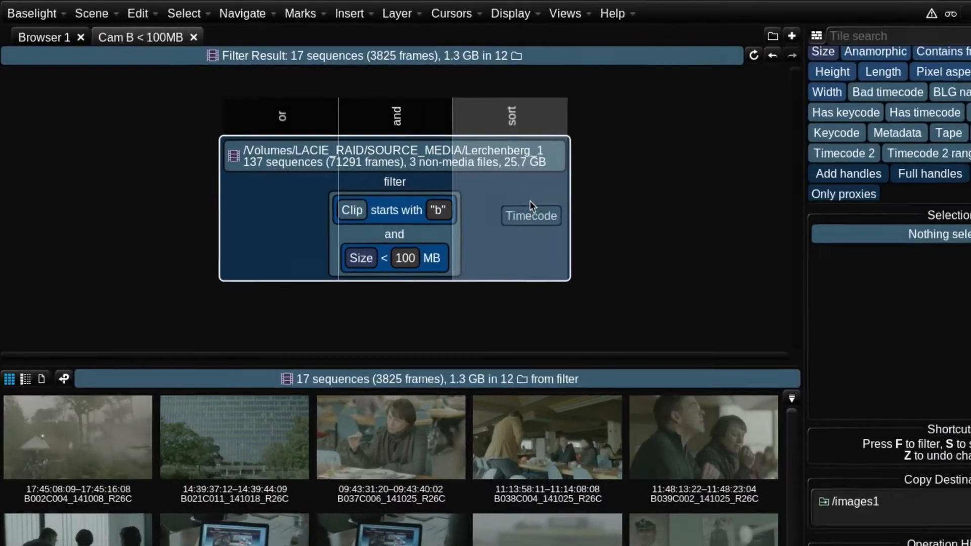
drag(530, 201, 516, 230)
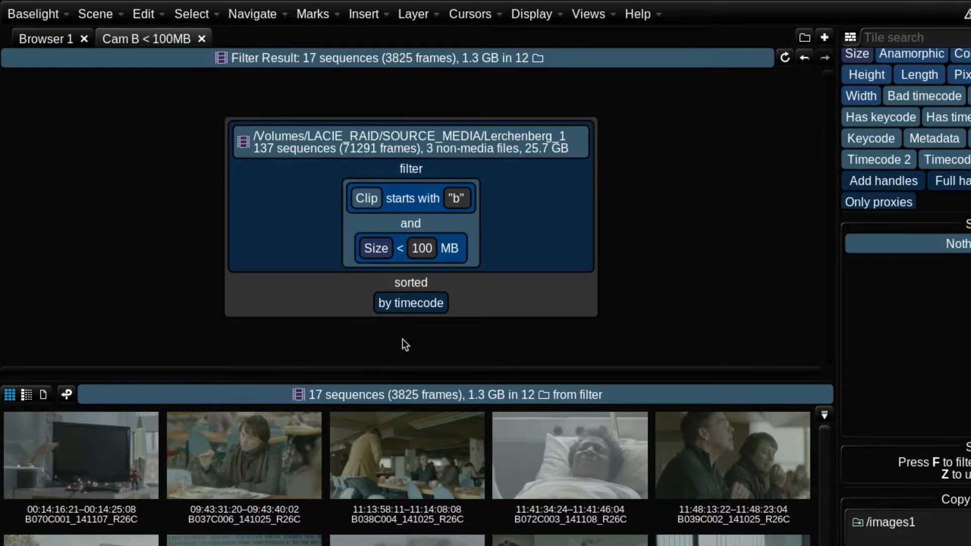
- Reverse the timecode sort order, then remove the sort altogether
click(416, 304)
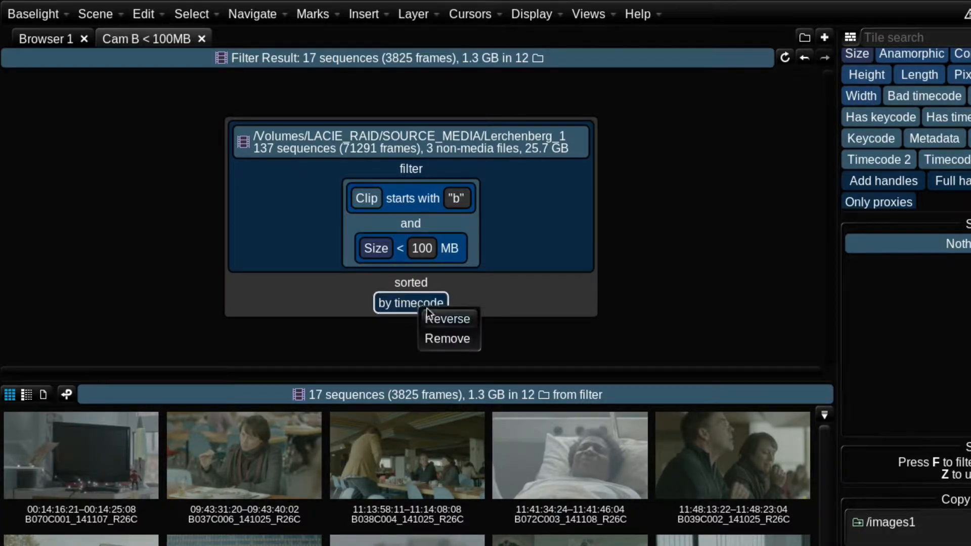
click(459, 320)
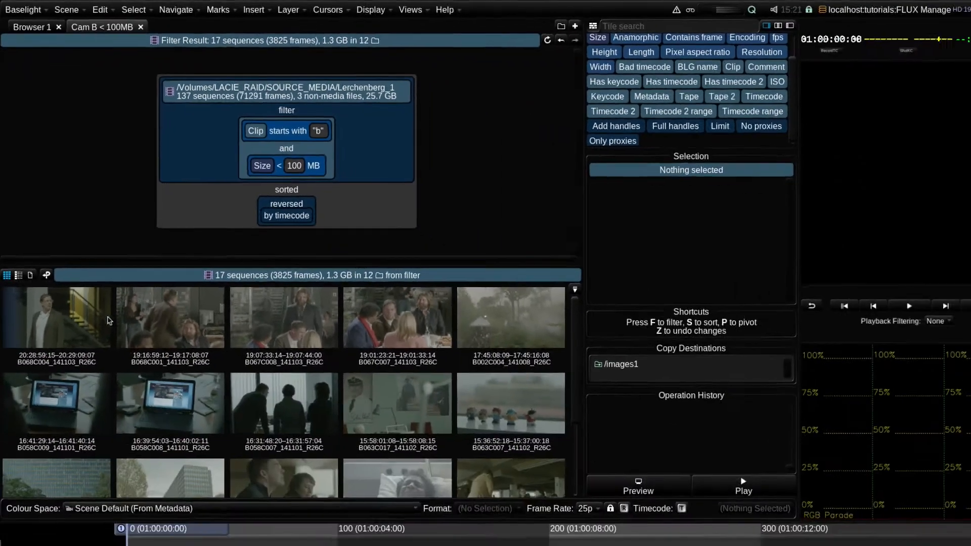
scroll(303, 437, down, 3)
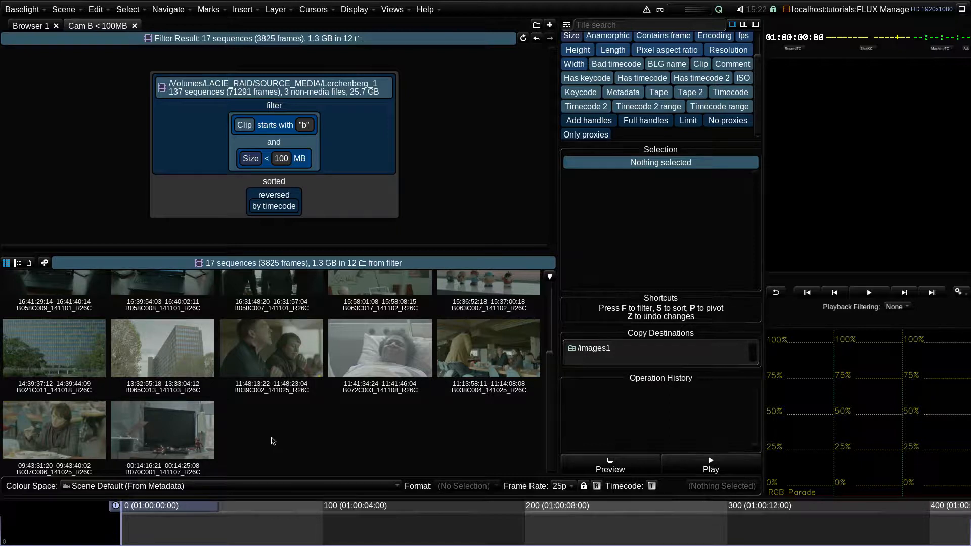
click(288, 208)
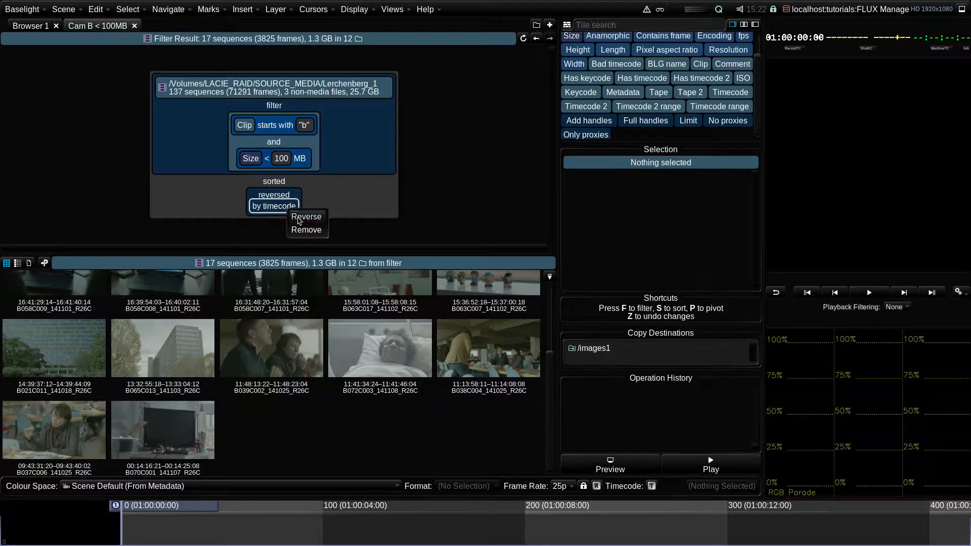
click(306, 230)
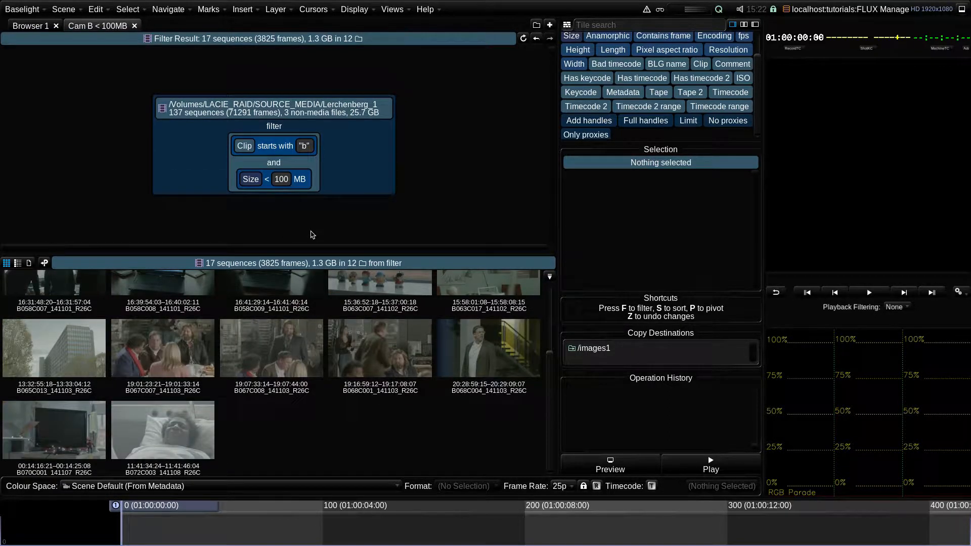
- Add a timecode sort to the filtered sequences by typing the sort type
key(s)
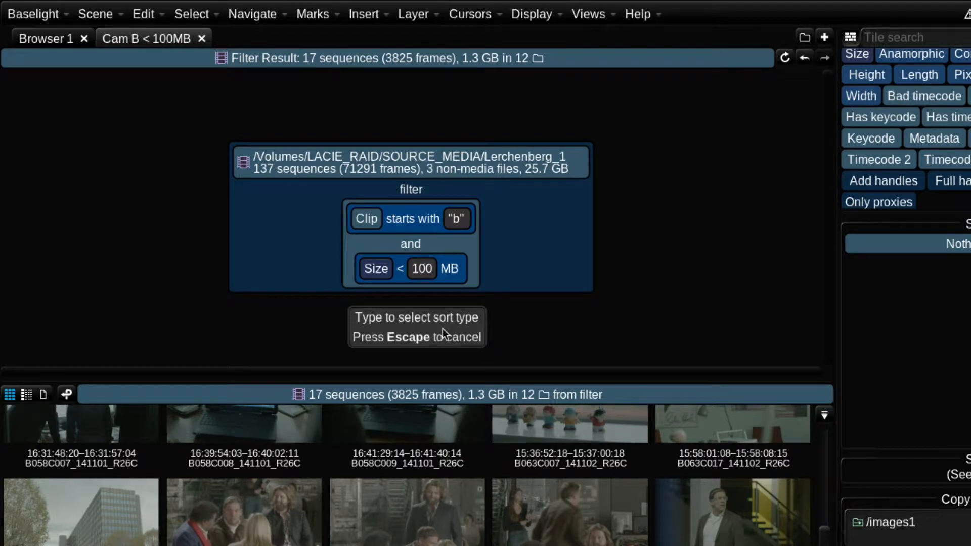
text(TIM)
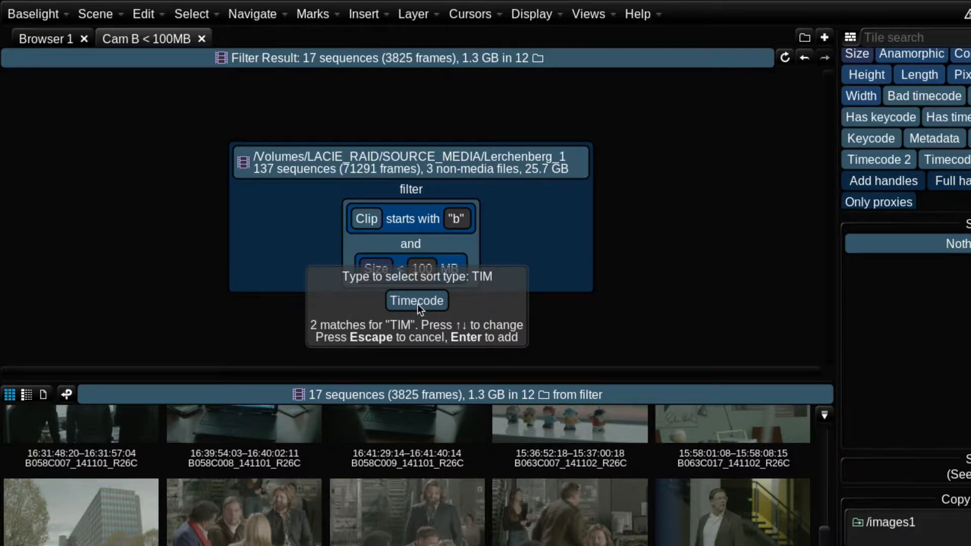
key(Return)
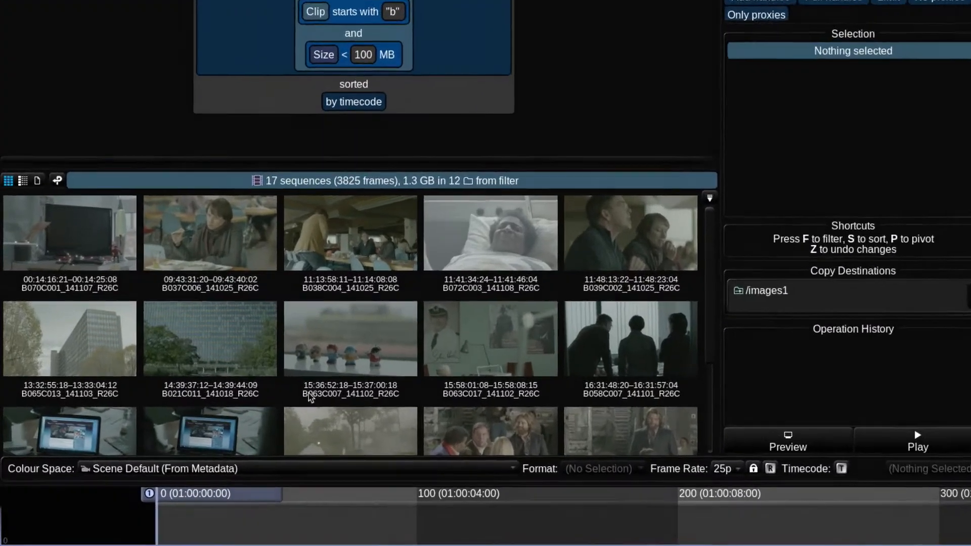
scroll(313, 362, down, 2)
scroll(313, 362, up, 2)
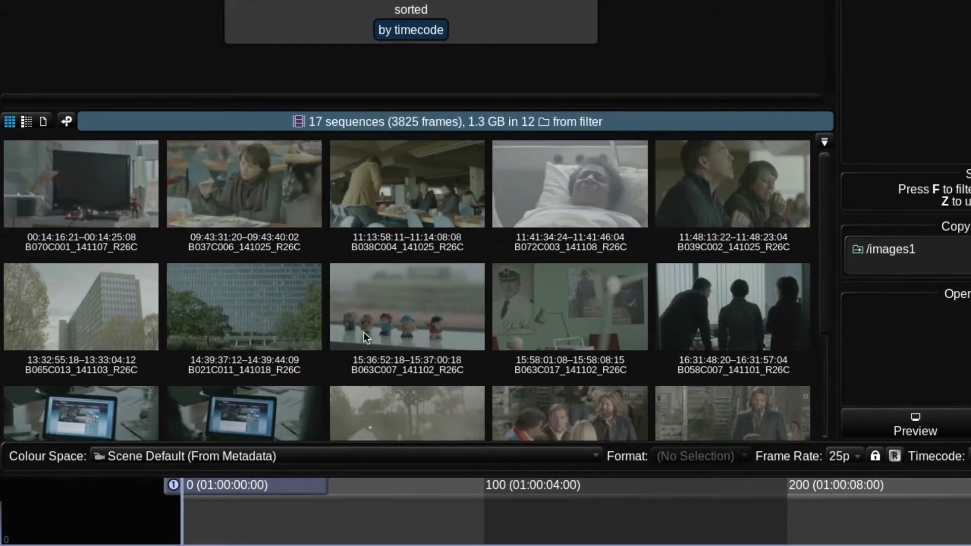
scroll(363, 332, down, 1)
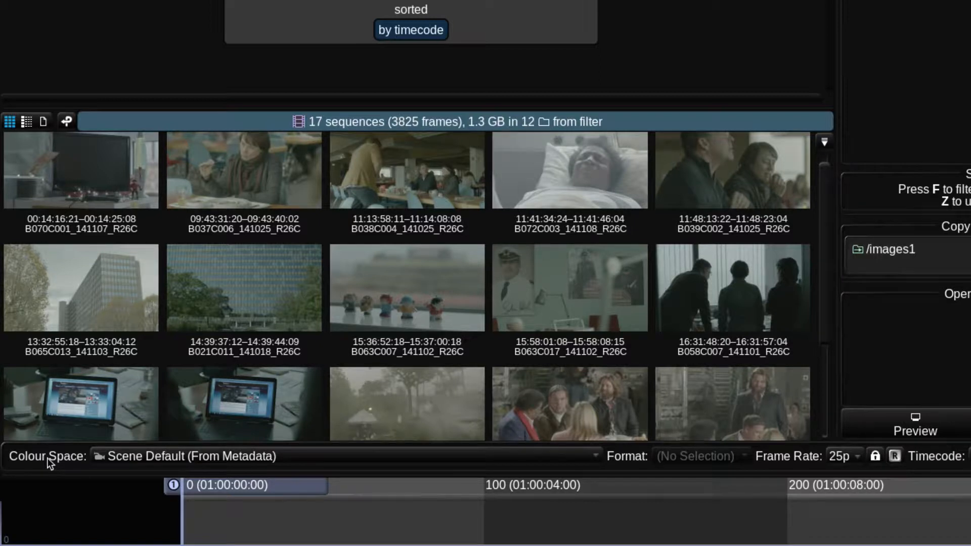
- Set the colour space to ARRI: LogC / Wide Gamut
click(288, 457)
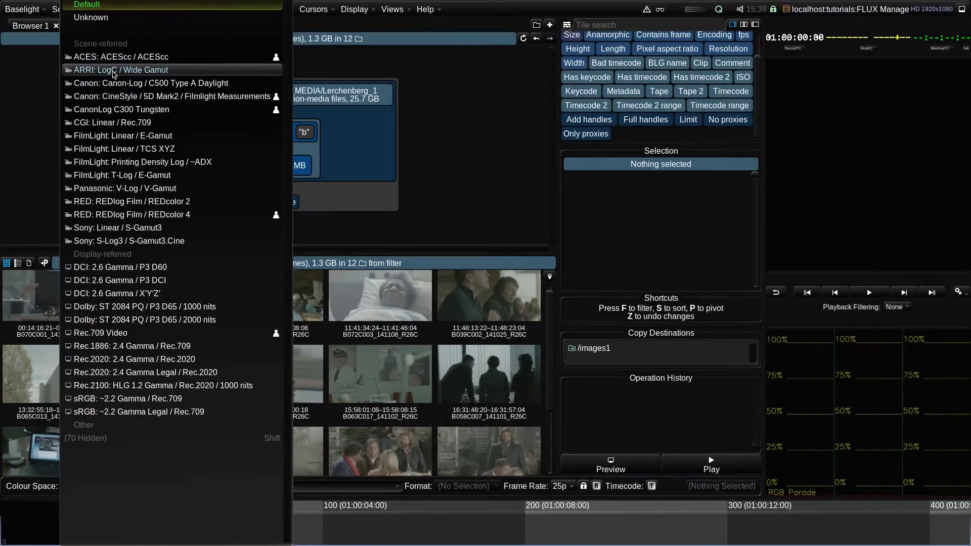
click(171, 0)
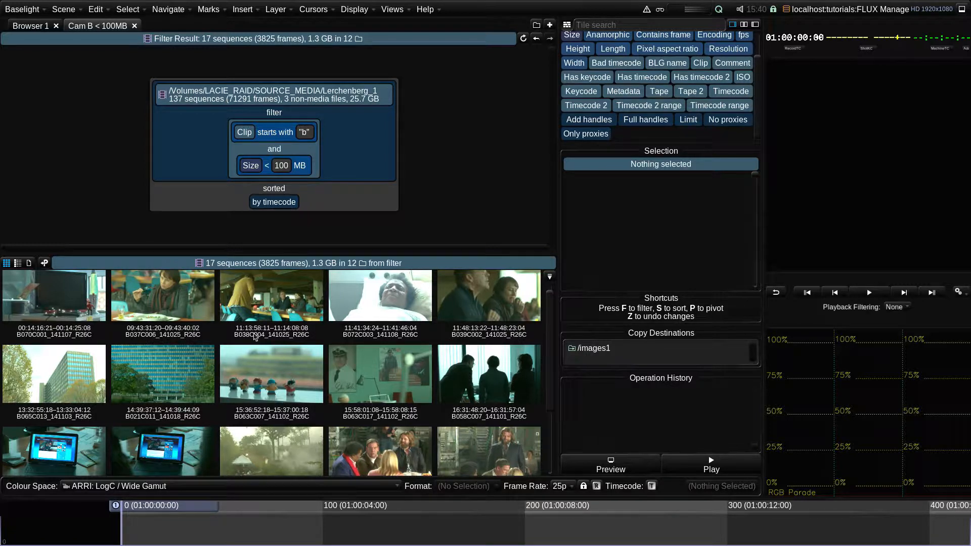
- Insert all 17 filtered sequences into the timeline, then undo the insertion
double_click(251, 264)
click(364, 240)
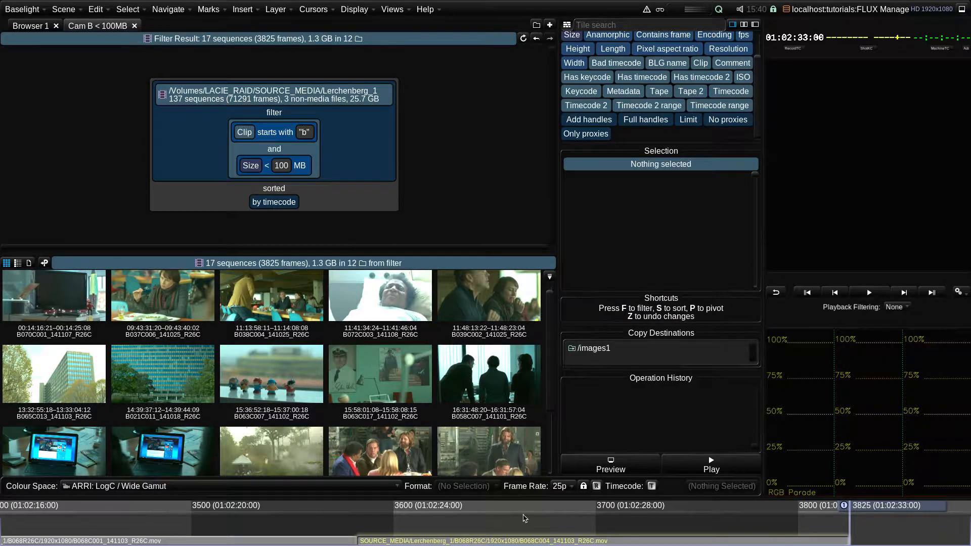
drag(580, 527, 147, 529)
drag(864, 511, 86, 517)
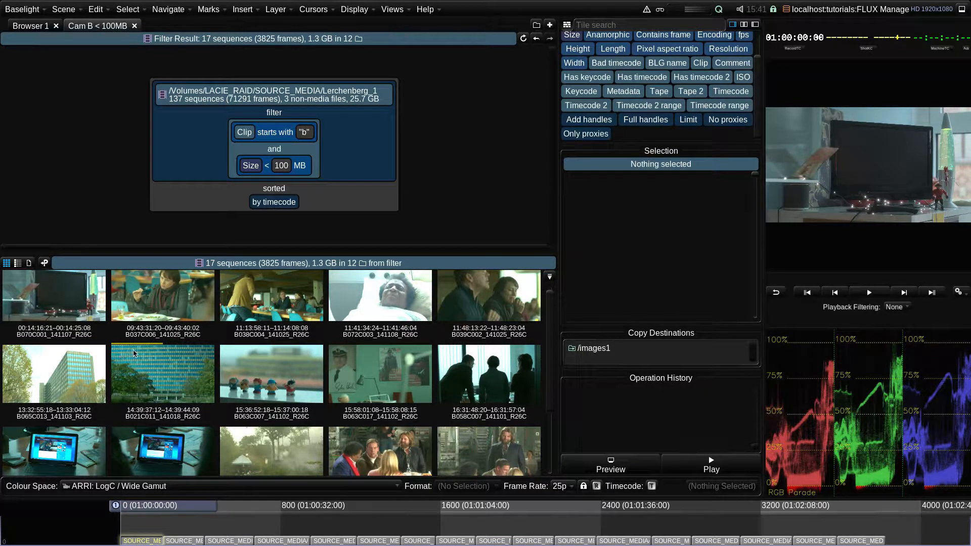
key(ctrl+z)
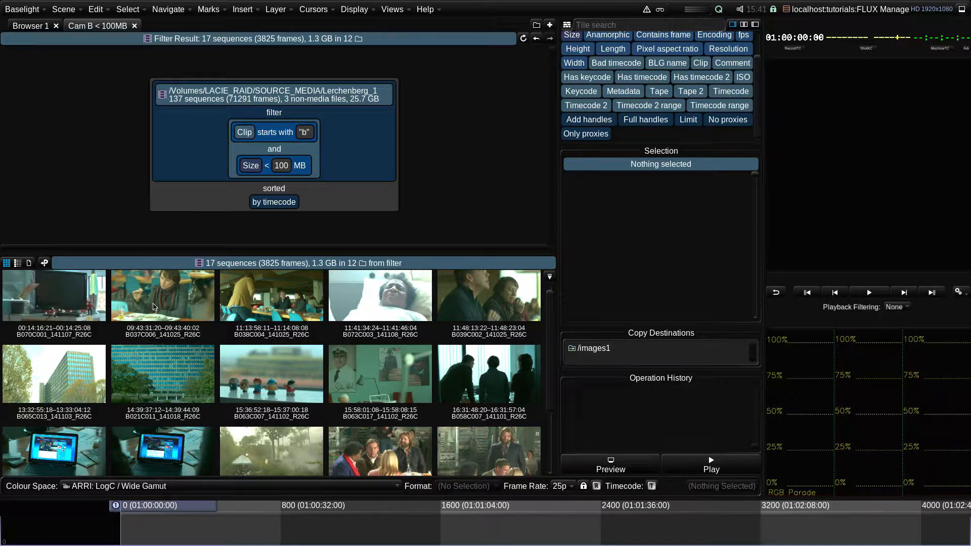
- Insert the B037C006 sequence into the timeline and move the cursor to the end of it
click(161, 288)
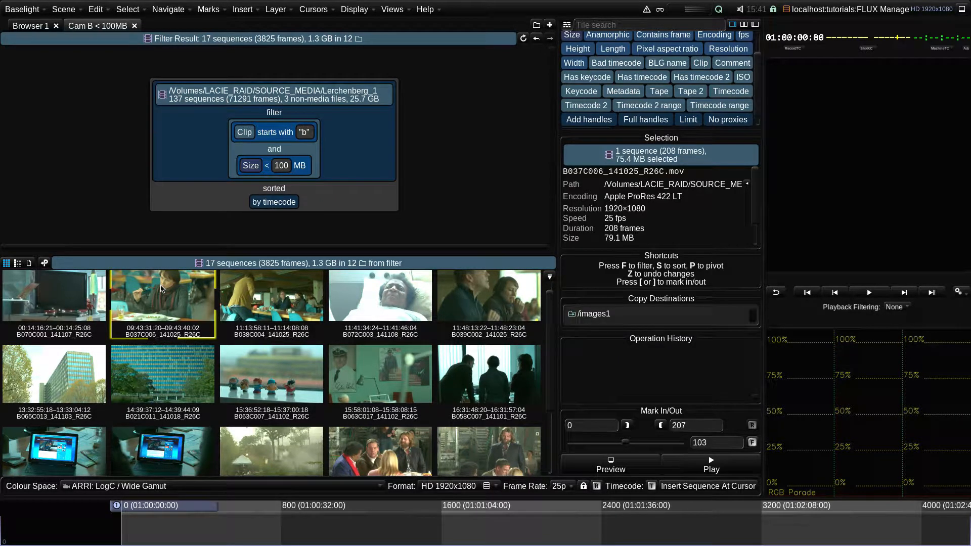
double_click(161, 288)
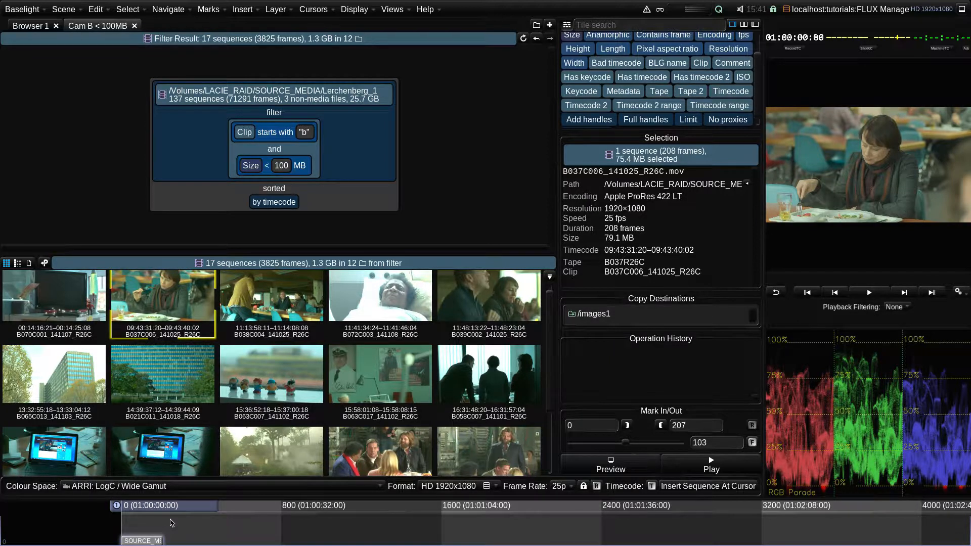
key(x)
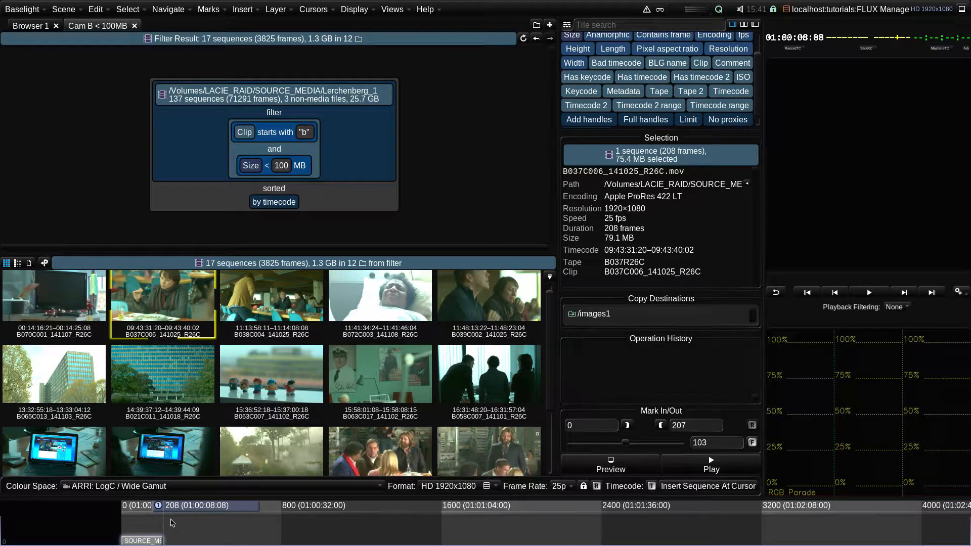
- Select four sequences from the second row of thumbnails and insert them together at the cursor
click(84, 380)
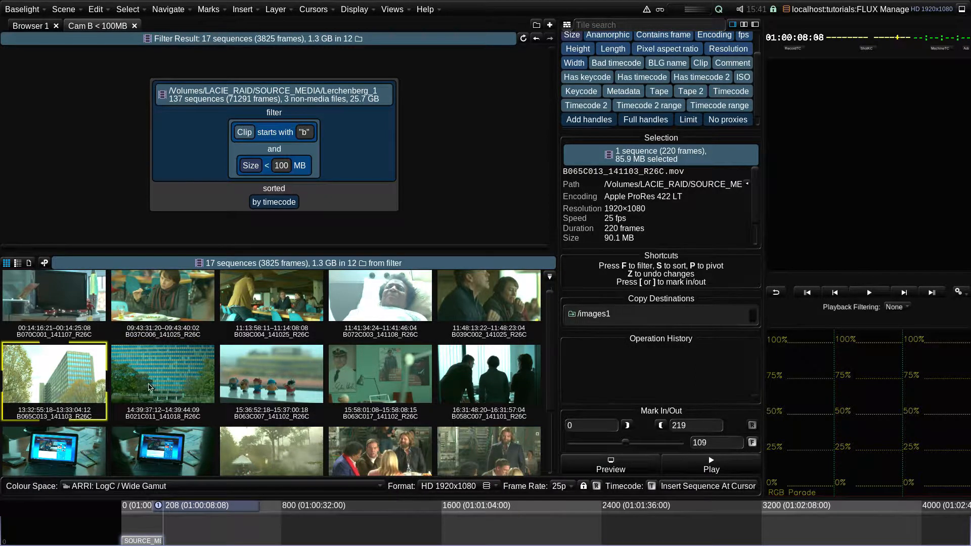
ctrl+click(261, 383)
ctrl+click(365, 376)
ctrl+click(464, 378)
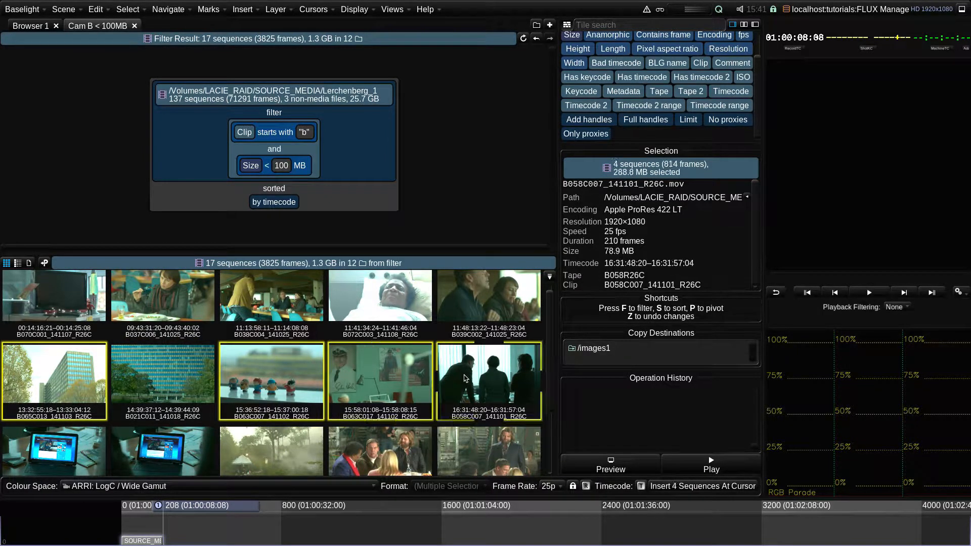
click(689, 487)
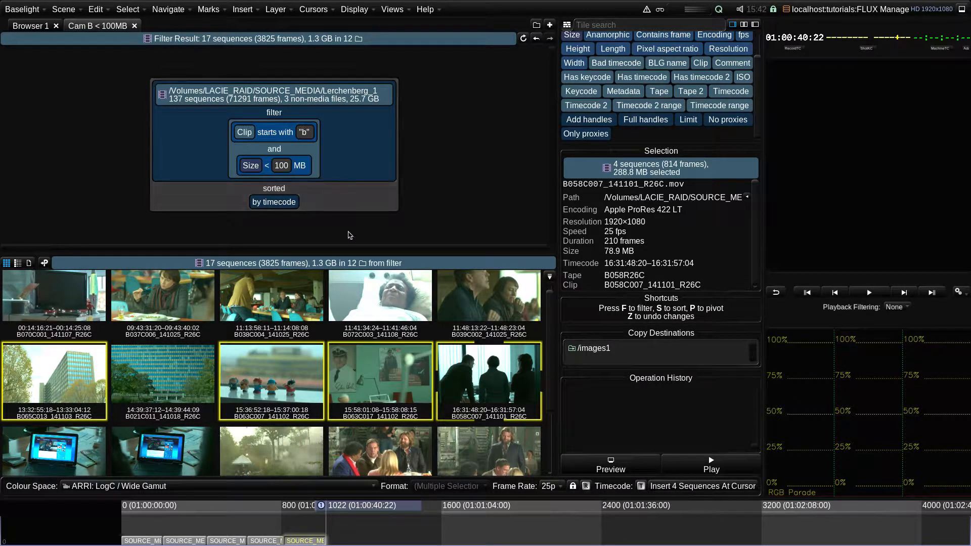
- Select the B067C008 sequence, preview it, and mark an in point at frame 65 and an out point at 105
scroll(458, 444, down, 3)
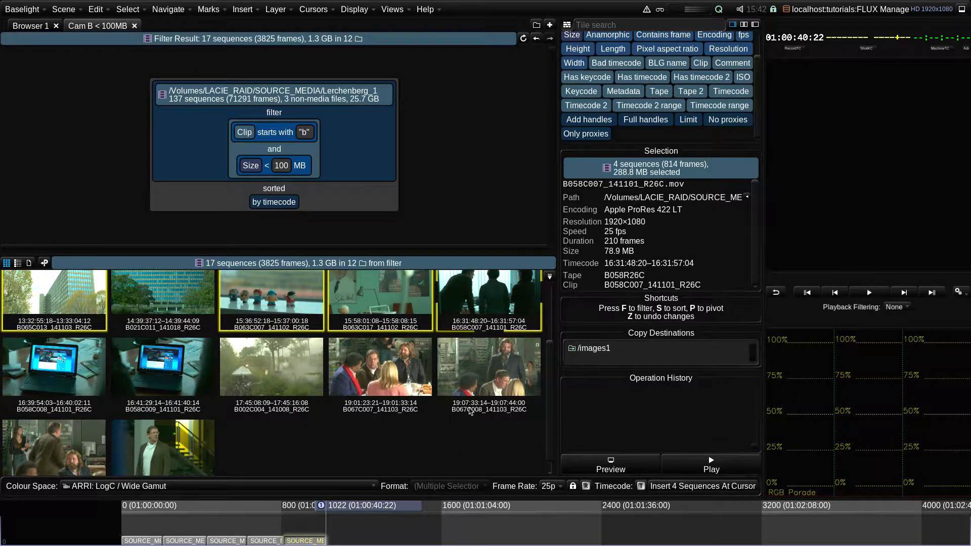
click(483, 370)
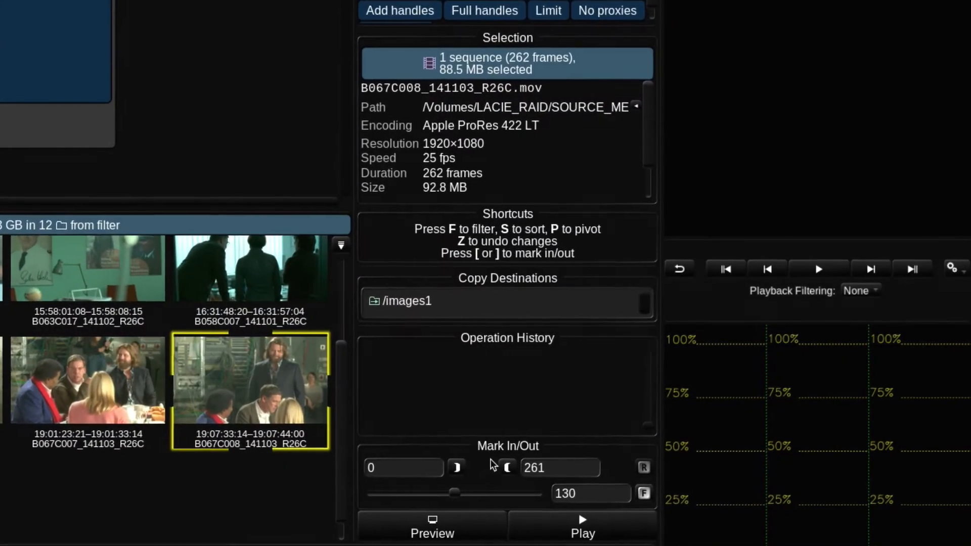
click(459, 535)
drag(453, 494, 413, 507)
click(454, 468)
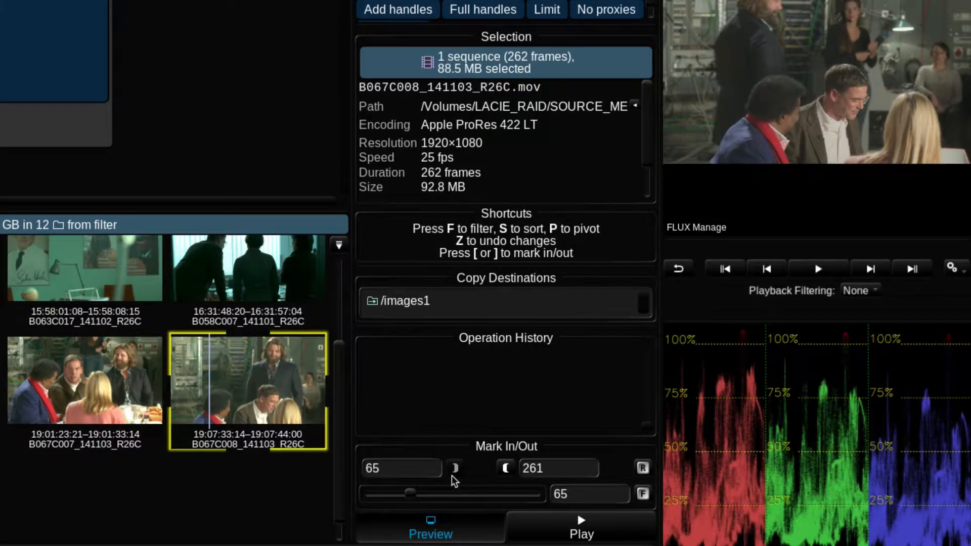
drag(411, 494, 439, 502)
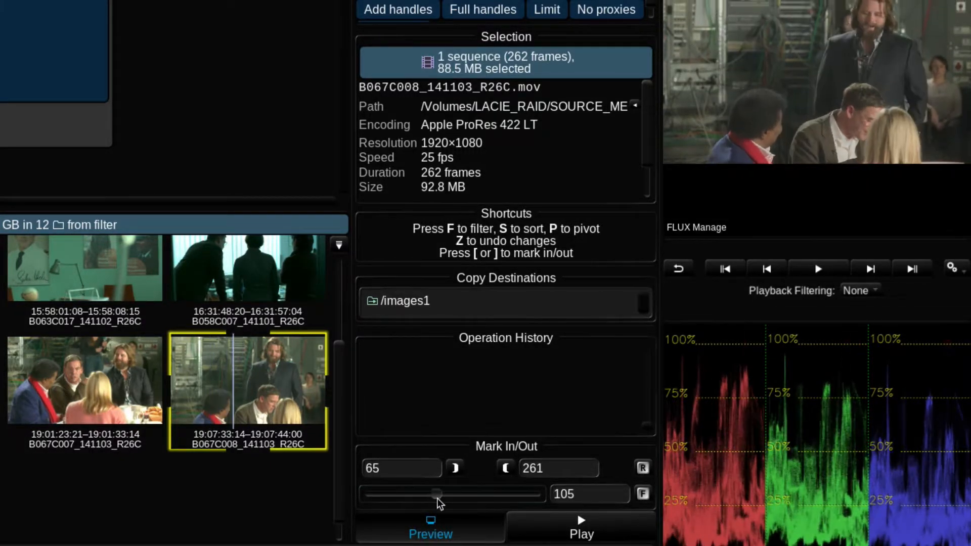
click(508, 469)
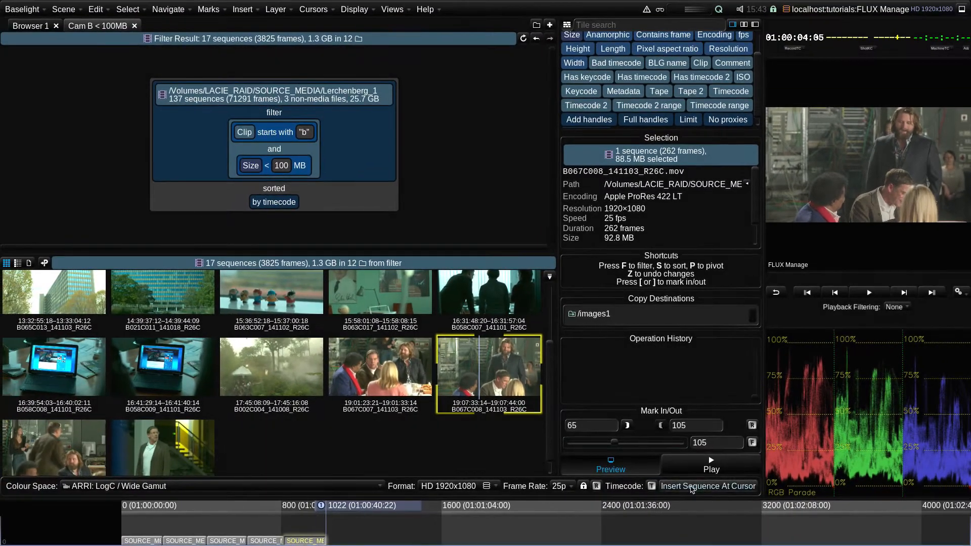
- Insert the trimmed B067C008 sequence at the timeline cursor
click(718, 489)
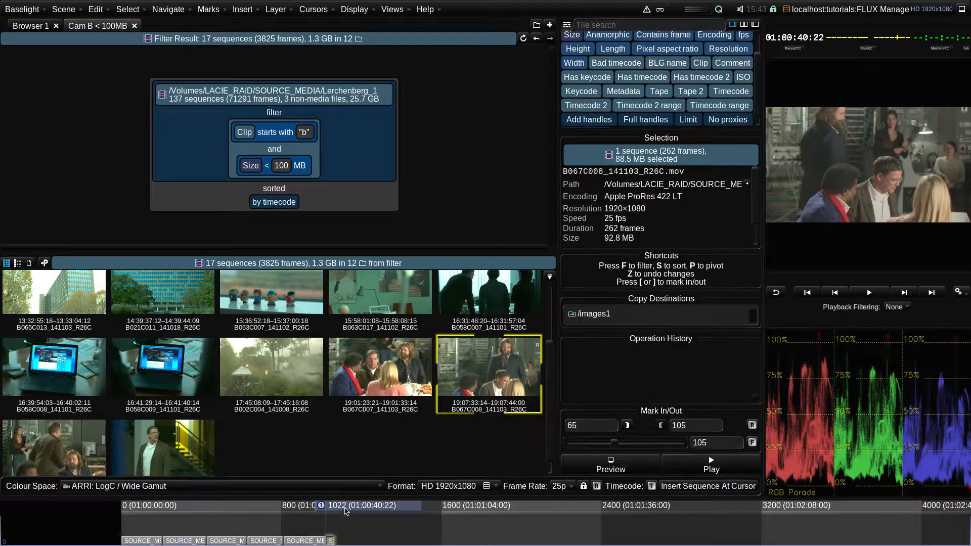
drag(347, 506, 349, 508)
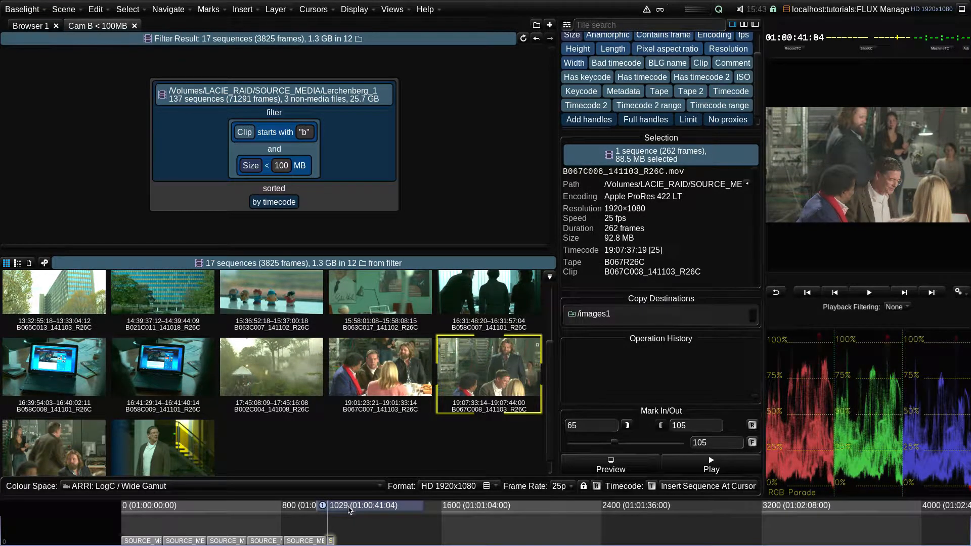
- Set a custom frame rate of 8 fps and insert the sequence at the cursor using the selected rate
click(561, 487)
click(571, 536)
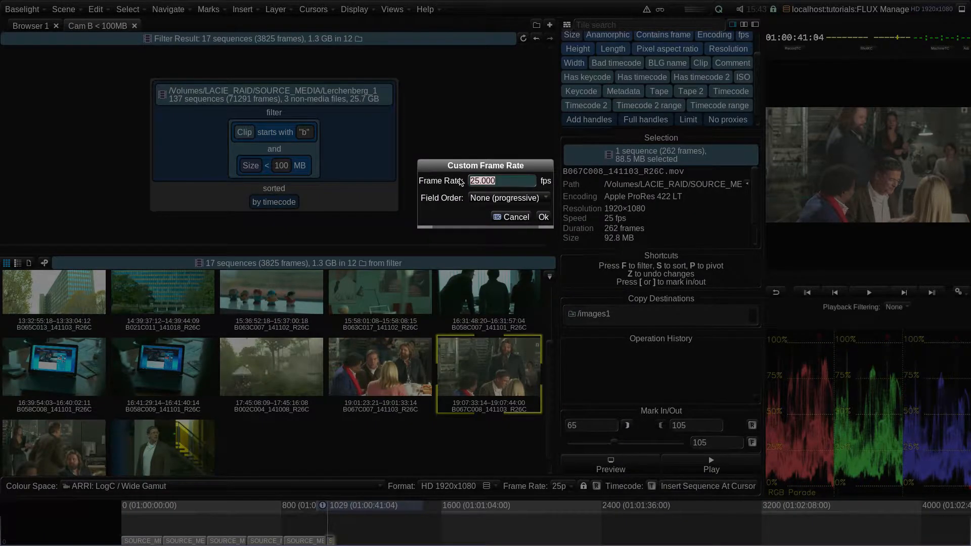
text(8)
click(544, 218)
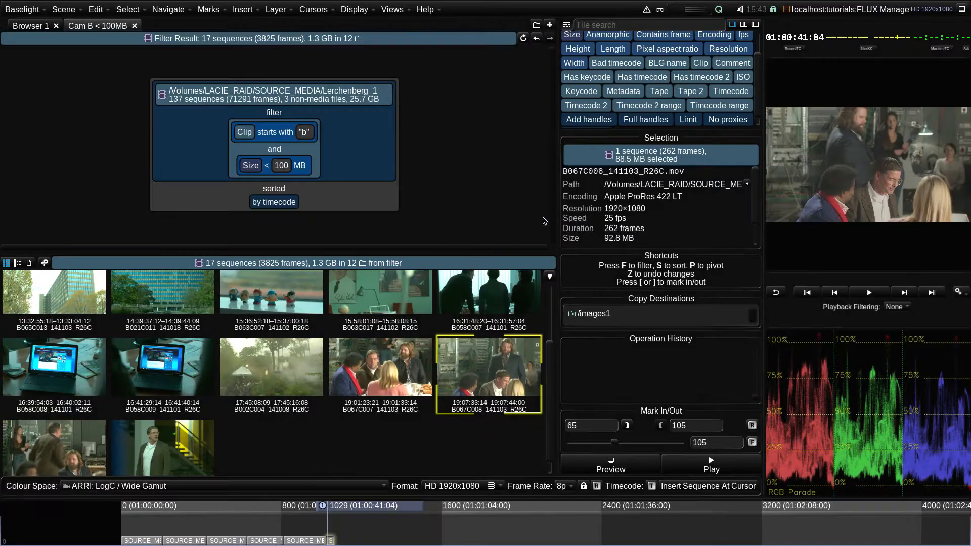
click(688, 488)
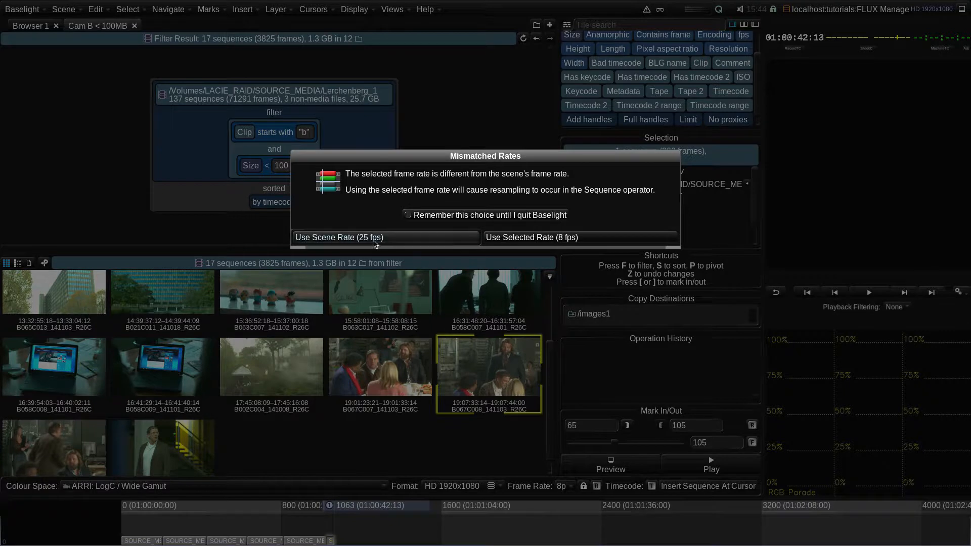
click(590, 241)
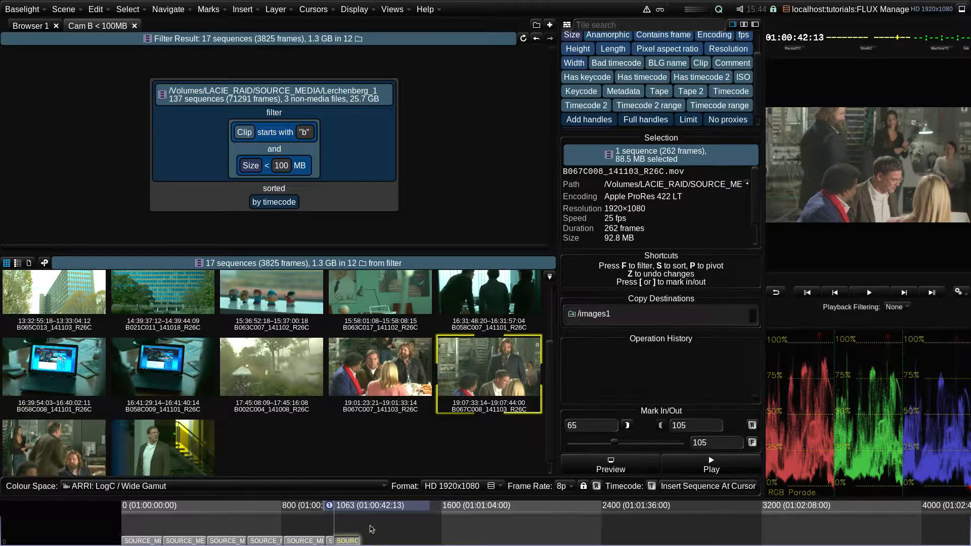
- Play back the newly inserted clip from the timeline
drag(362, 508, 353, 510)
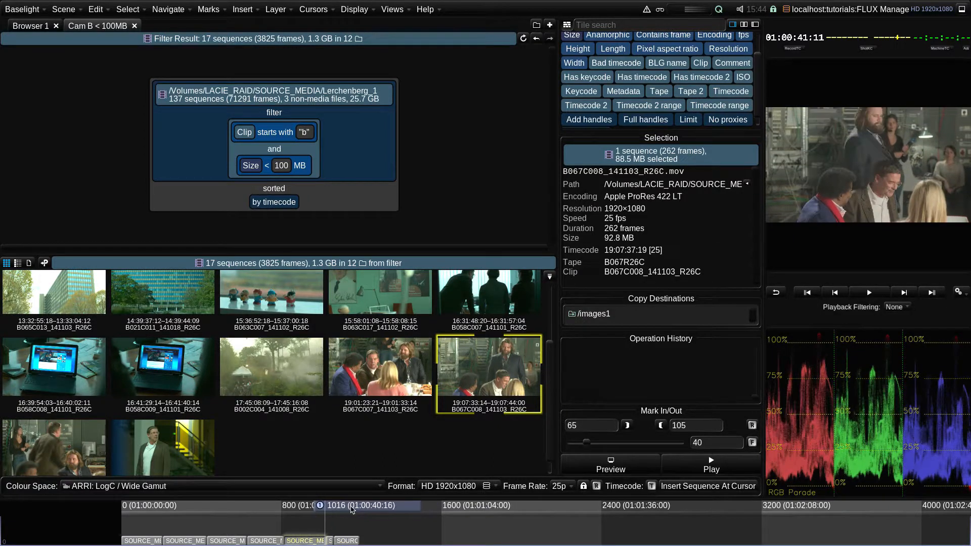
key(space)
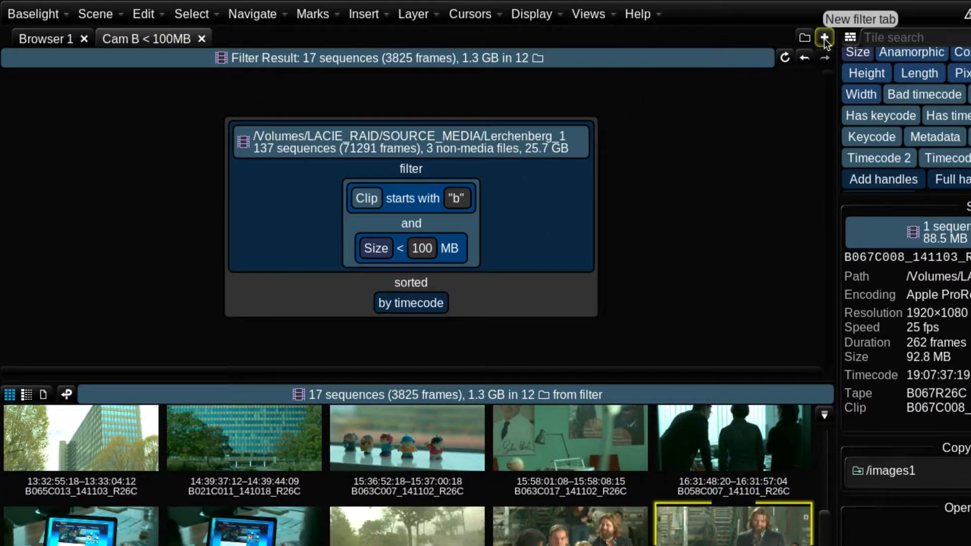
- Open a new filter tab and add the Lerchenberg_1 source folder to it from Browser 1
click(824, 38)
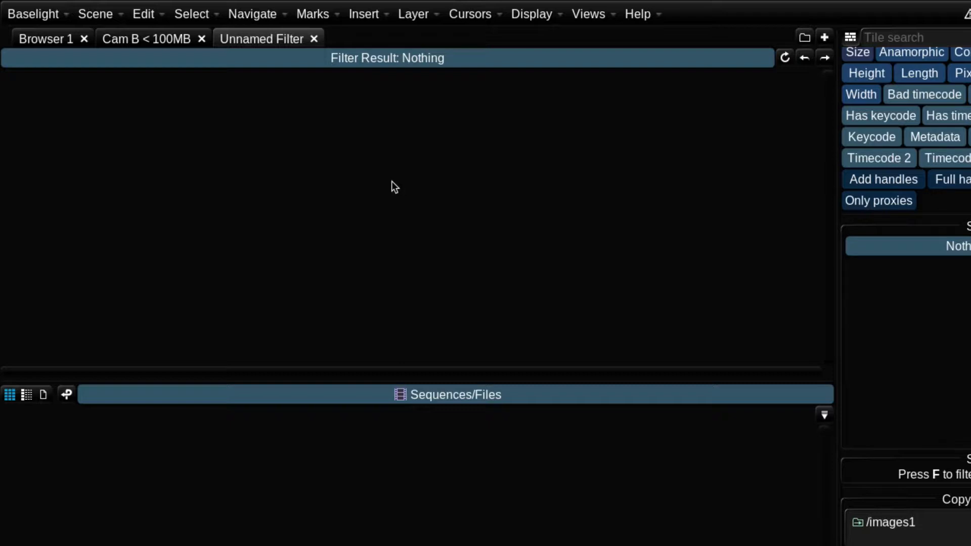
click(53, 40)
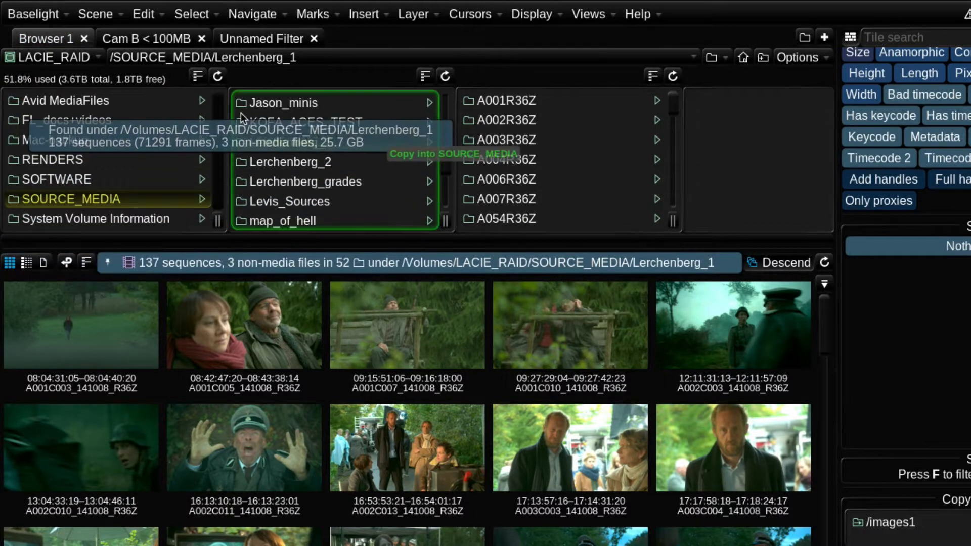
click(257, 38)
drag(267, 39, 382, 87)
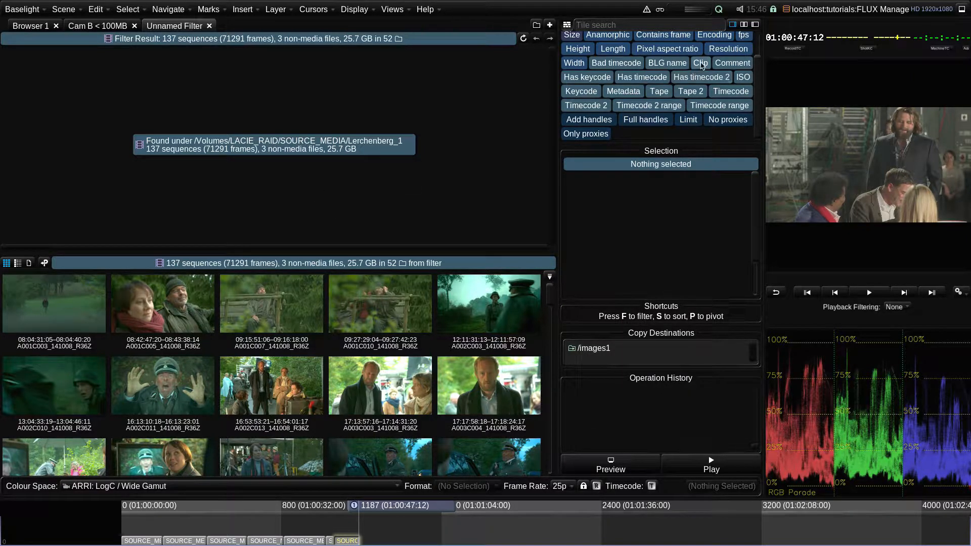
- Add a Clip filter that keeps only clips starting with a127
drag(703, 65, 215, 143)
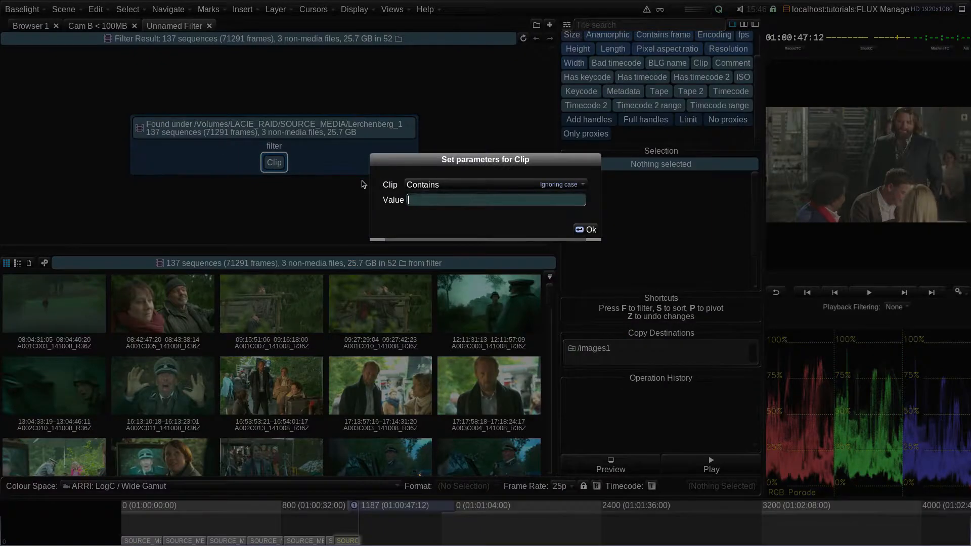
click(430, 185)
click(436, 241)
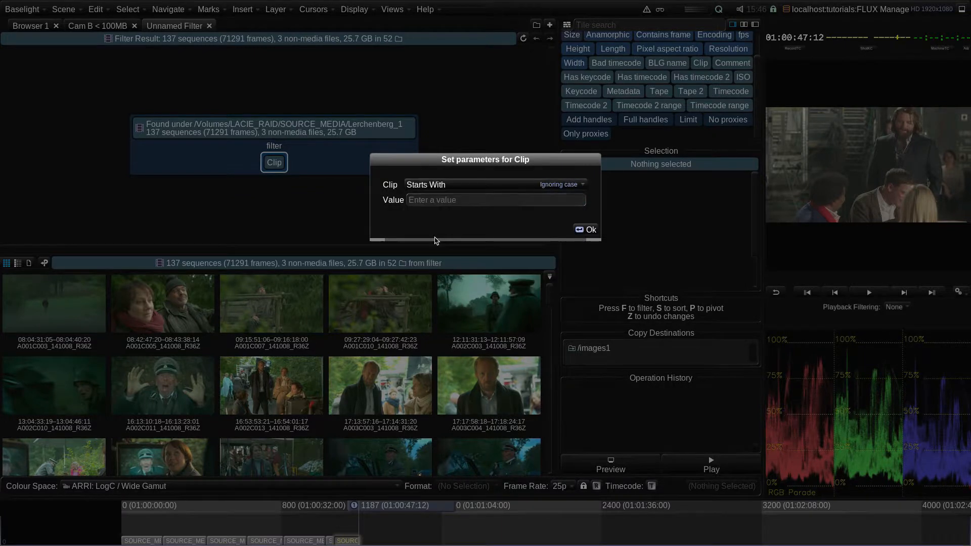
click(459, 201)
text(a127)
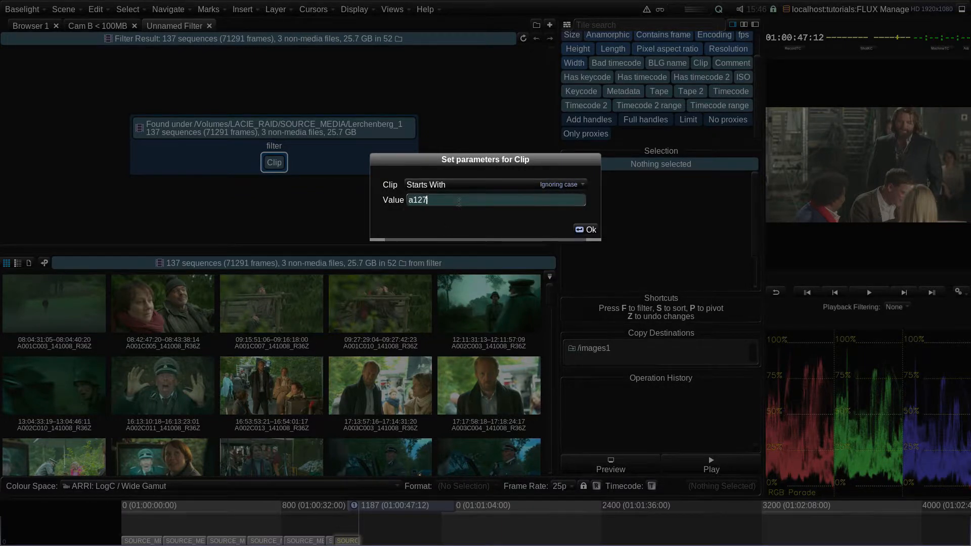
key(Return)
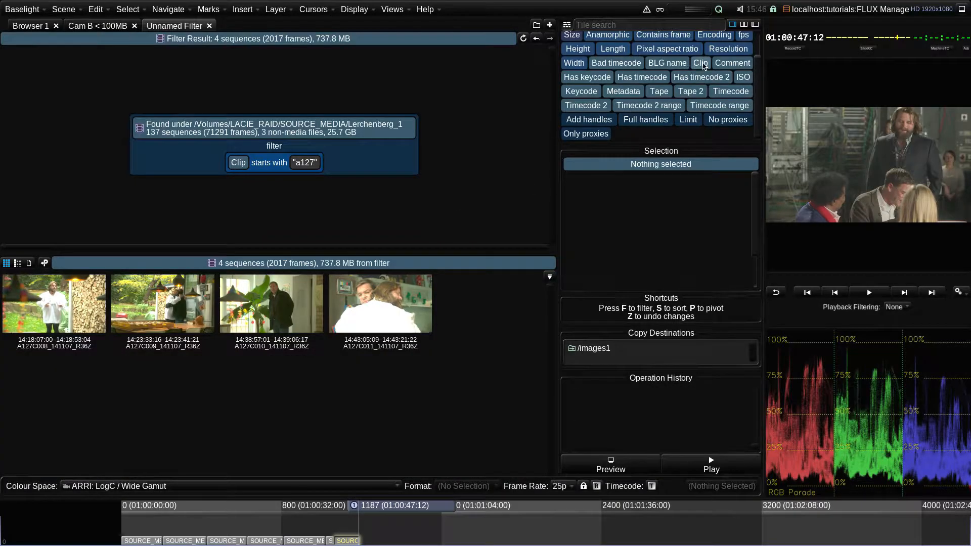
- Add a second Clip filter for clips starting with a128
drag(700, 62, 325, 169)
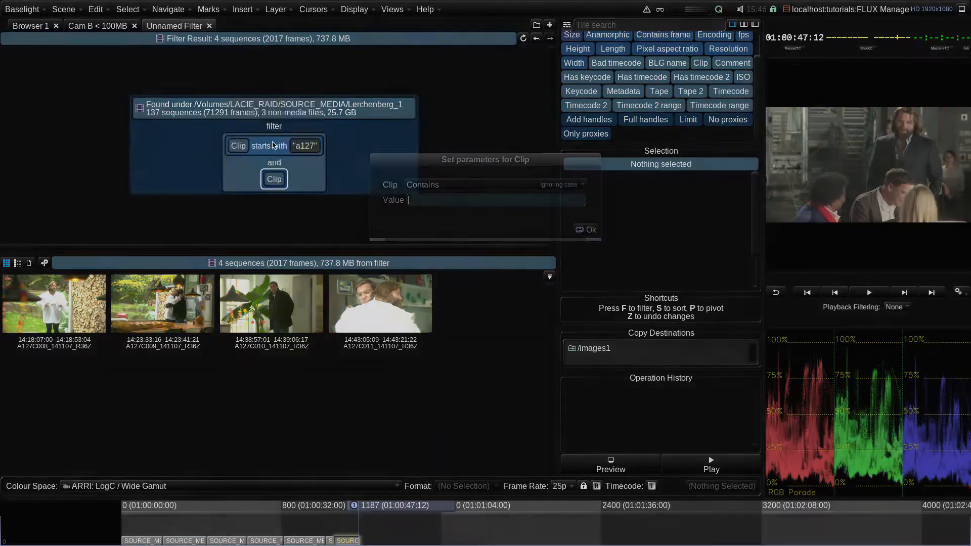
click(423, 185)
click(427, 241)
click(447, 201)
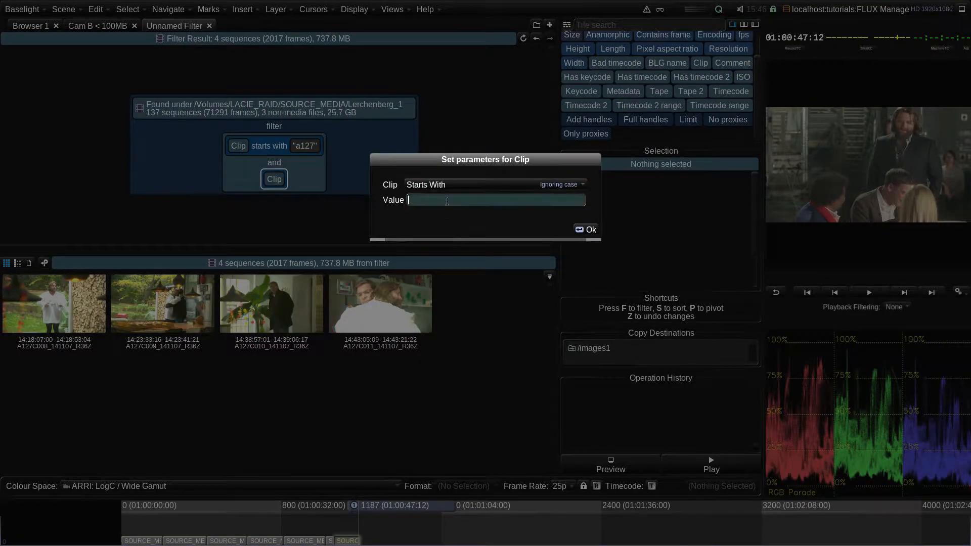
text(a128)
key(Return)
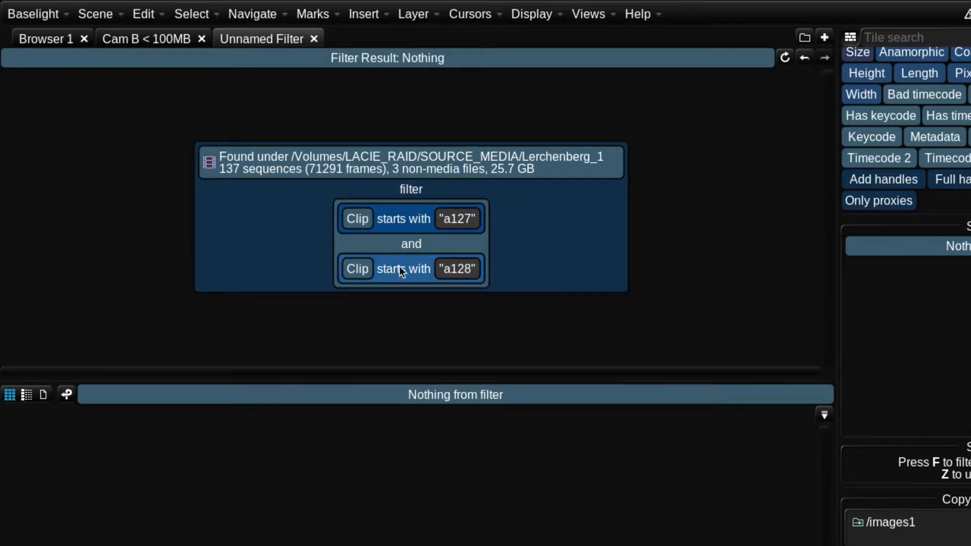
- Switch the two clip filters to an or combination, then step back through the filter history
drag(399, 266, 410, 238)
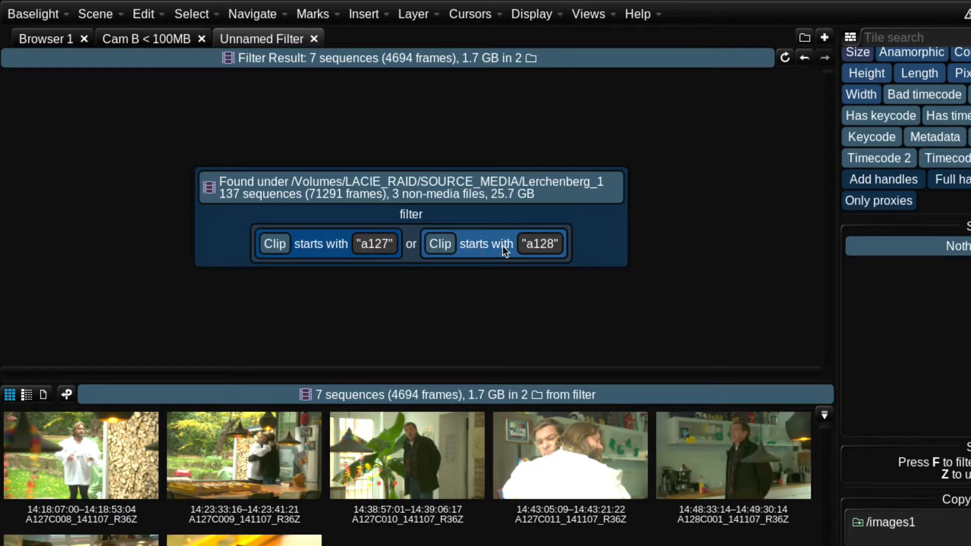
click(804, 57)
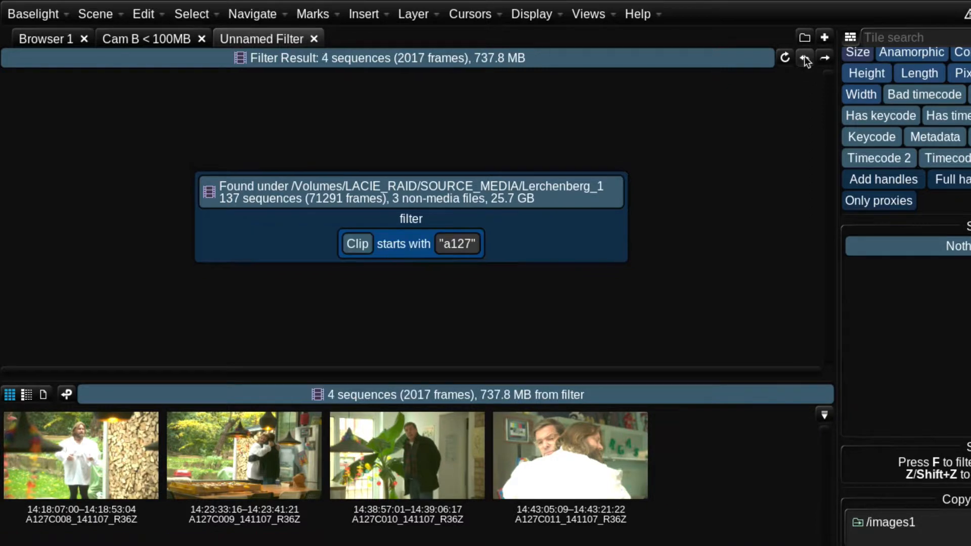
click(805, 58)
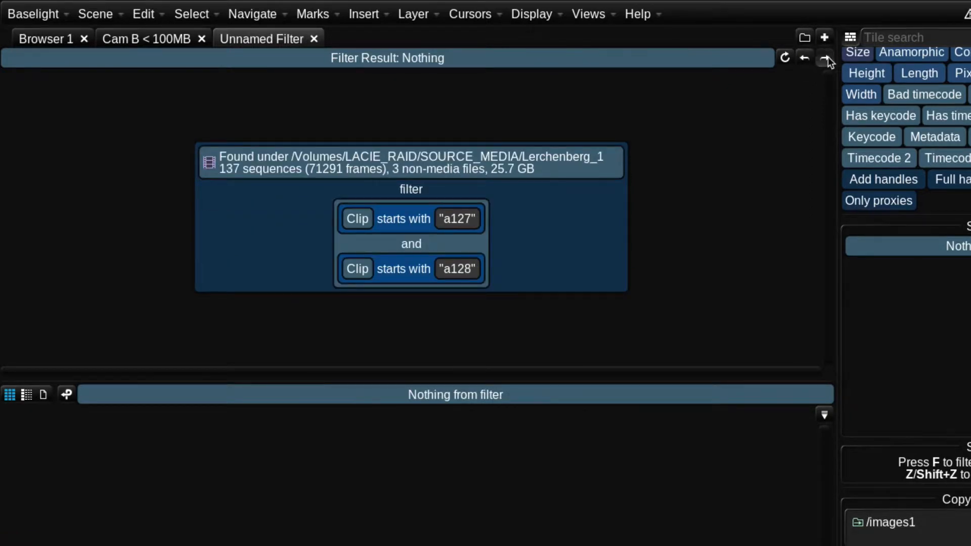
- Step forward in the filter history to restore the or combination, and rename the filter tab reels 127,128
click(828, 58)
click(828, 58)
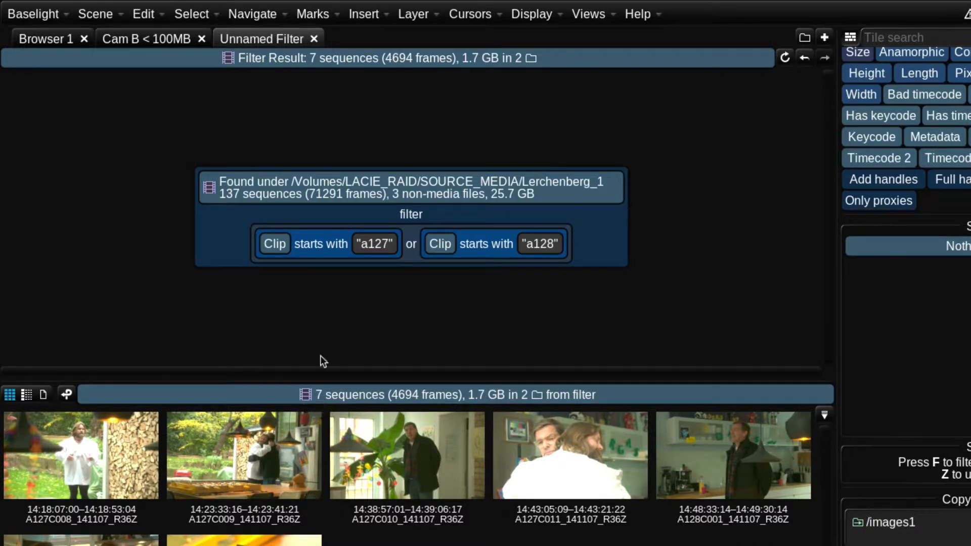
double_click(276, 39)
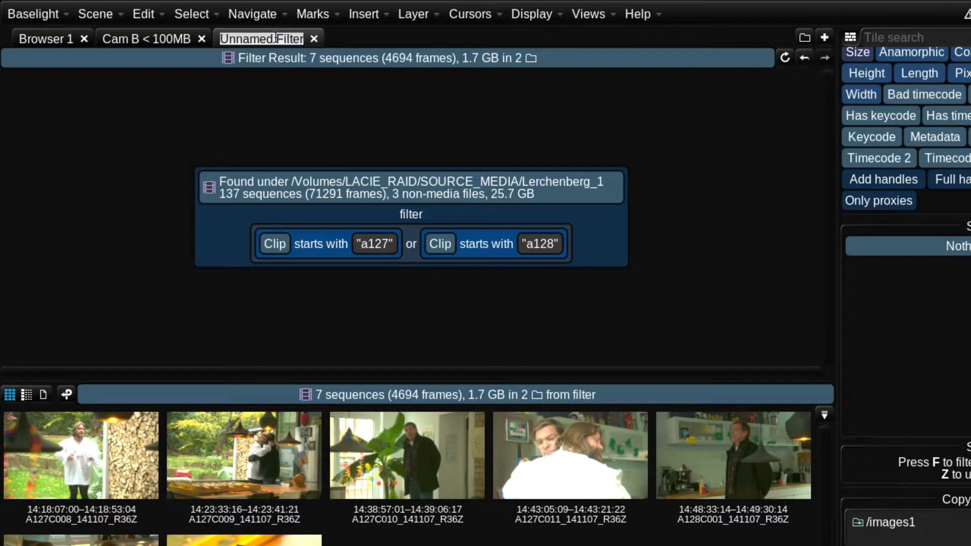
text(reels 127,1)
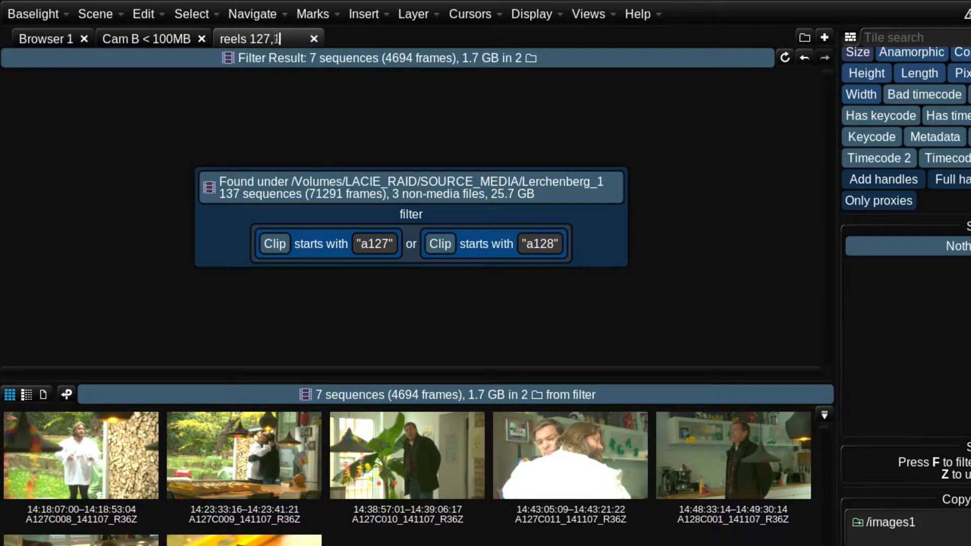
text(28)
key(Return)
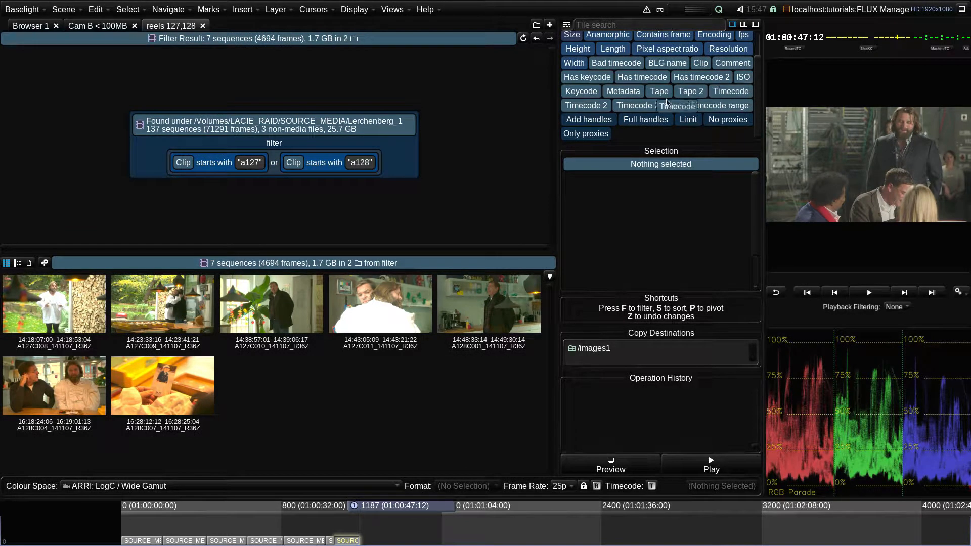
- Add a sort by timecode to the filter
drag(667, 103, 400, 159)
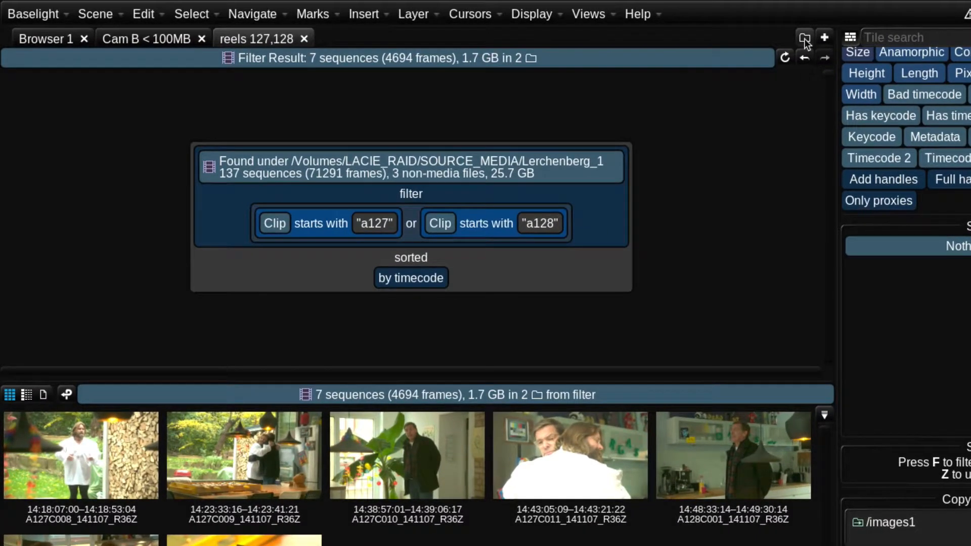
- Open a new browser tab and turn on Descend to list all sequences under Lerchenberg_1
click(804, 38)
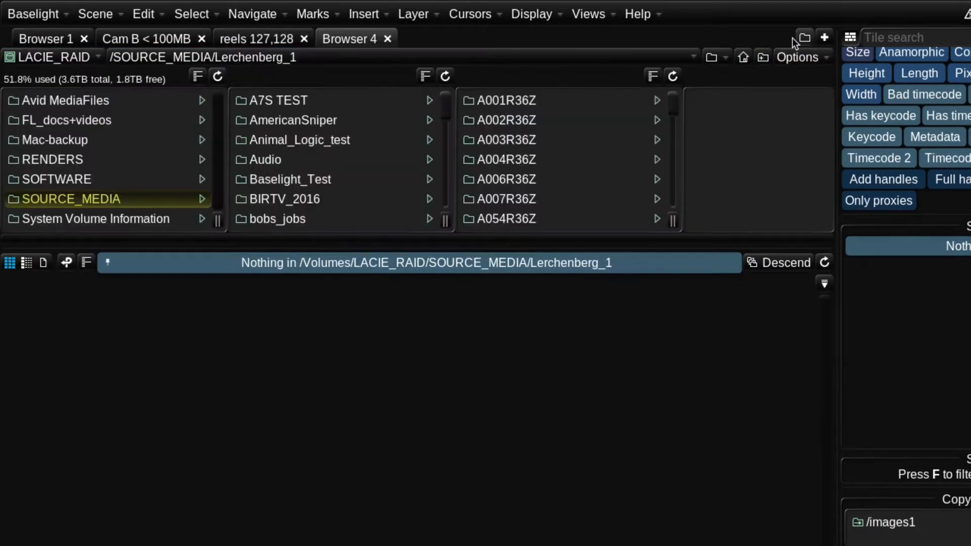
drag(443, 107, 439, 164)
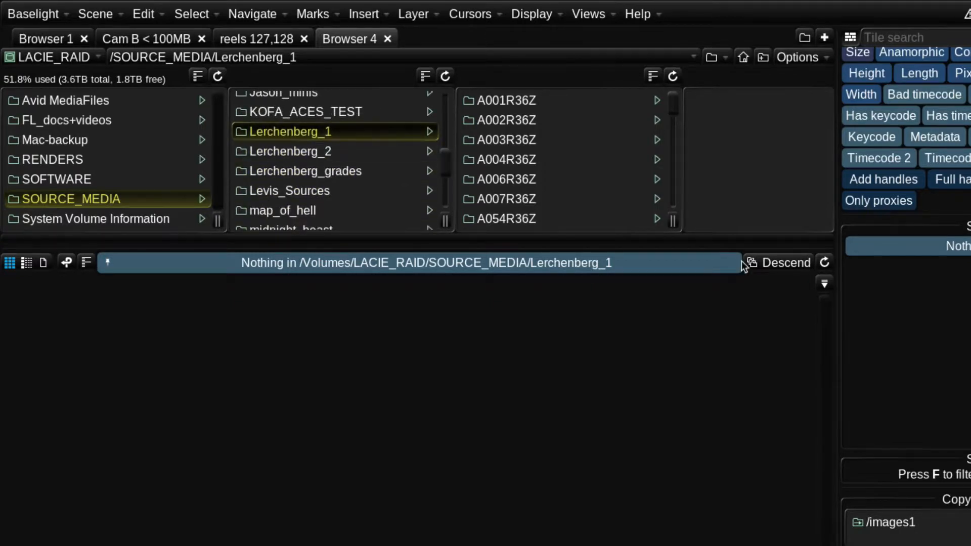
click(787, 264)
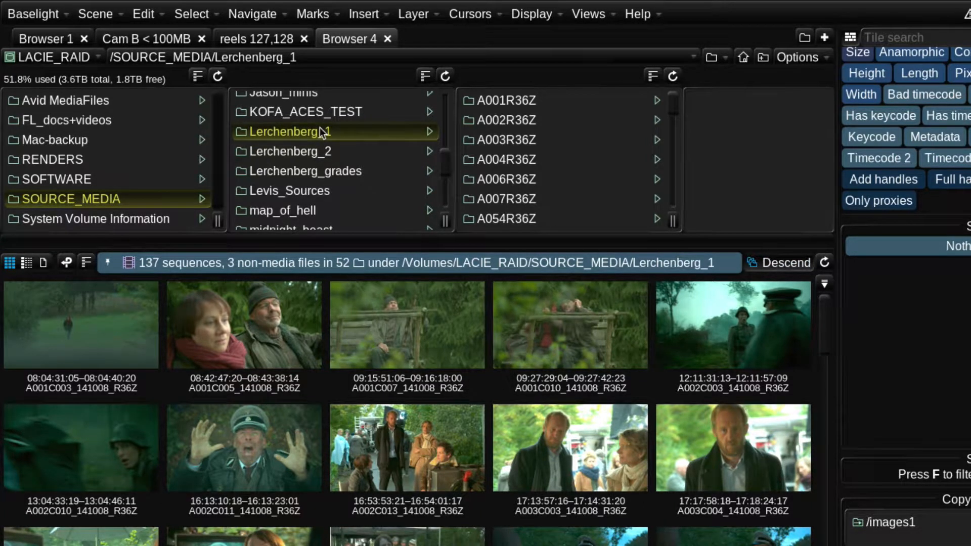
- Pin the Lerchenberg_1 search and add Lerchenberg_2/1_sourceMedia/1_images as another search folder
click(107, 263)
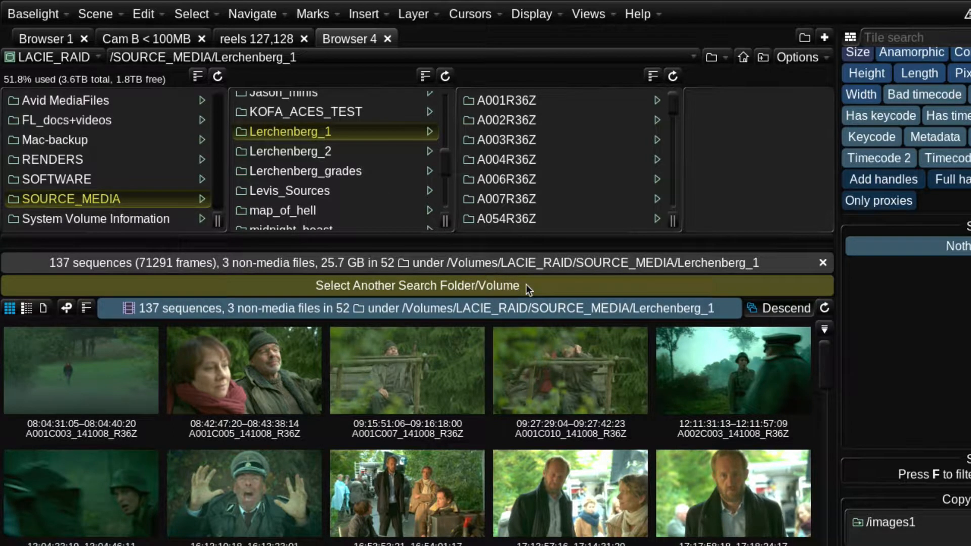
click(353, 149)
click(537, 95)
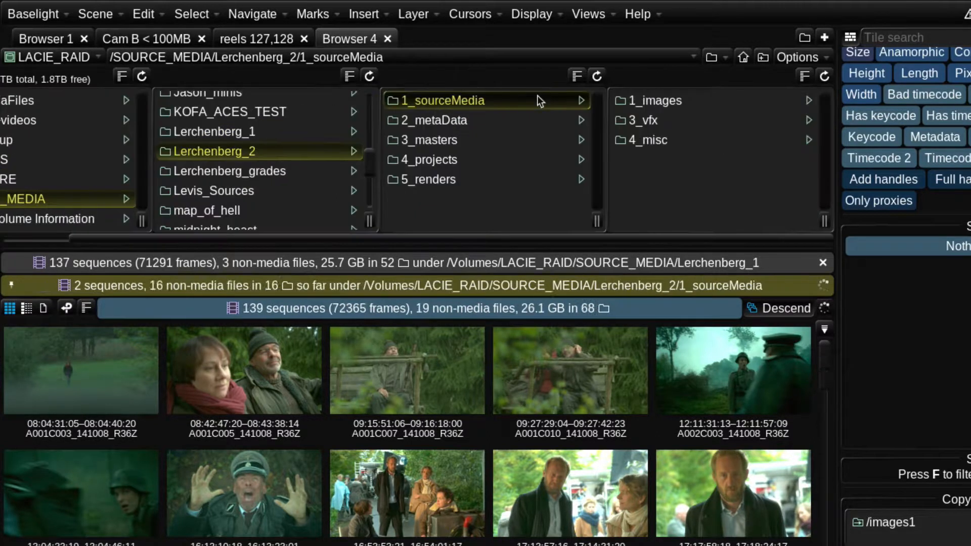
click(673, 101)
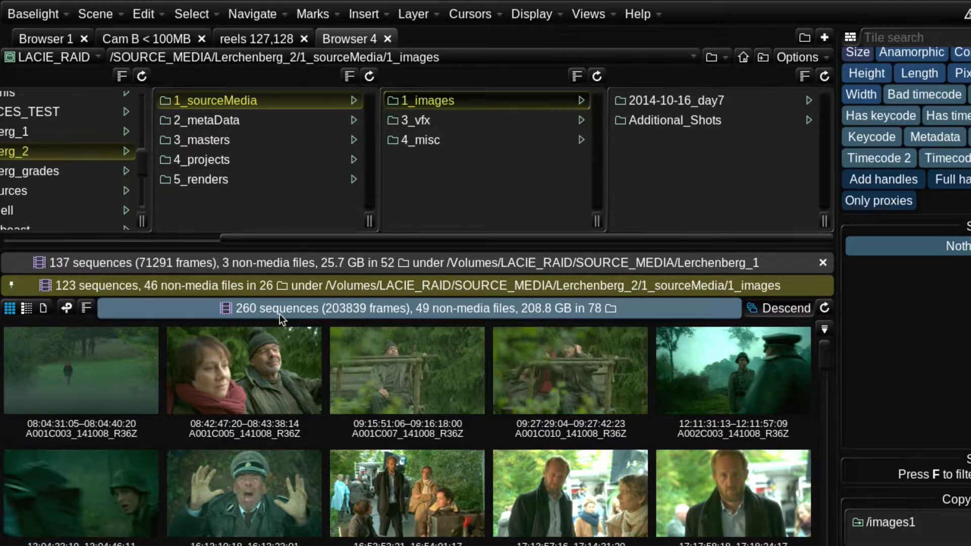
- Rename the browser tab All Lerchenberg
double_click(349, 39)
text(All Lerchenb)
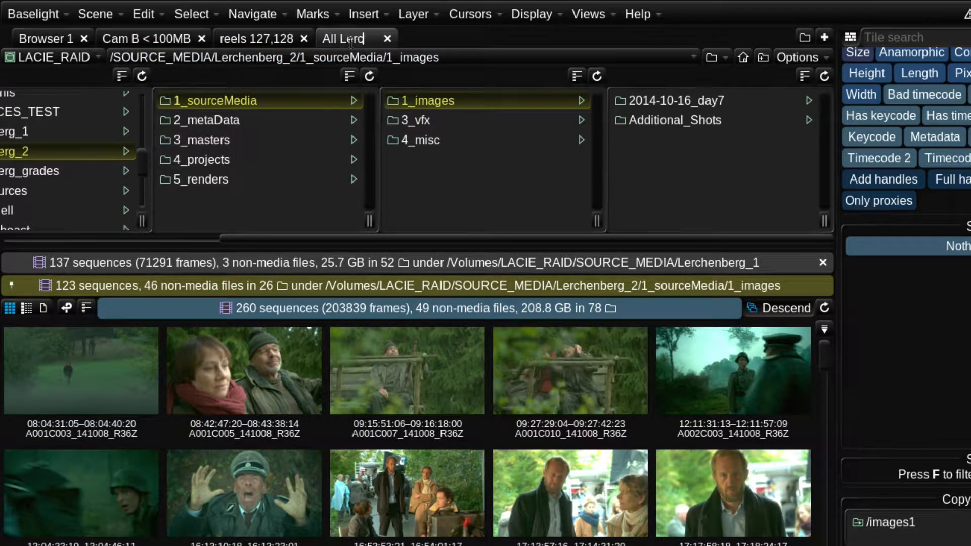
text(erg)
key(Return)
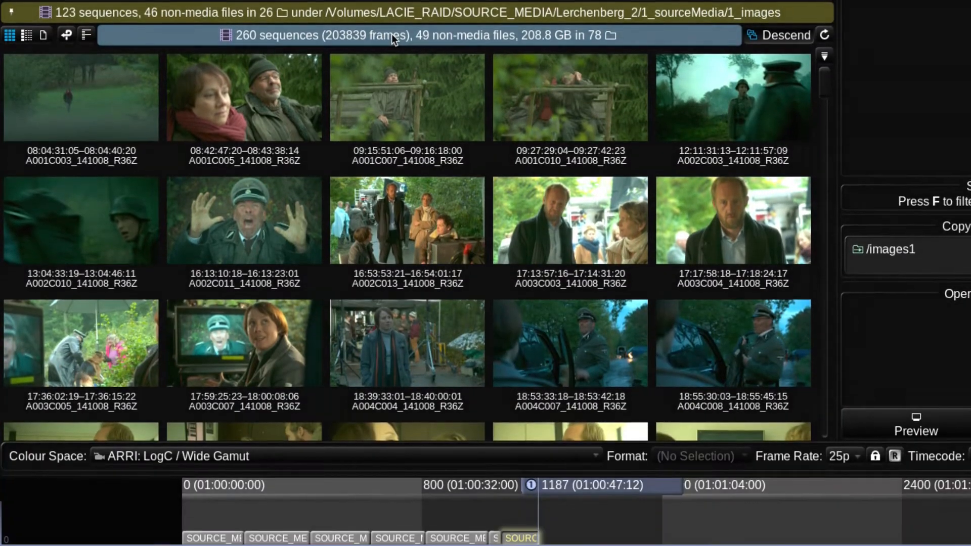
- Drop the combined search results into a new filter tab for viewing or filtering
drag(391, 34, 54, 430)
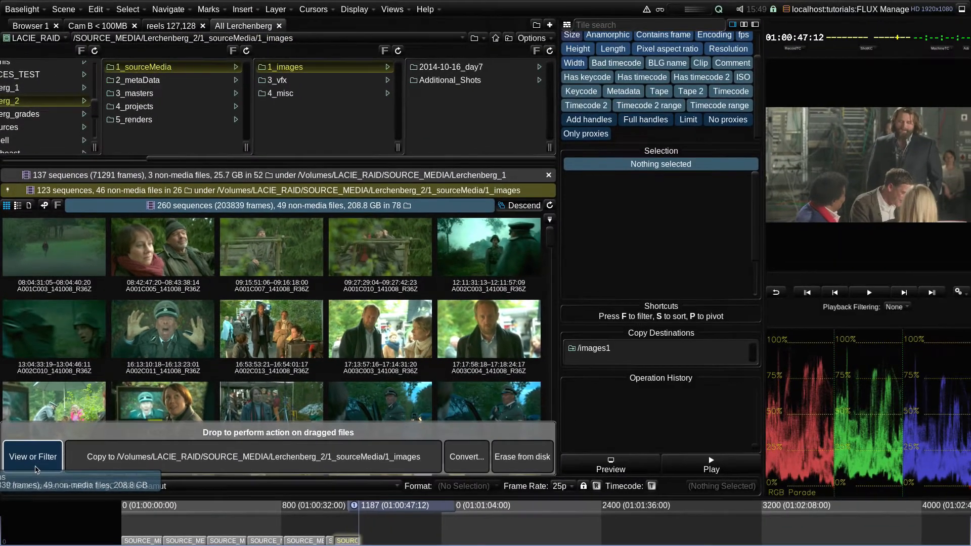
drag(35, 470, 35, 470)
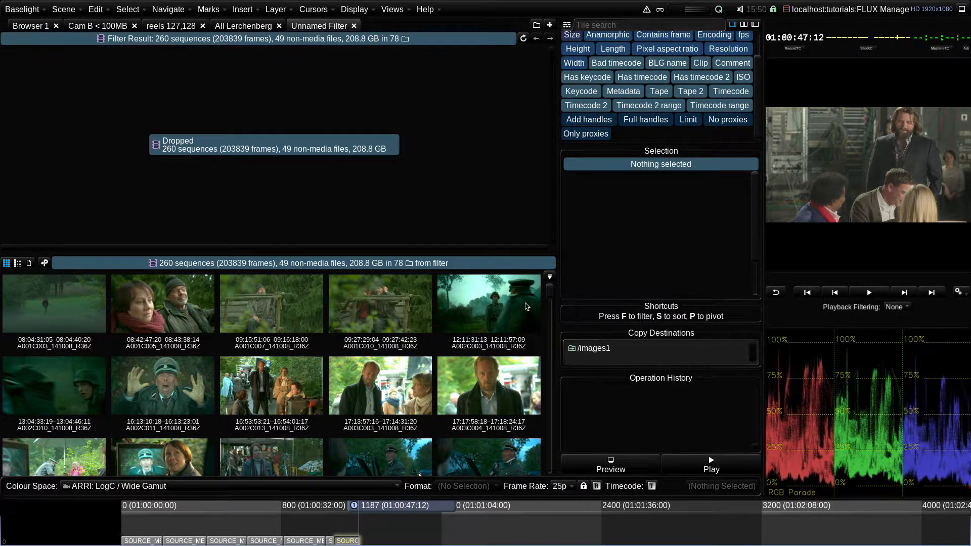
- Scroll the filtered sequences, view them as a list with its column options, and return to thumbnails
mouse_move(549, 292)
mouse_down()
mouse_move(551, 357)
mouse_move(555, 310)
mouse_up()
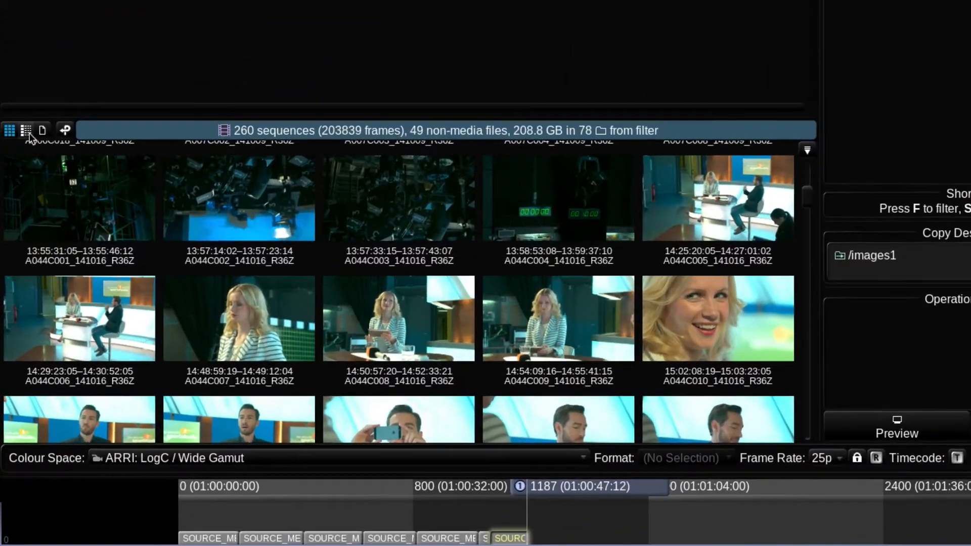
click(26, 130)
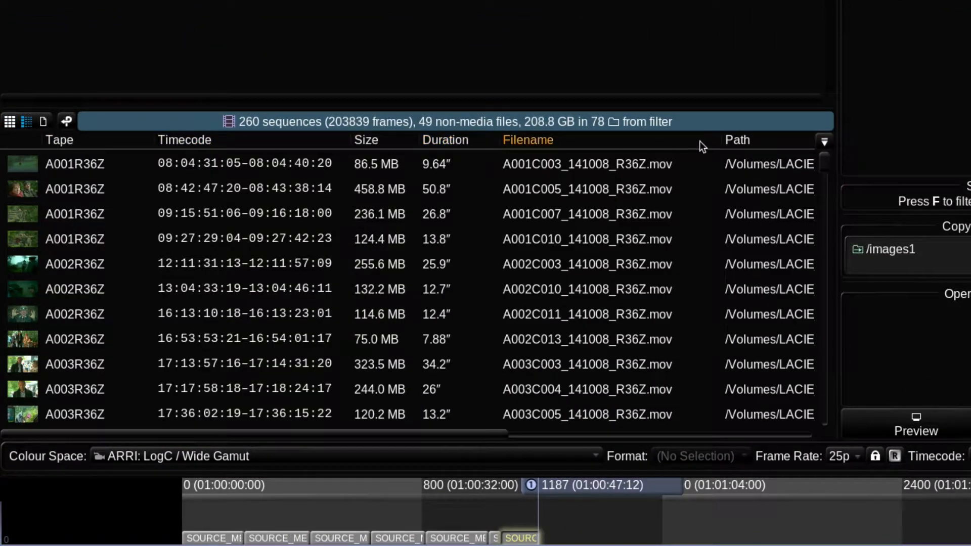
click(824, 142)
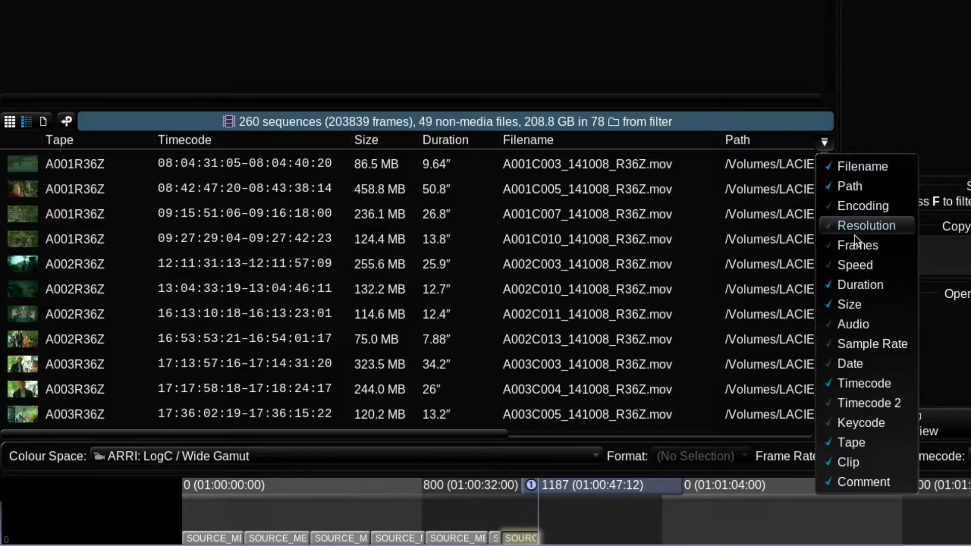
click(824, 143)
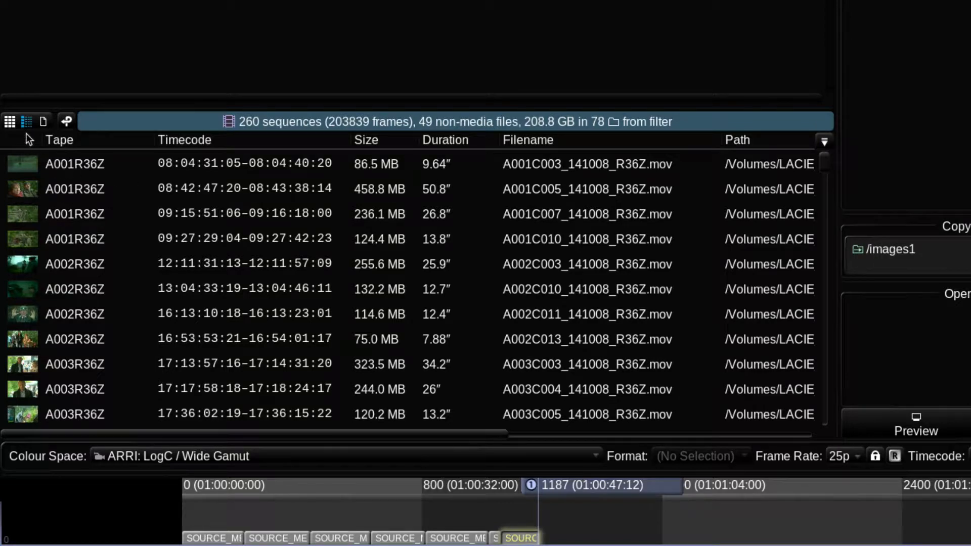
click(9, 121)
scroll(486, 341, down, 5)
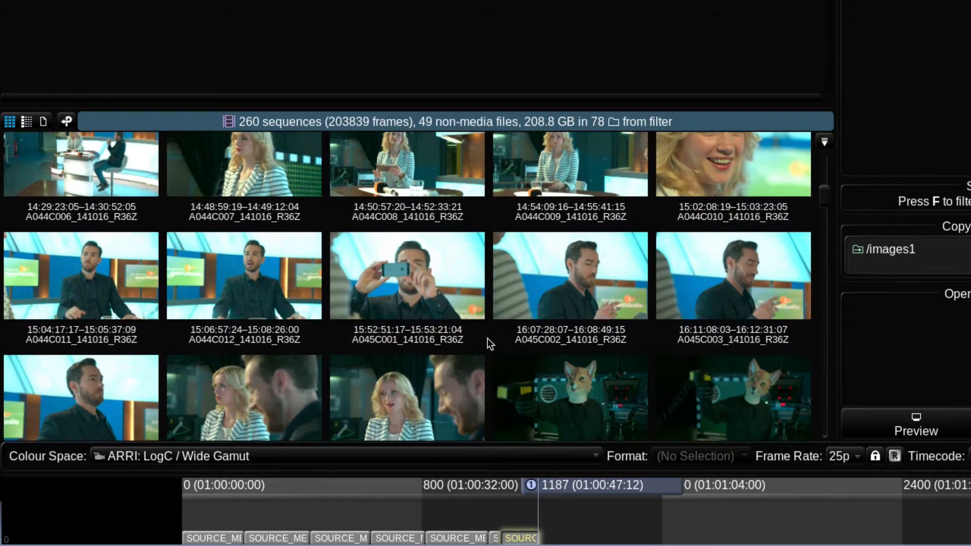
- Open the metadata pivot panel, enlarge it, and browse through the available metadata keys
click(67, 122)
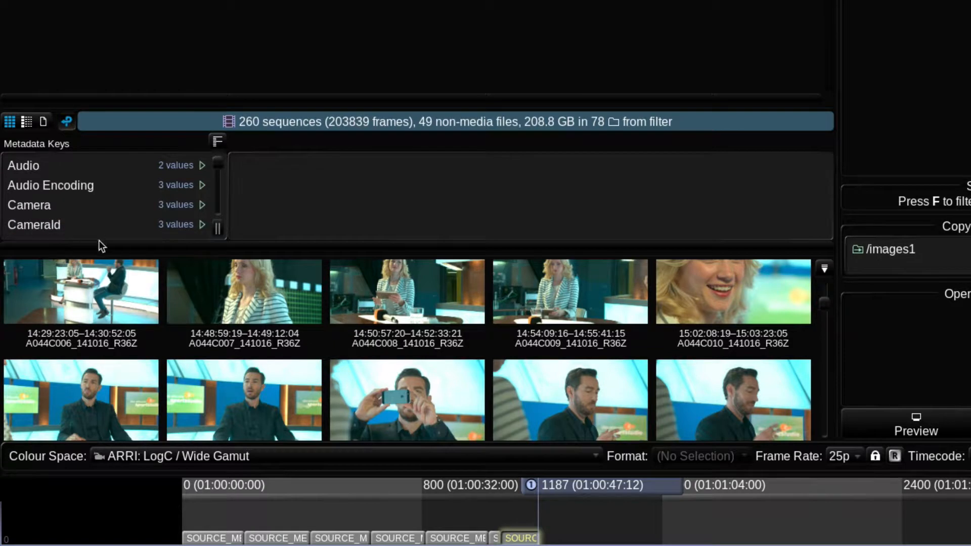
drag(213, 474, 205, 543)
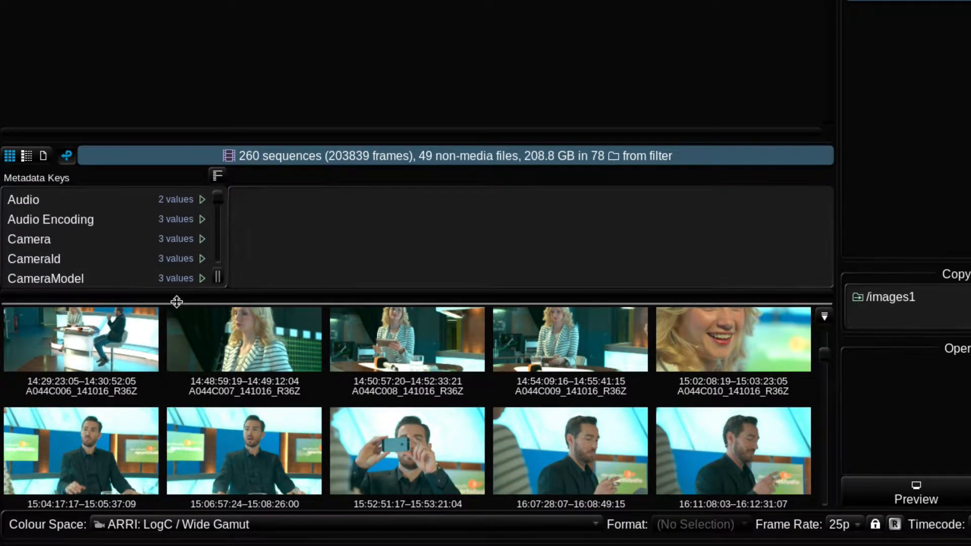
drag(178, 298, 184, 330)
scroll(171, 243, down, 5)
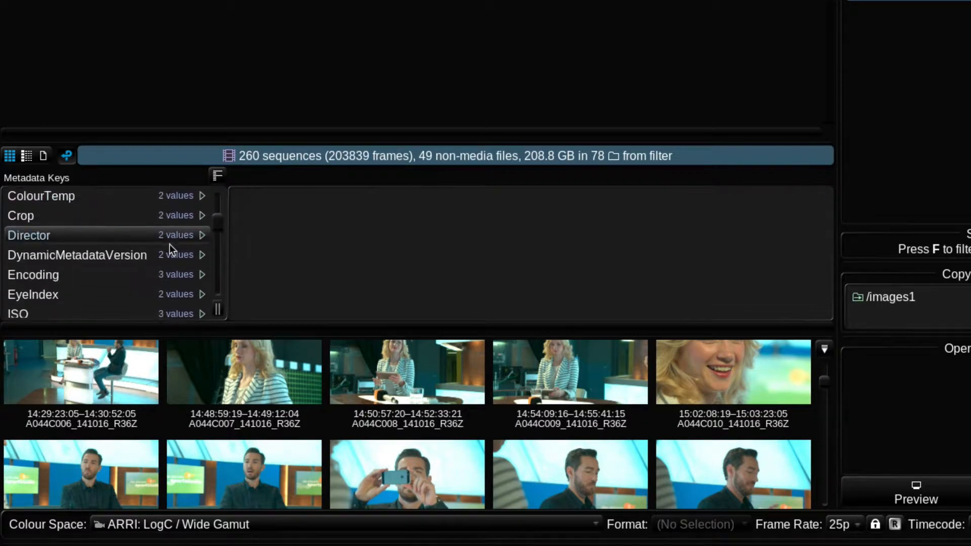
drag(220, 232, 216, 209)
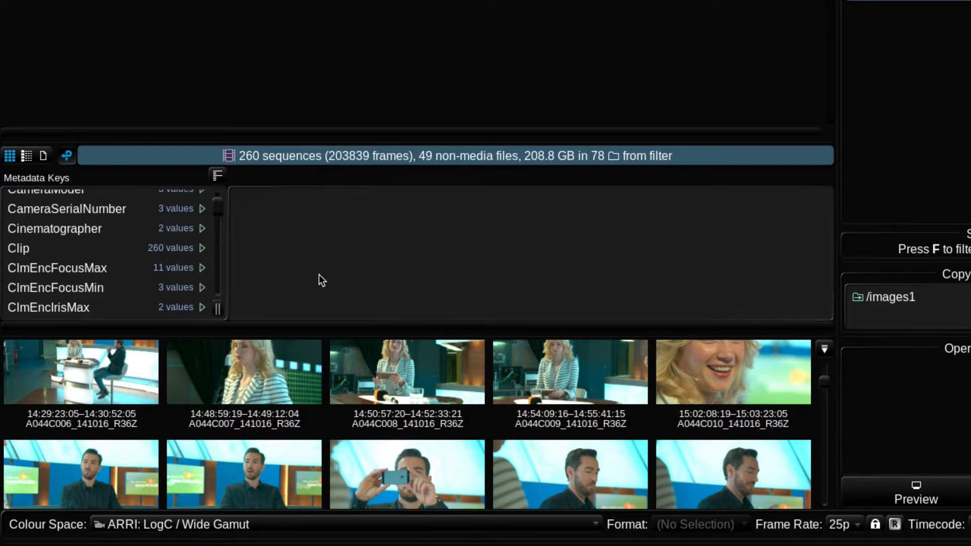
scroll(99, 223, down, 4)
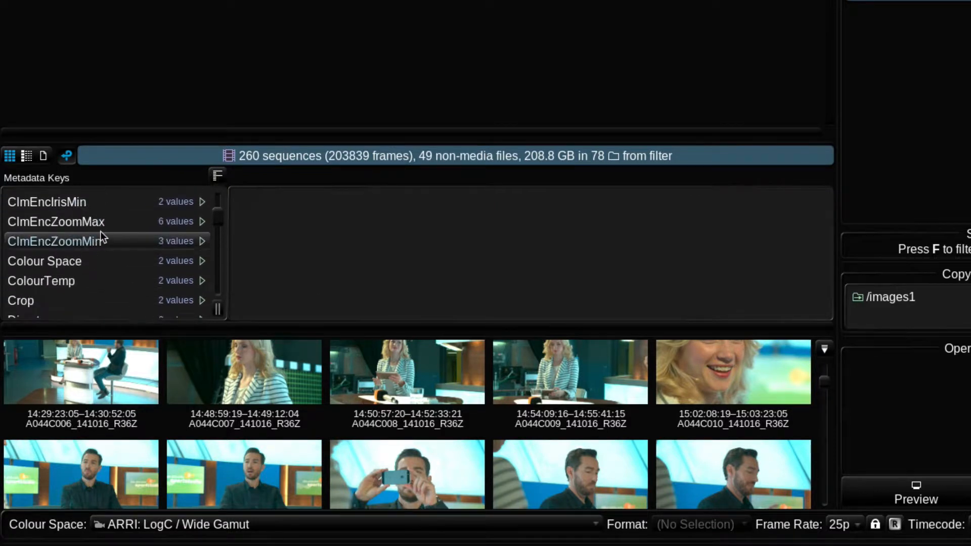
scroll(100, 236, down, 10)
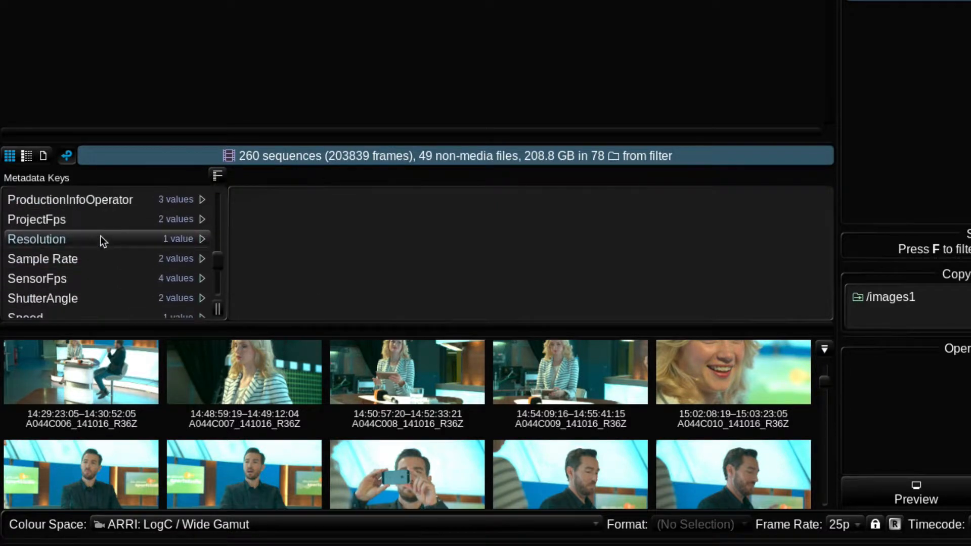
scroll(100, 236, up, 10)
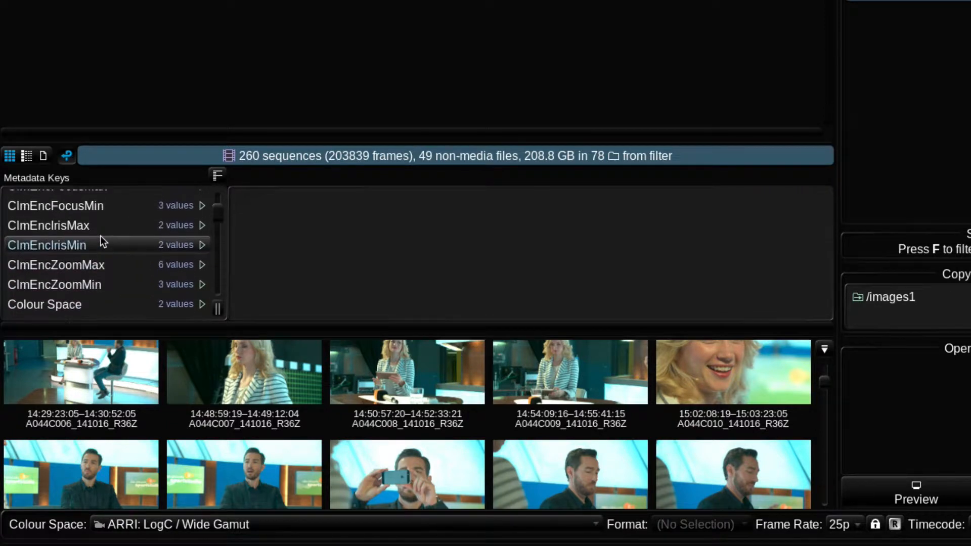
scroll(101, 236, up, 4)
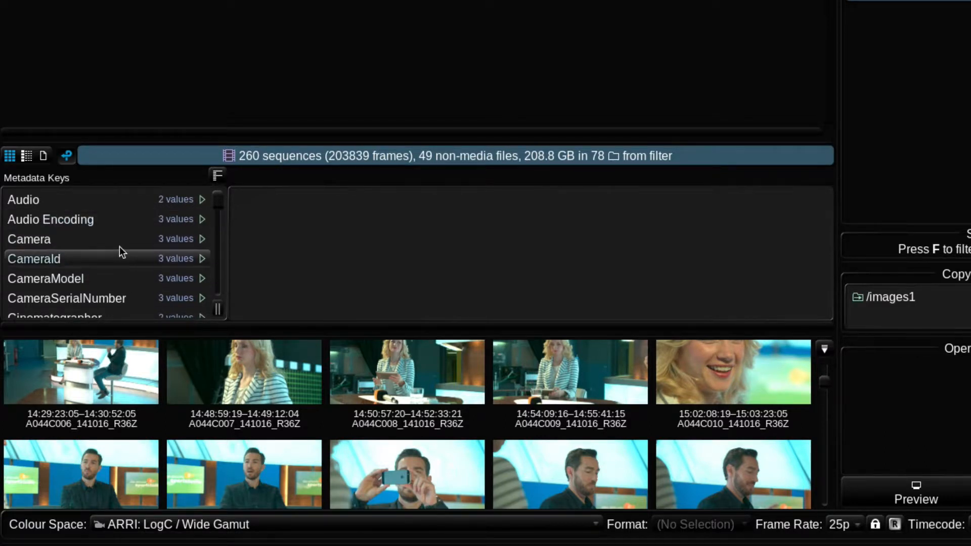
scroll(115, 298, down, 6)
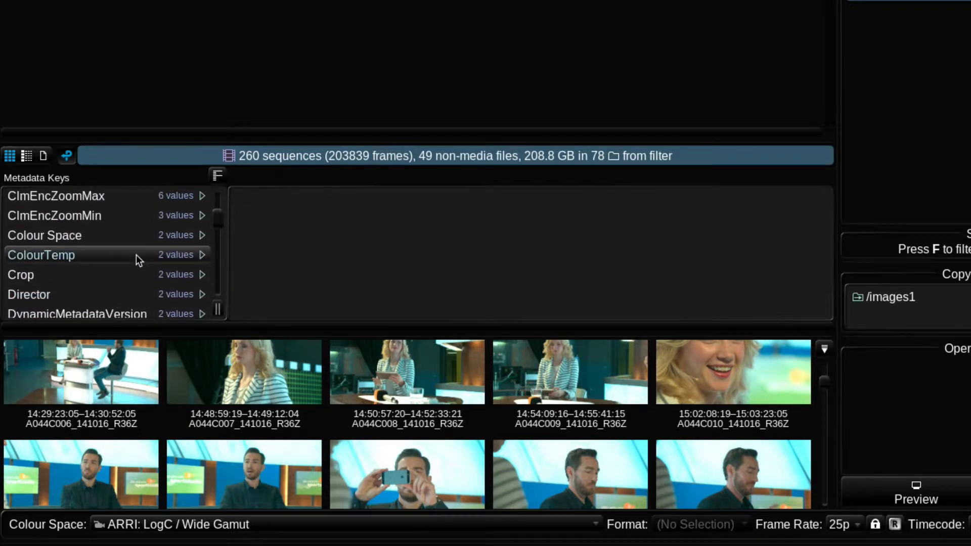
scroll(135, 255, down, 10)
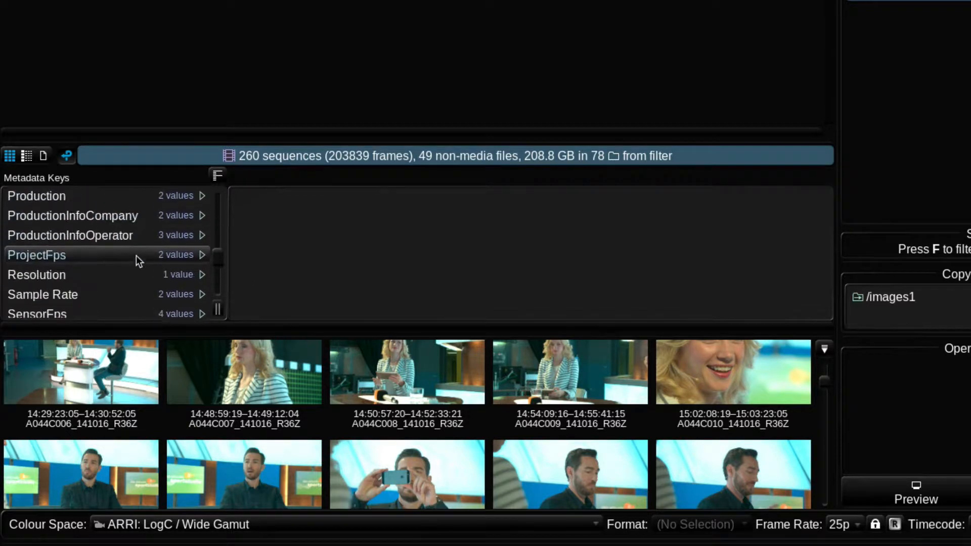
scroll(135, 256, down, 6)
scroll(135, 256, up, 8)
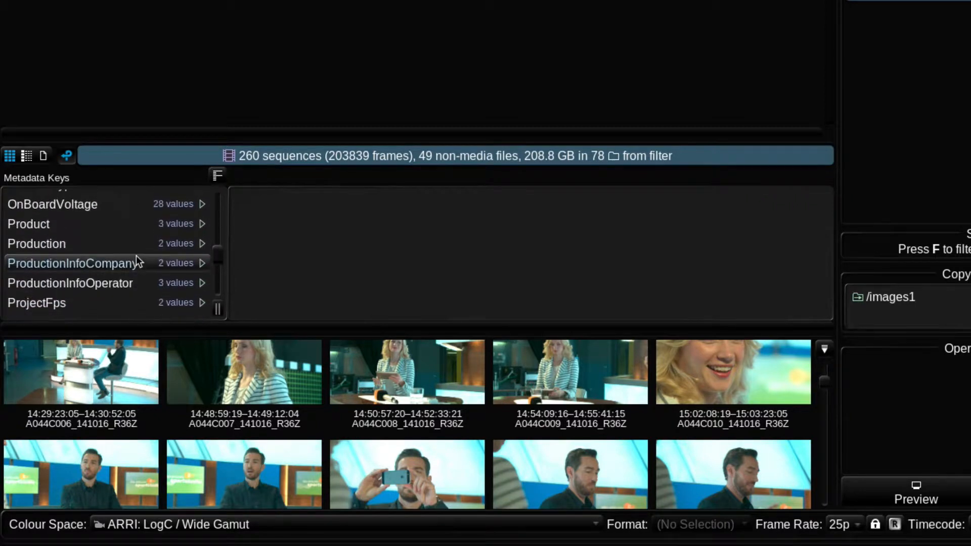
- Filter the metadata keys for encoding and show the values of the Encoding key
click(217, 175)
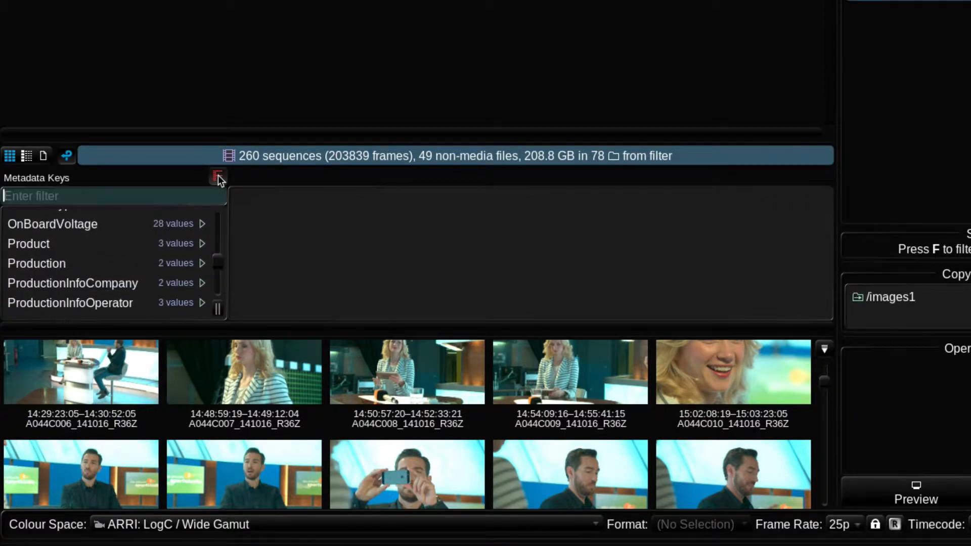
text(en)
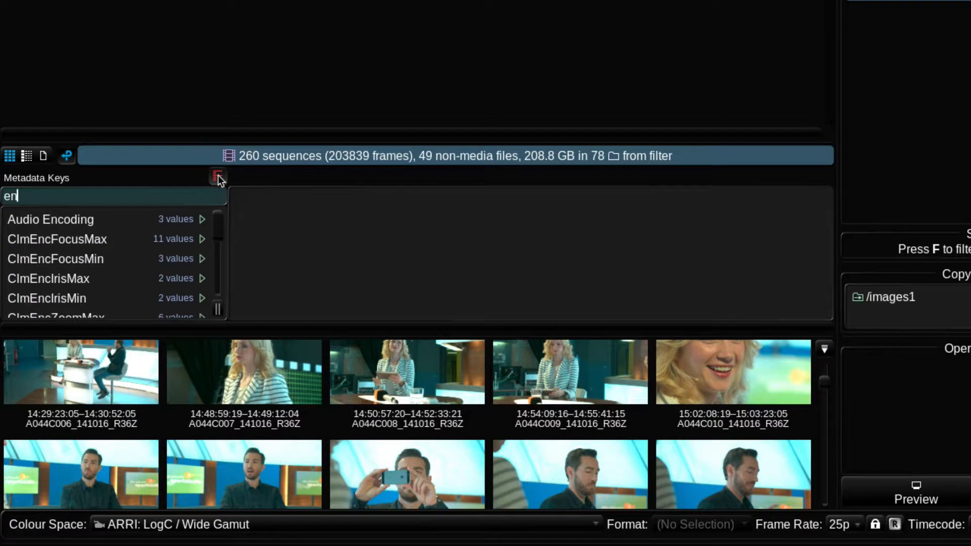
text(coding)
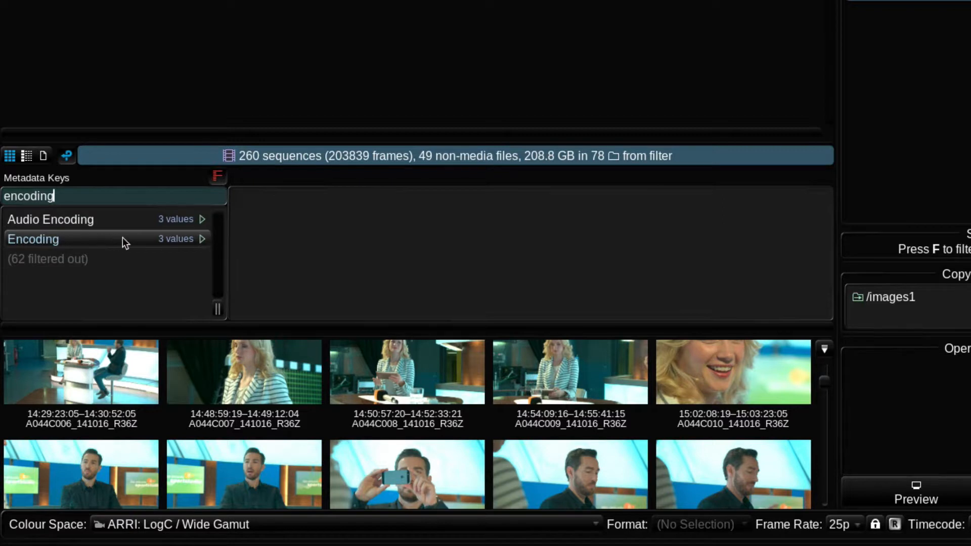
click(151, 242)
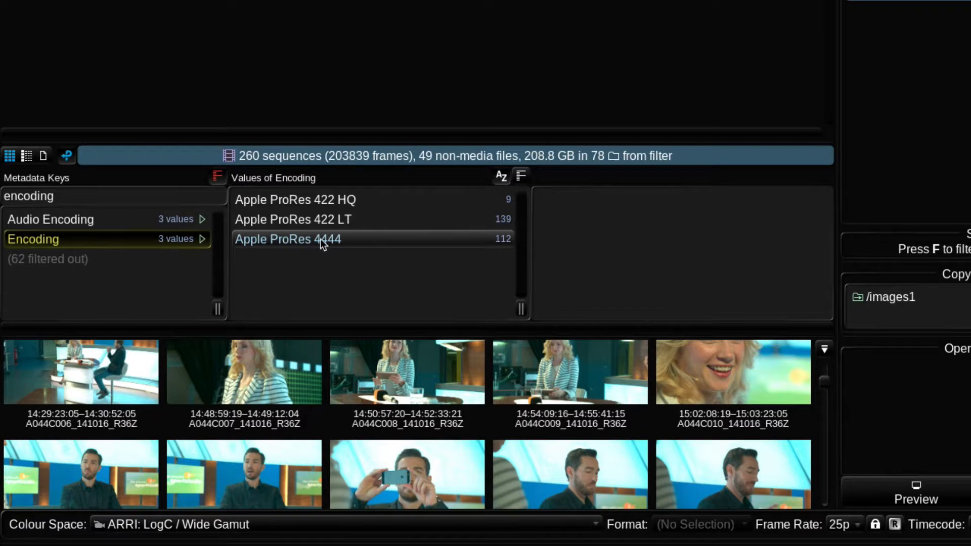
- Select the sequences with the Apple ProRes 4444 encoding value and filter the view down to them
click(373, 243)
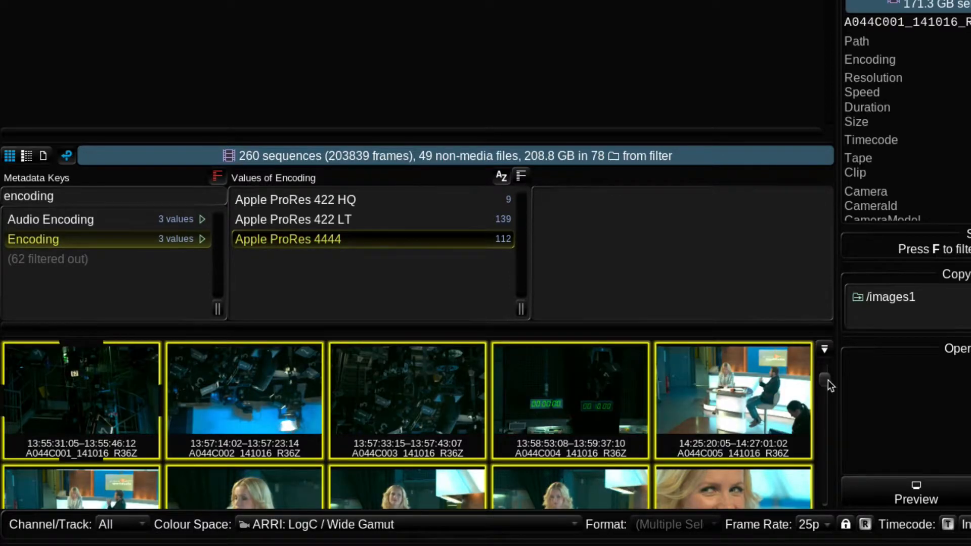
mouse_move(826, 381)
mouse_down()
mouse_move(824, 369)
mouse_move(825, 383)
mouse_up()
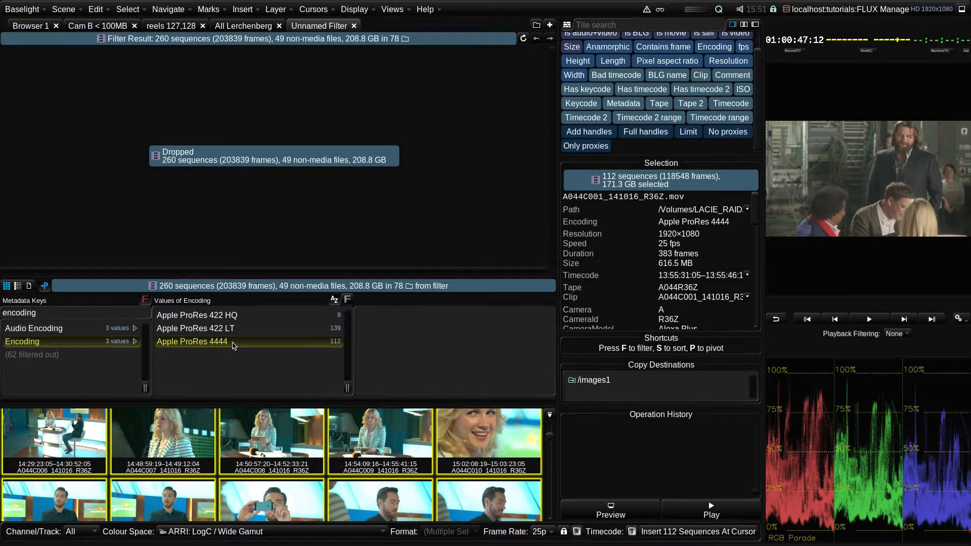
key(f)
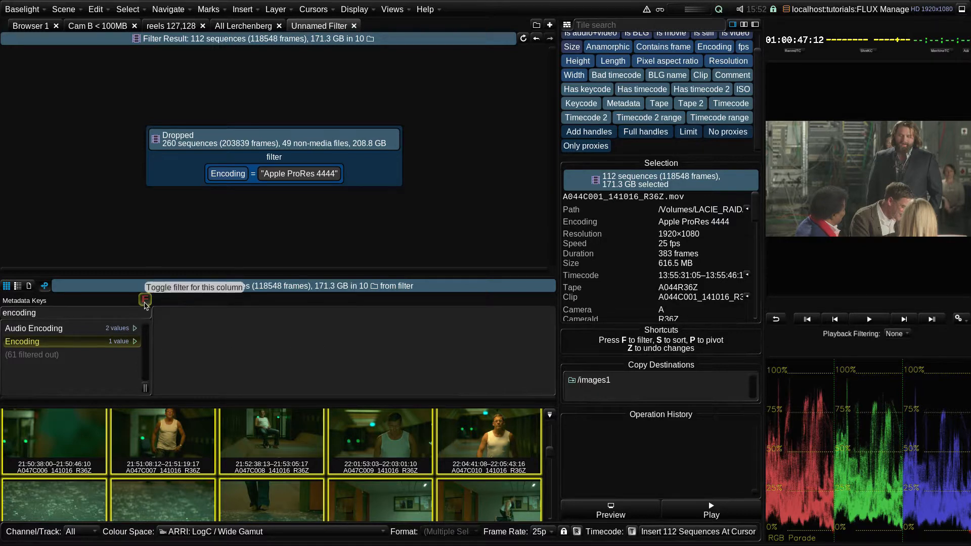
- Clear the metadata key filter, show the Camera key's values, and add Camera = A as a further filter condition
click(145, 299)
scroll(147, 321, up, 3)
scroll(147, 322, up, 3)
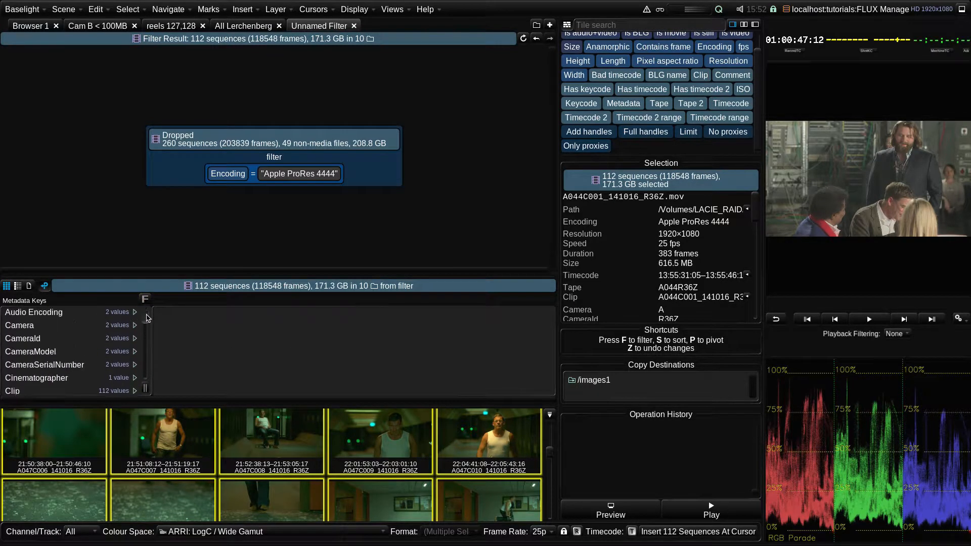
click(104, 335)
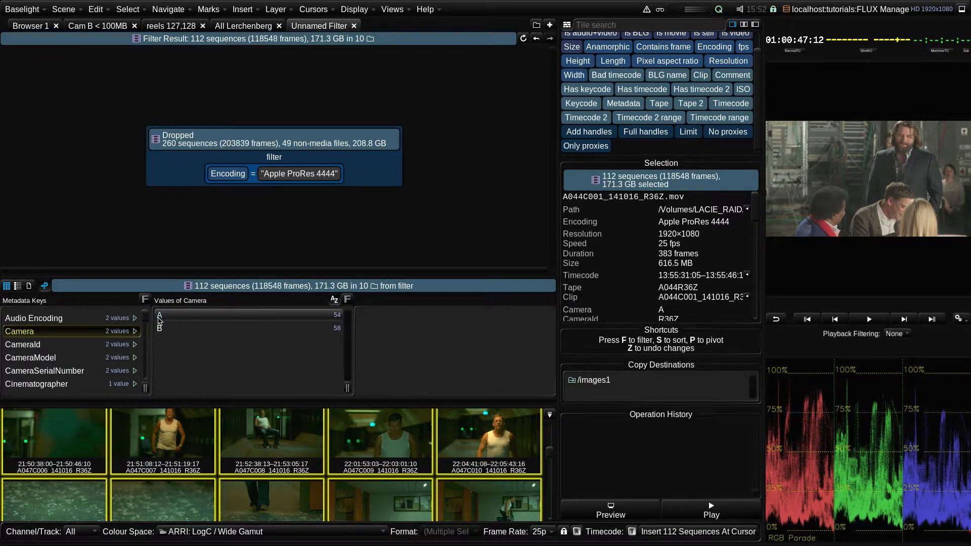
drag(160, 319, 364, 164)
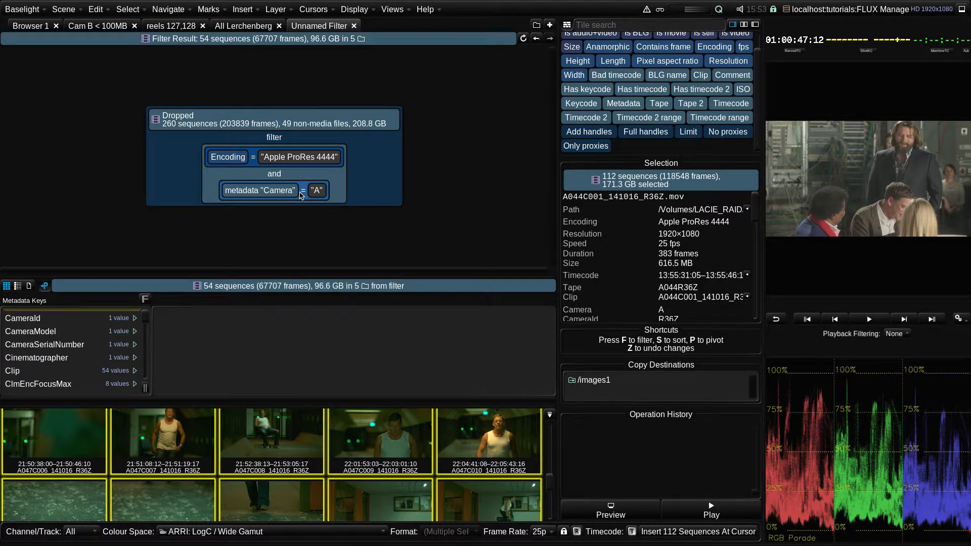
- Select the last clip, A048C009, and add its Tape value A048R36Z as a third filter condition
scroll(552, 481, up, 1)
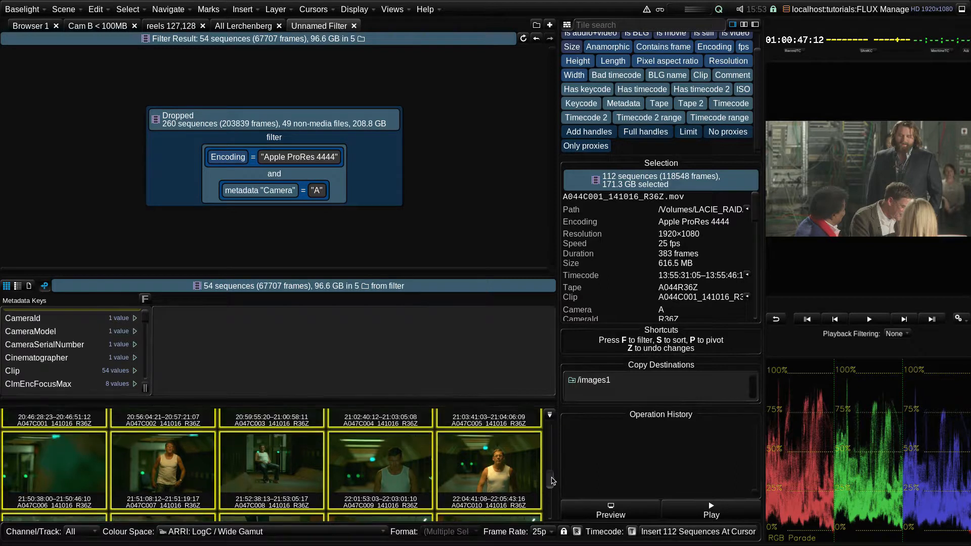
drag(552, 481, 551, 511)
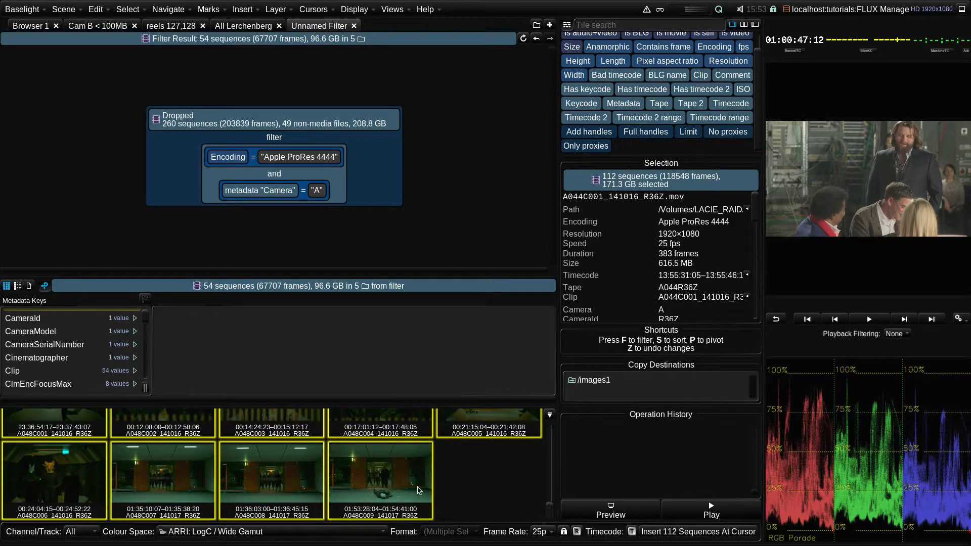
shift+click(418, 487)
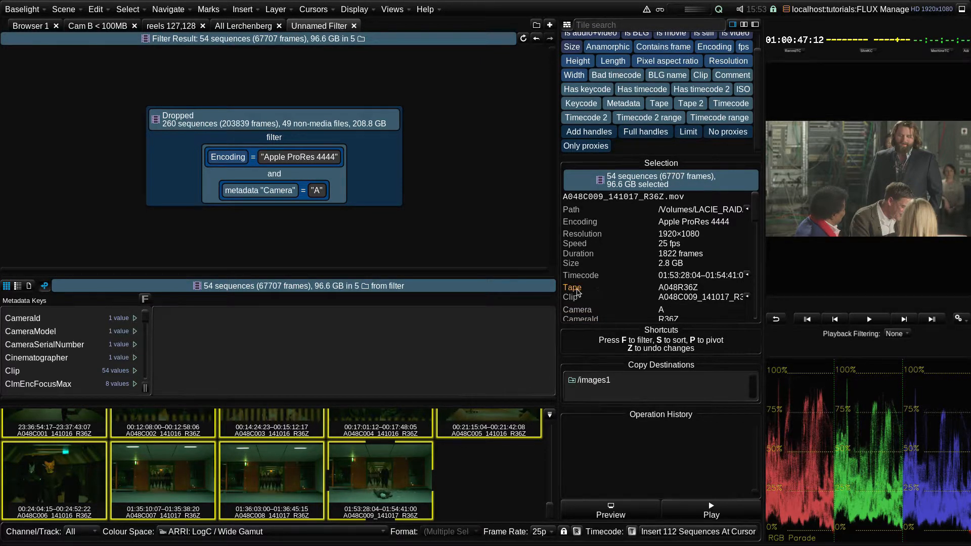
drag(577, 293, 367, 153)
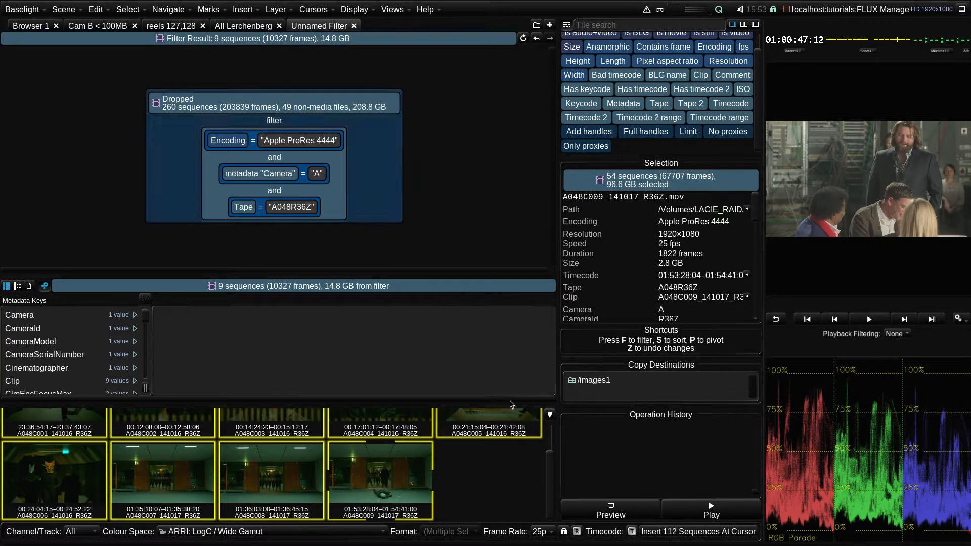
- Scroll the filtered thumbnails back to the top and close the metadata pivot panel
scroll(551, 443, up, 2)
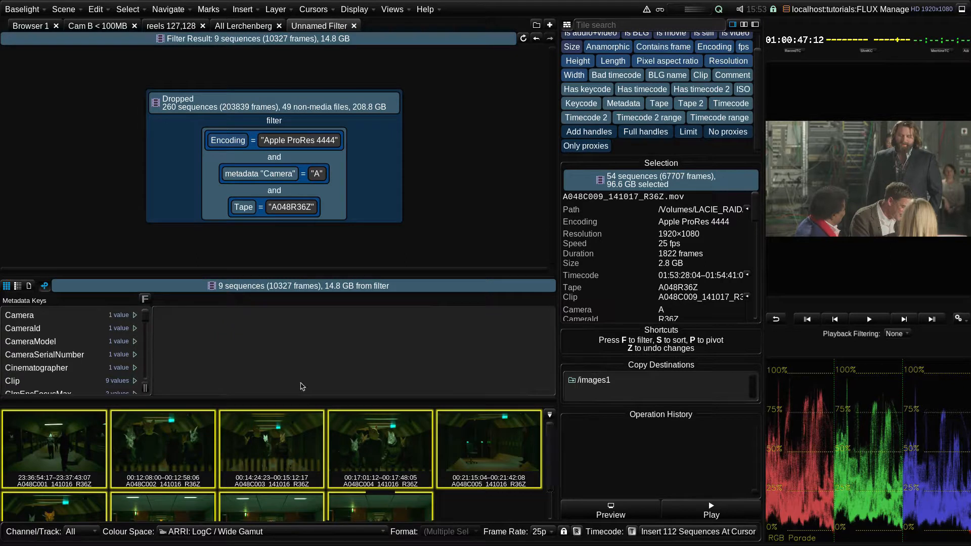
click(44, 286)
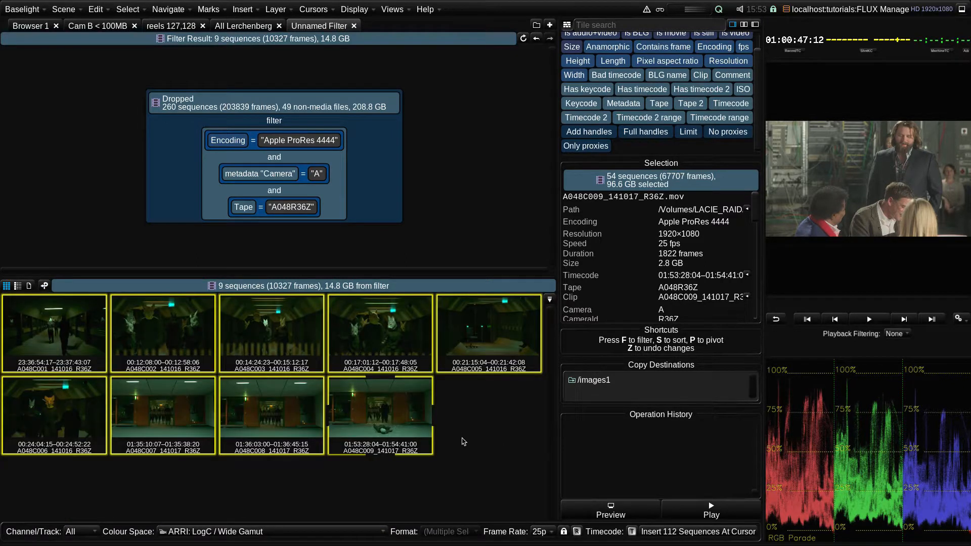
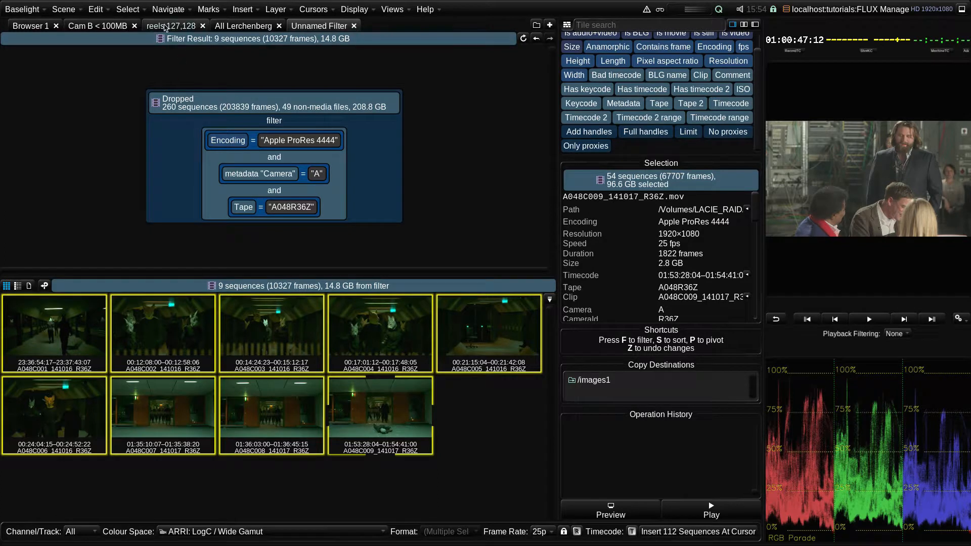
- Replace the source of the reels 127,128 filter with the combined two-location results from the All Lerchenberg tab
click(178, 29)
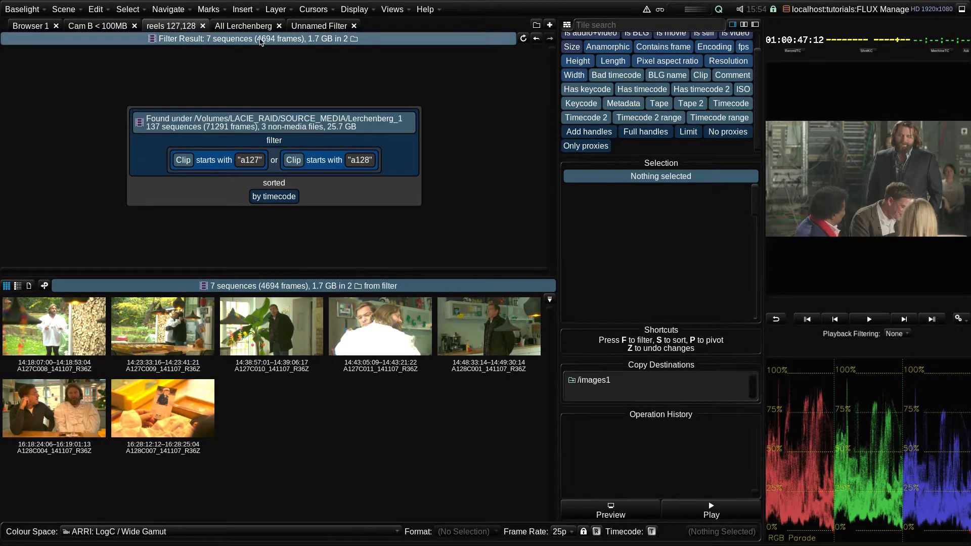
click(239, 26)
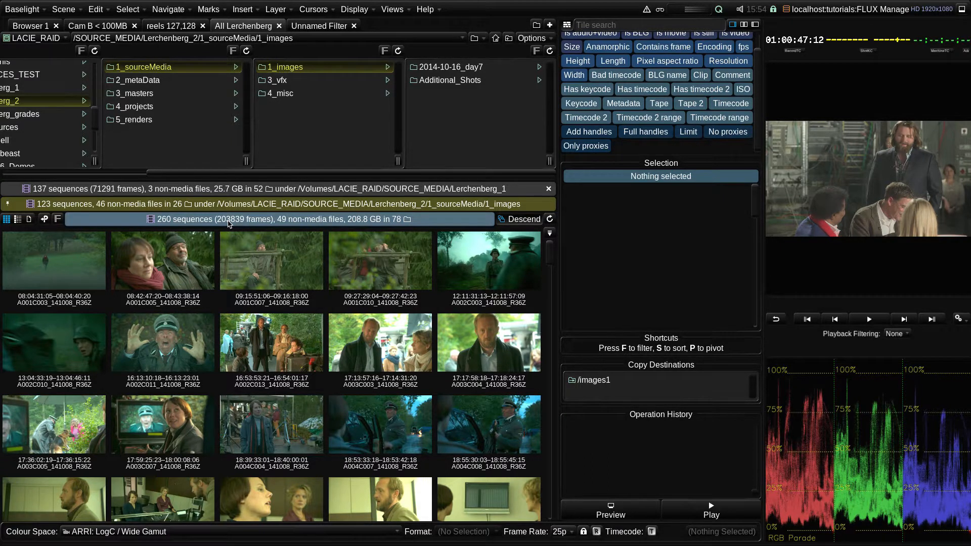
drag(228, 223, 196, 54)
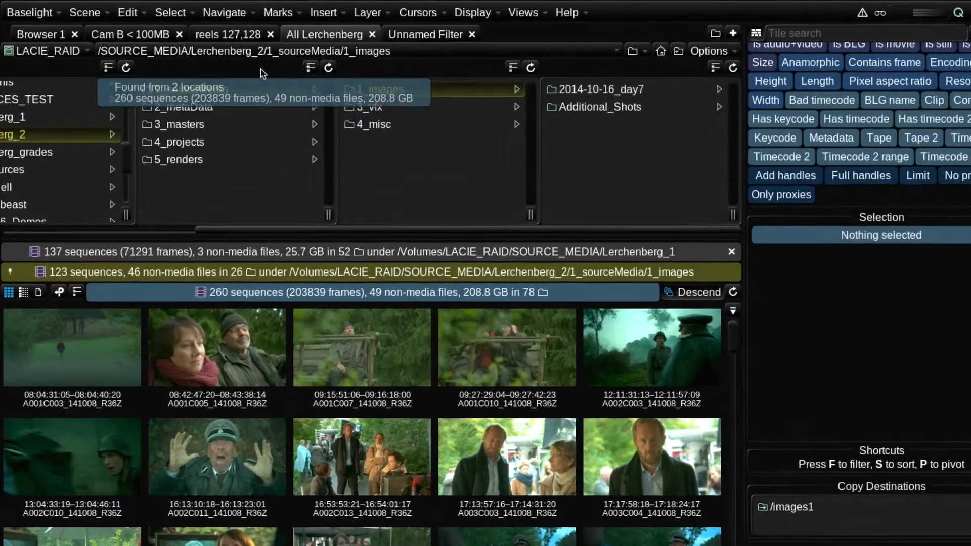
drag(263, 74, 270, 183)
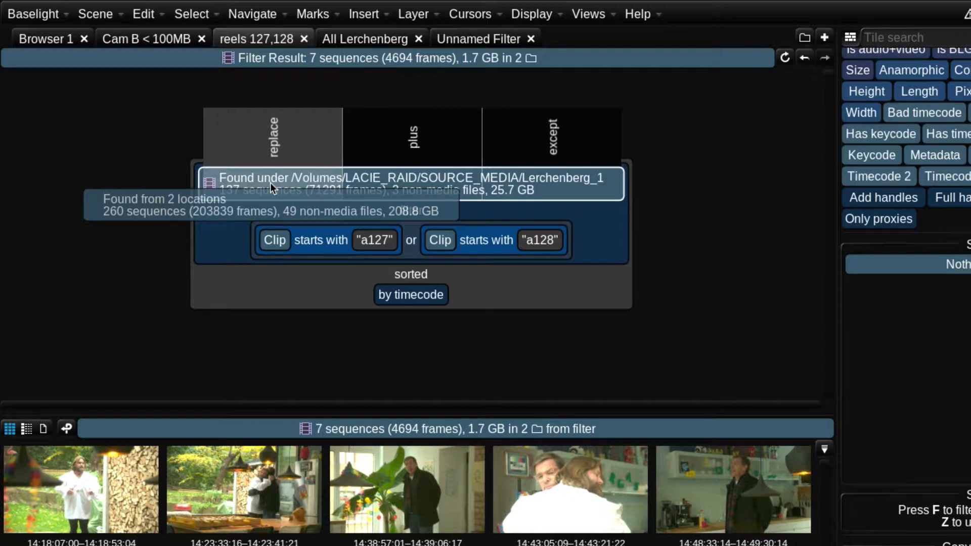
drag(270, 183, 270, 184)
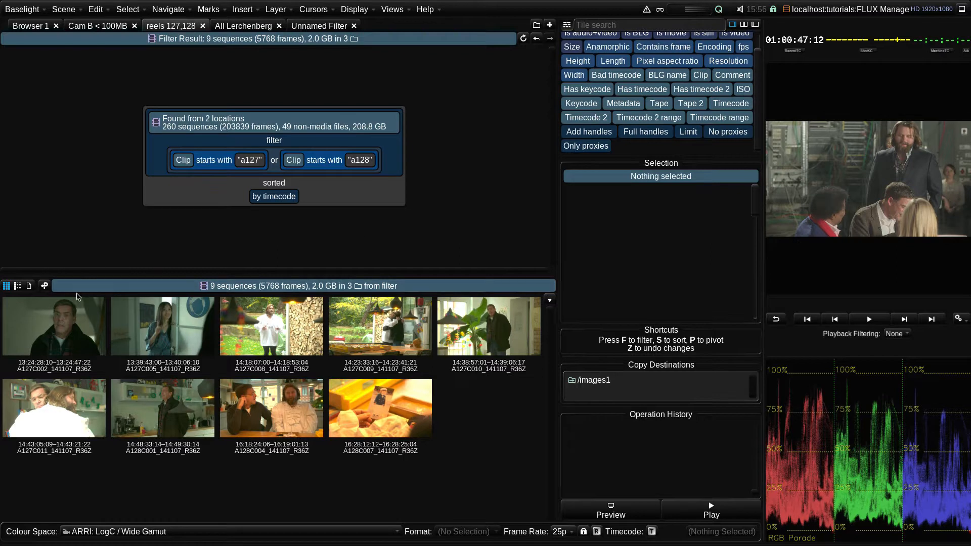
- Open the metadata pivot panel, inspect the A127C009 clip's metadata, and close the panel again
click(44, 286)
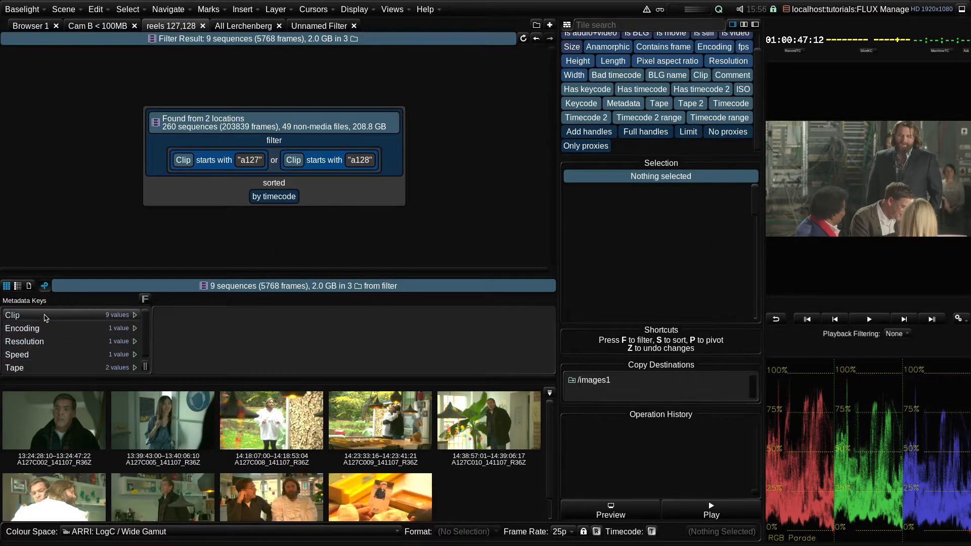
click(378, 435)
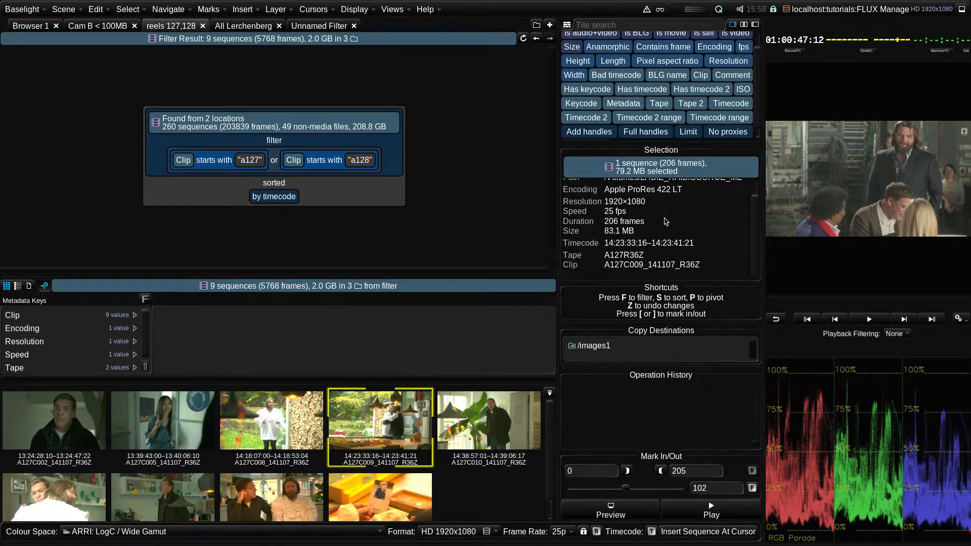
scroll(668, 202, down, 1)
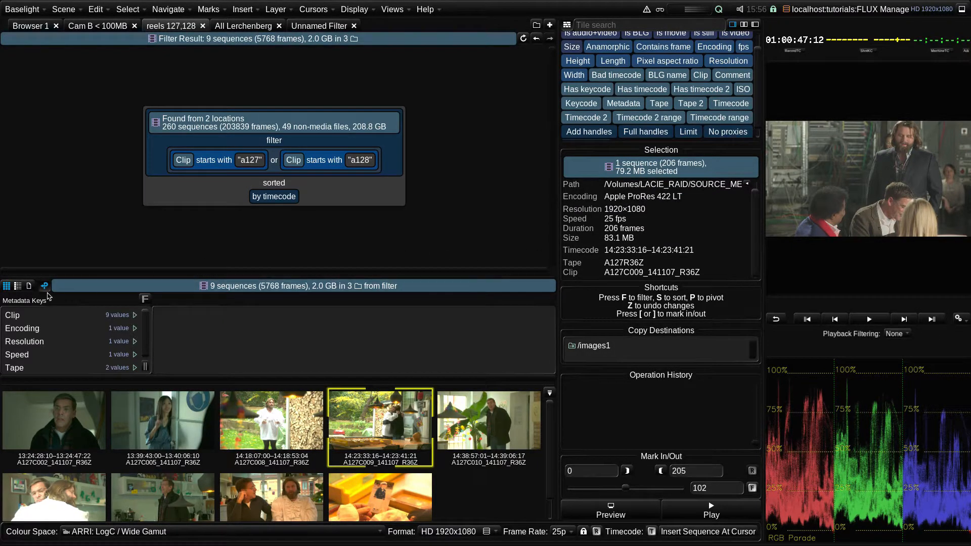
click(44, 286)
- Select all nine filtered sequences and open a second browser panel beside the filter view
click(81, 330)
key(ctrl+a)
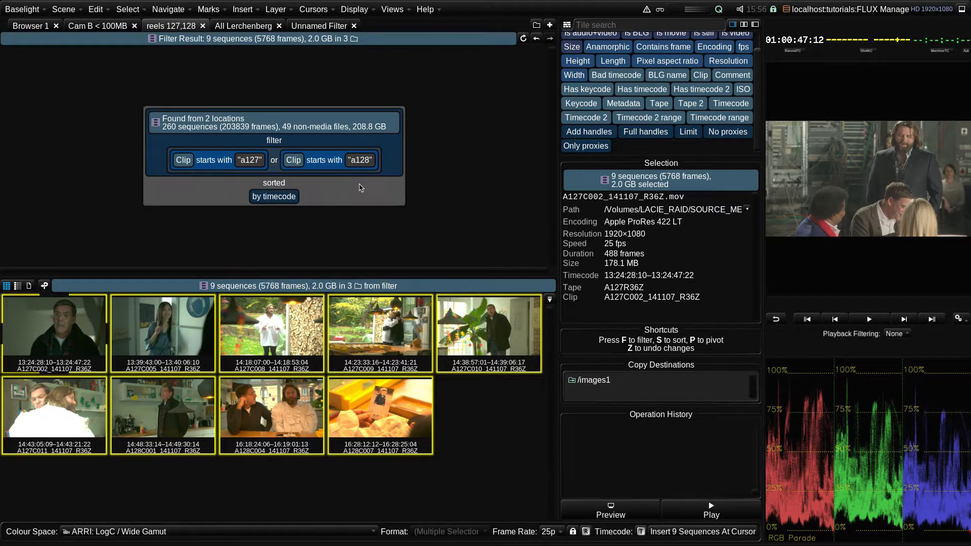
click(744, 25)
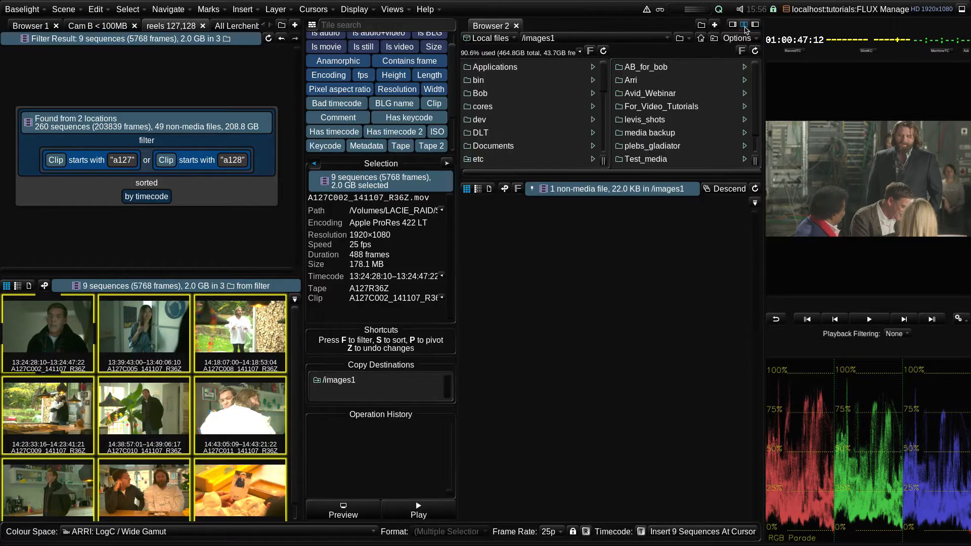
drag(763, 127, 969, 133)
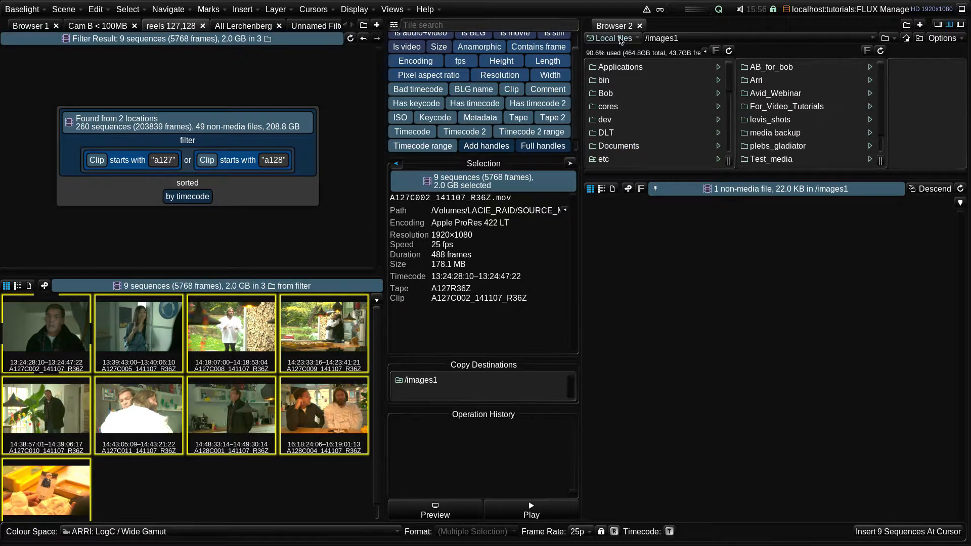
- In the second browser, switch to the FilmLight 01 volume, create a folder named backups, and open it
click(621, 39)
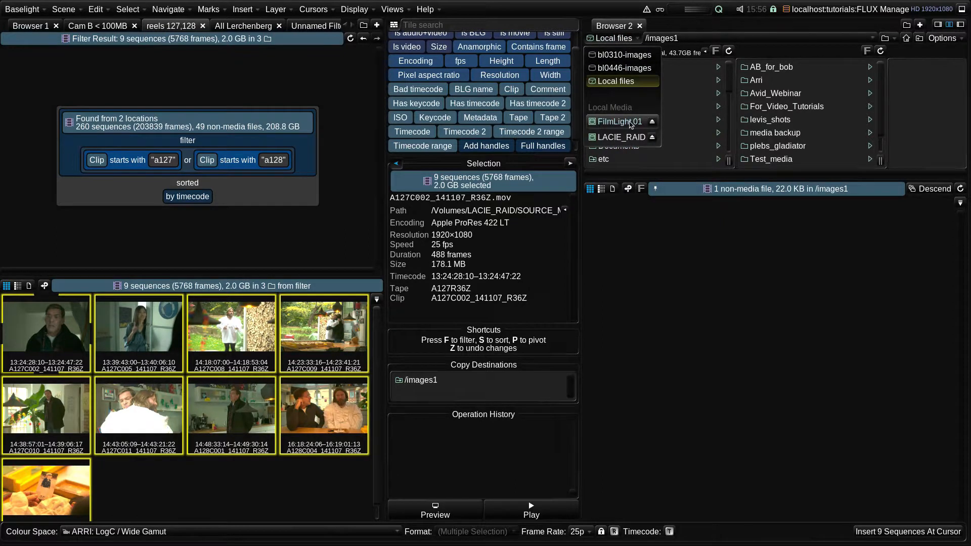
click(620, 122)
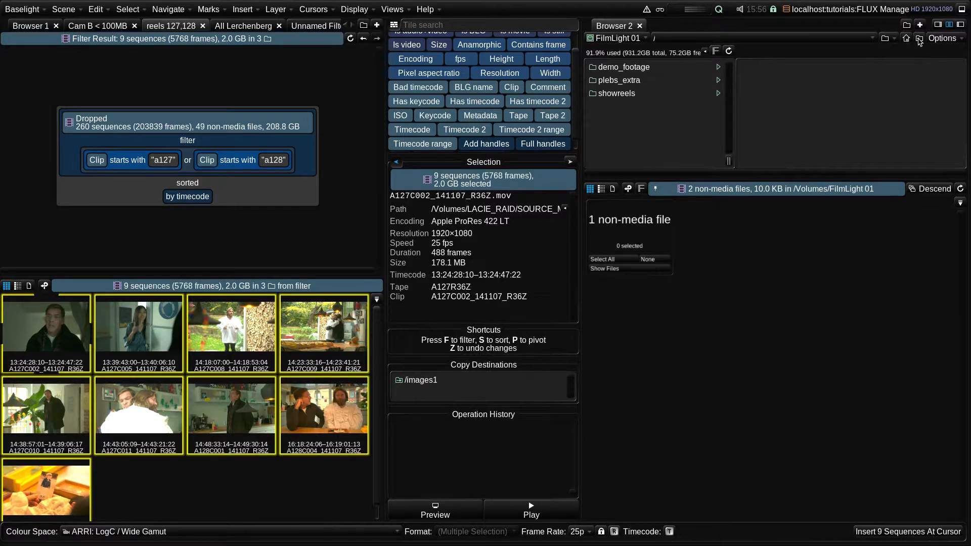
click(920, 39)
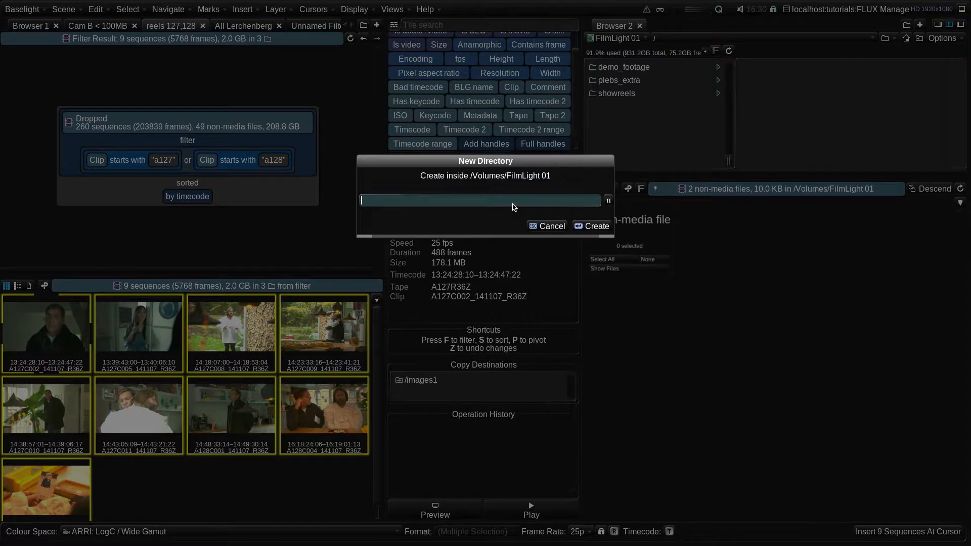
text(backups)
key(Return)
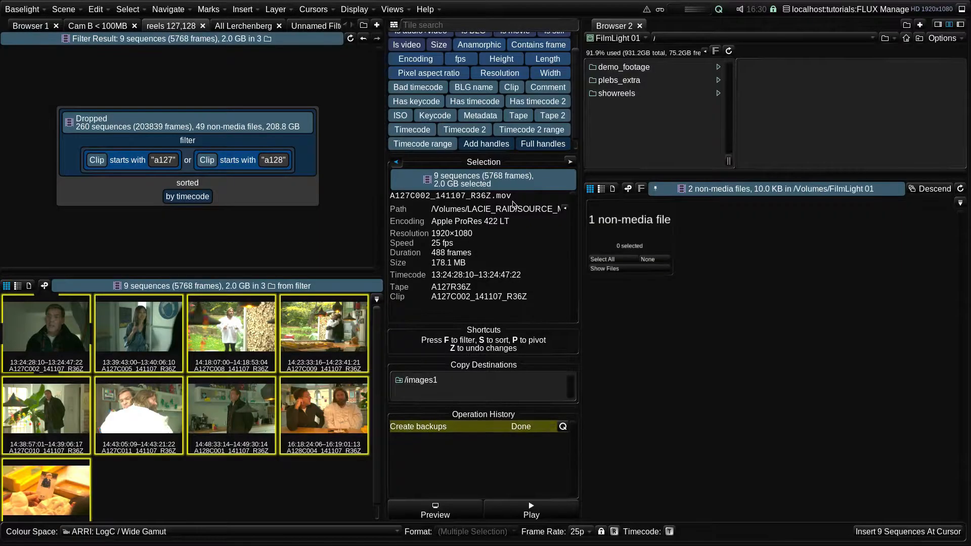
click(628, 72)
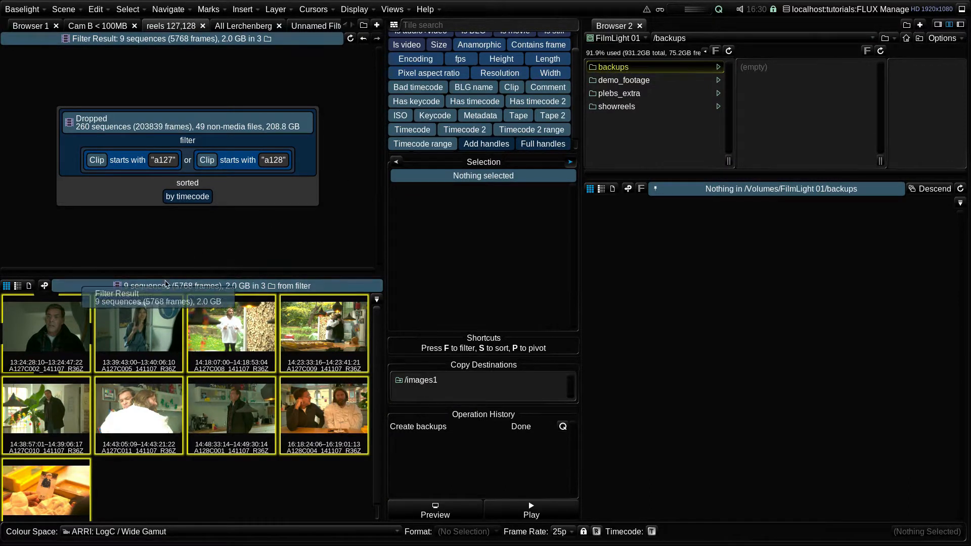
- Drop the filter result onto the backups folder and set the copy trim to 7 directories
drag(165, 284, 788, 92)
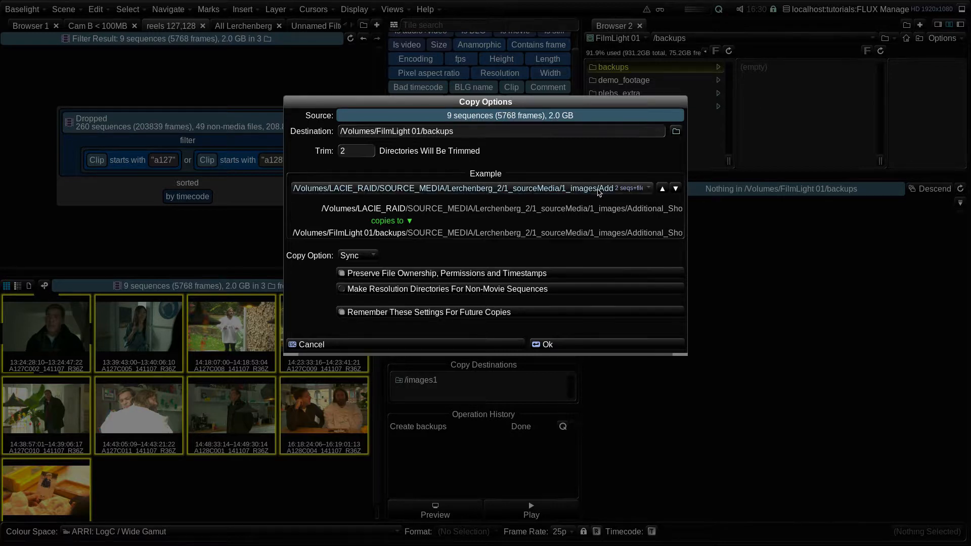
drag(684, 355, 864, 375)
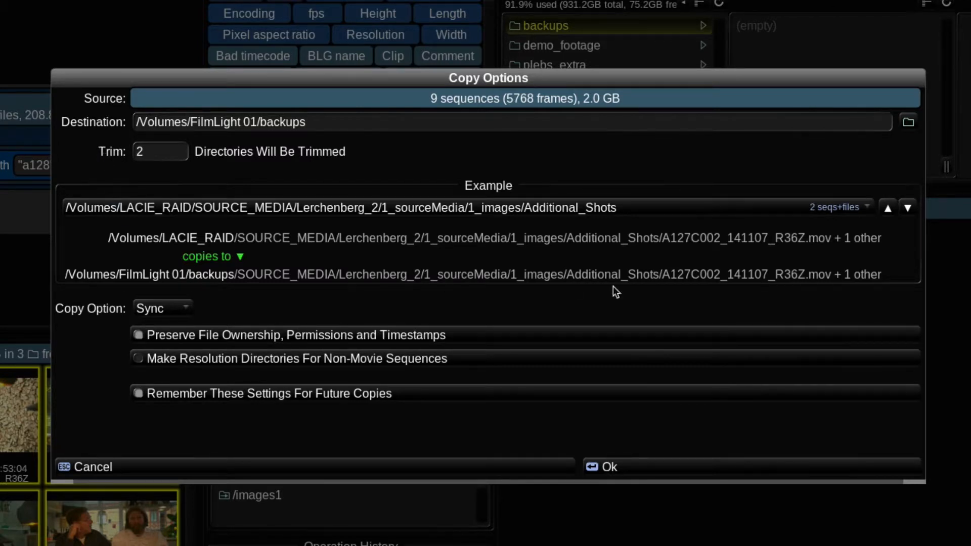
click(150, 152)
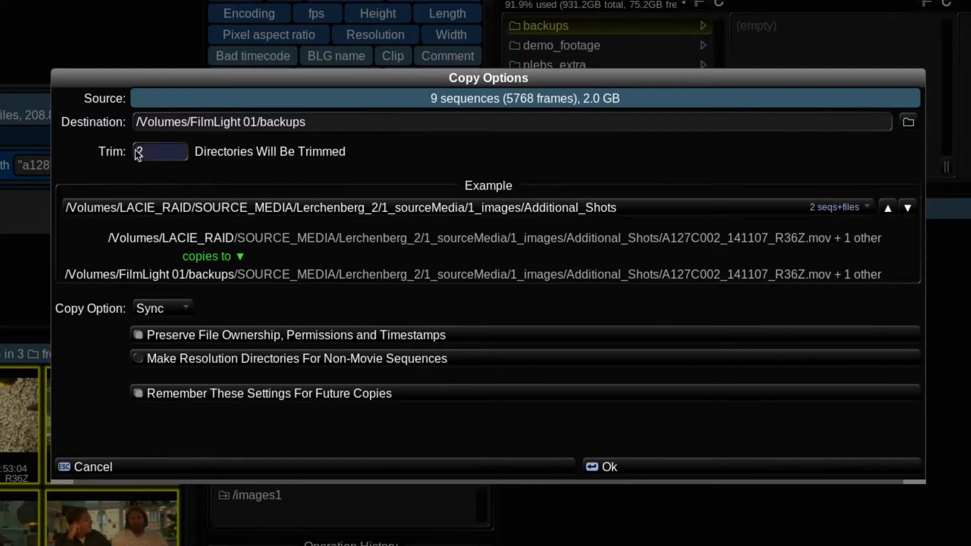
double_click(135, 149)
key(Return)
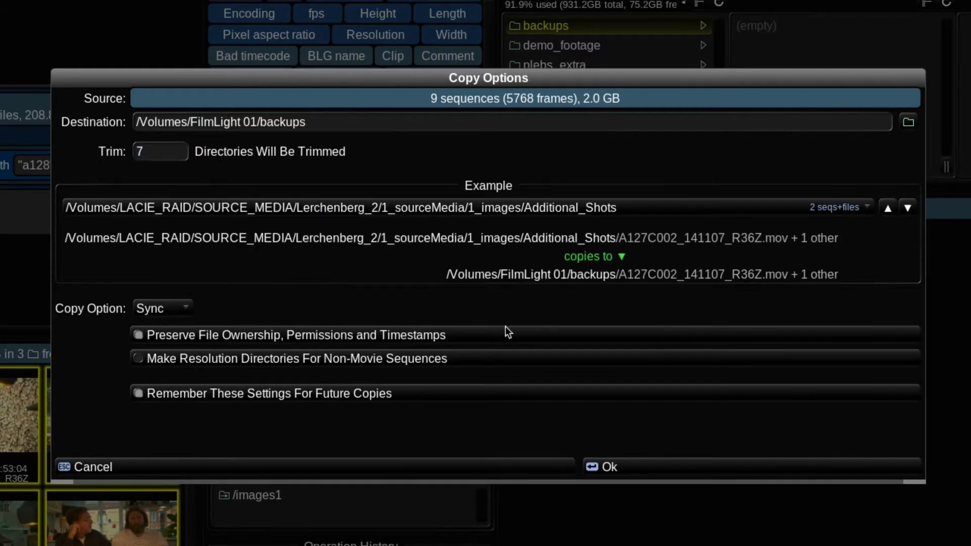
- Choose Sync as the copy option and start copying the nine sequences to backups
click(177, 308)
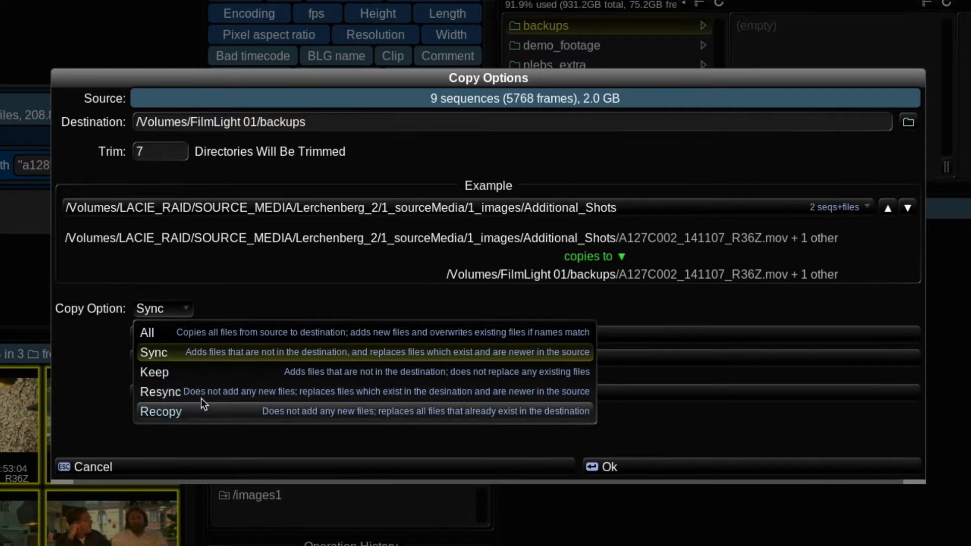
click(169, 309)
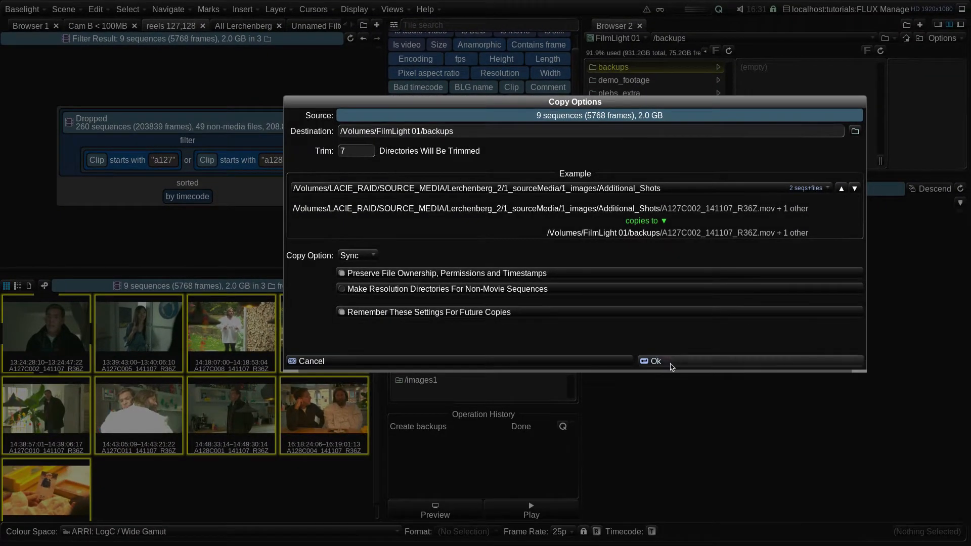
click(656, 361)
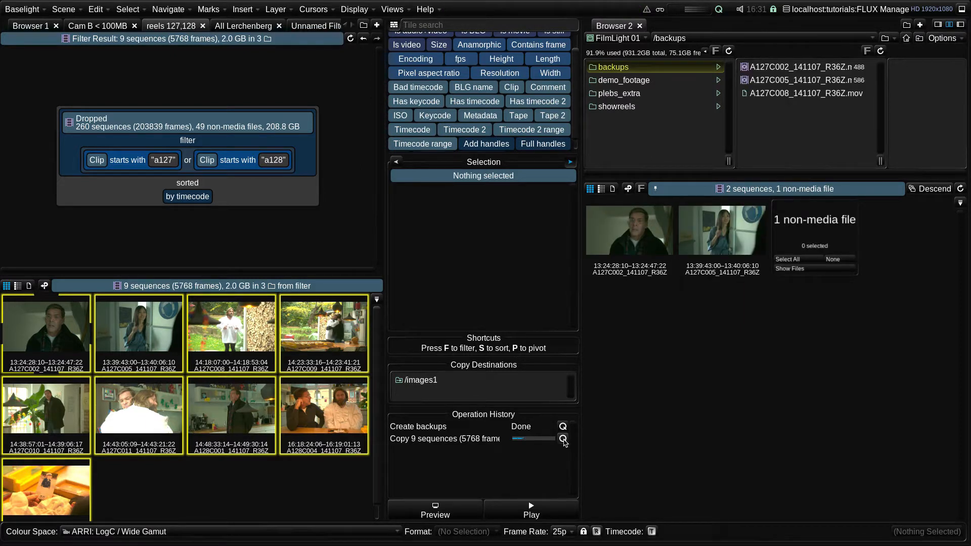
- Open the running copy operation in the Queue Monitor to check its progress, then close it
click(563, 438)
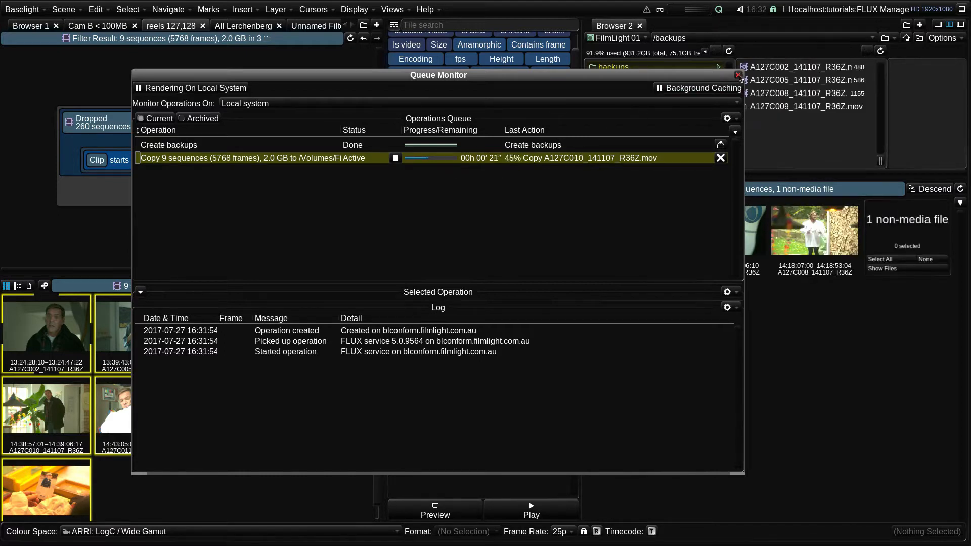
click(739, 76)
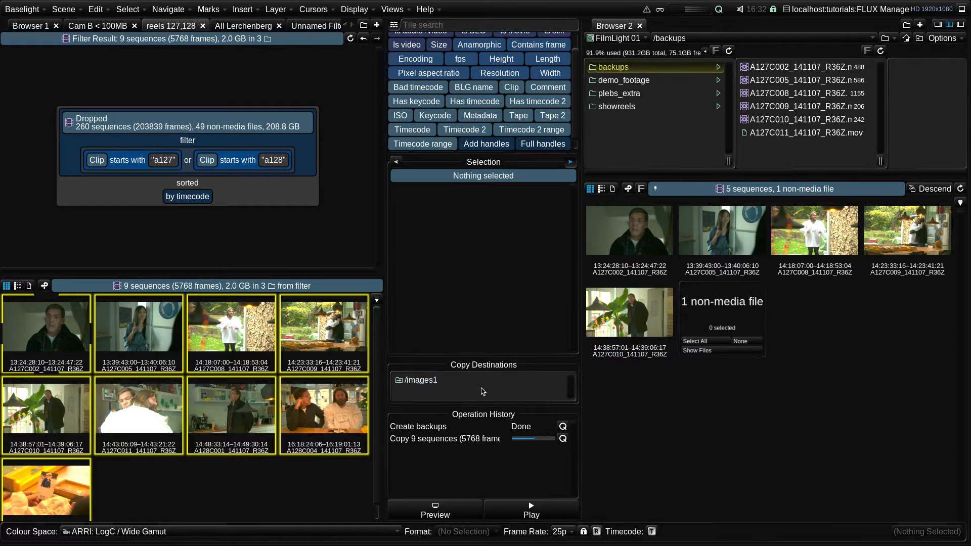
- Enlarge the Copy Destinations area and add the backups folder as a copy destination
drag(486, 356, 491, 310)
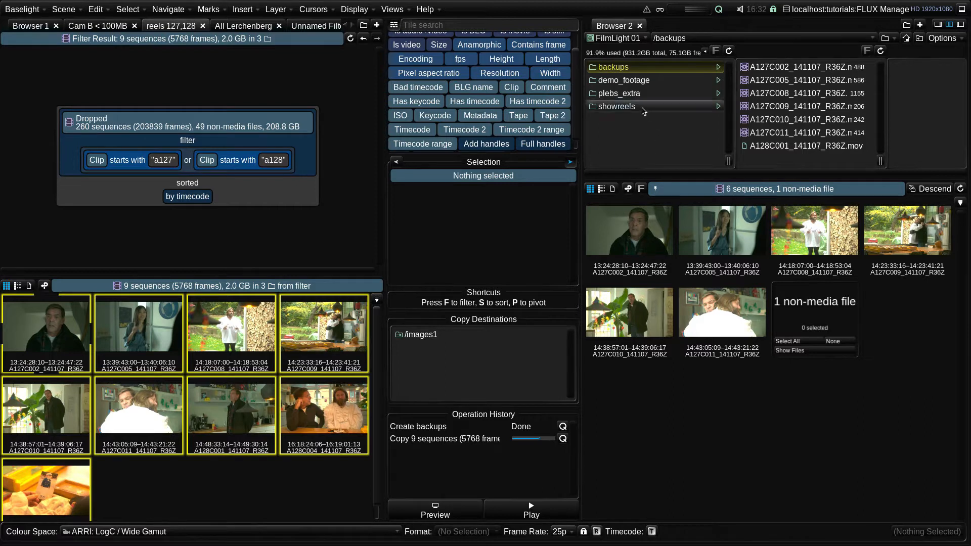
drag(618, 68, 461, 365)
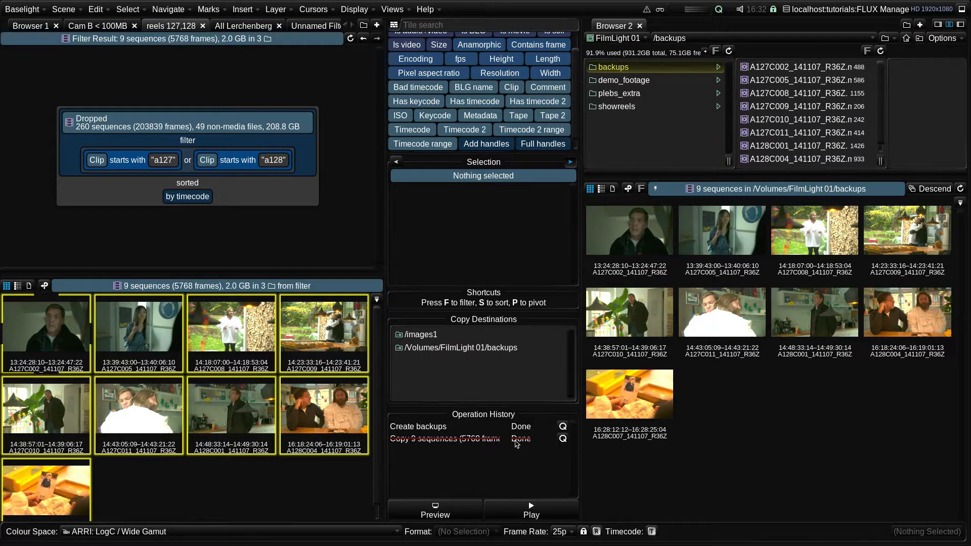
- Clear the finished copy and folder-creation entries from the operation history
click(516, 443)
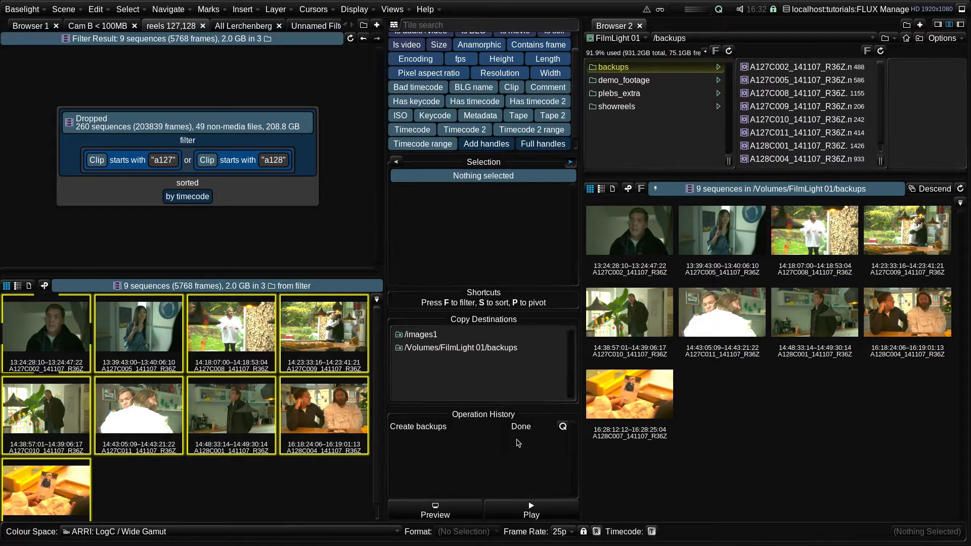
click(514, 427)
- Open the Queue Monitor from the rendering menu to review the completed copy, then close it
click(724, 10)
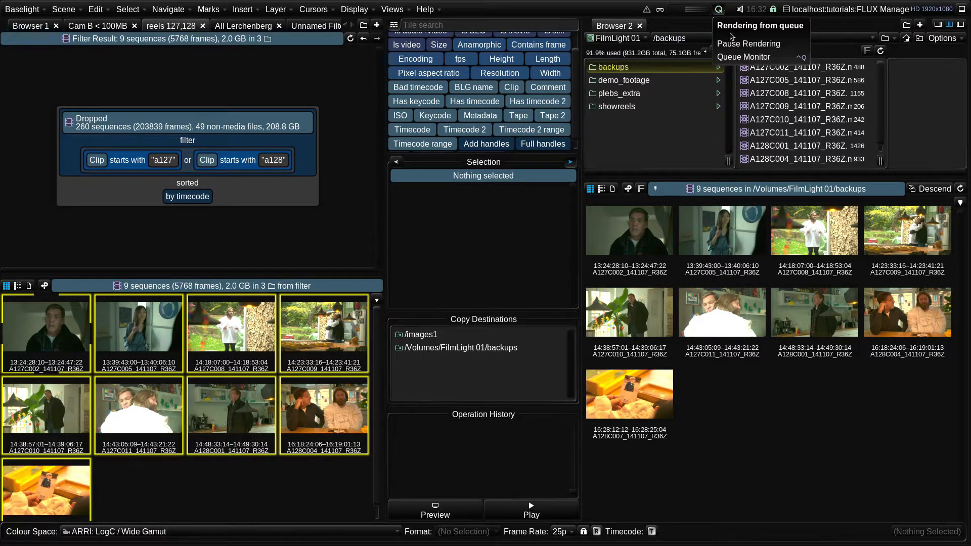
click(734, 57)
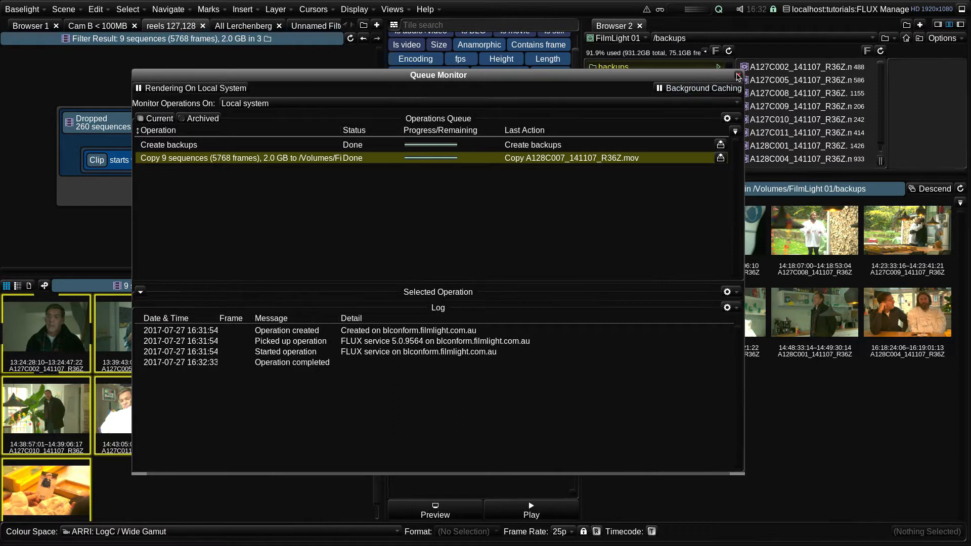
click(739, 76)
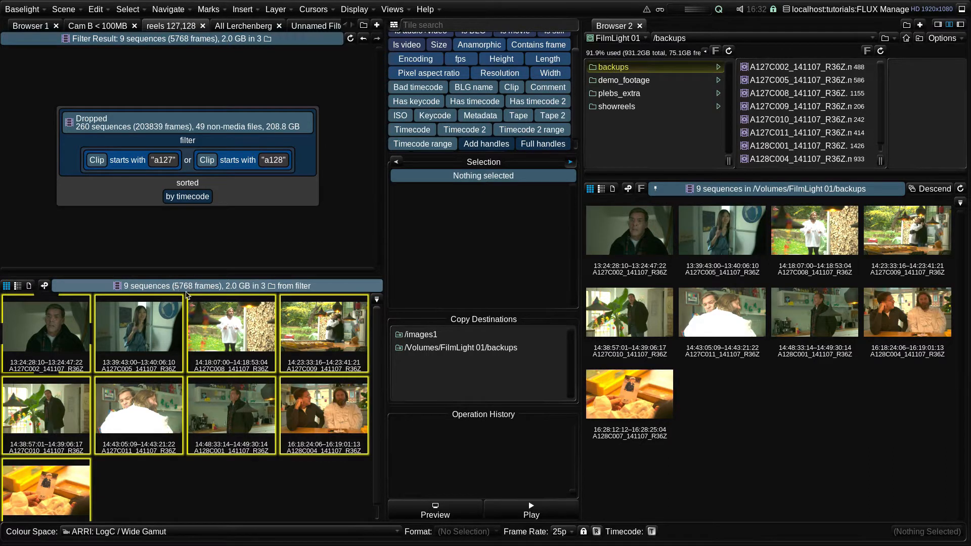
- Start erasing the nine filtered sequences from disk and cancel the erase
mouse_move(160, 289)
mouse_down()
mouse_move(299, 429)
mouse_move(347, 511)
mouse_move(338, 516)
mouse_up()
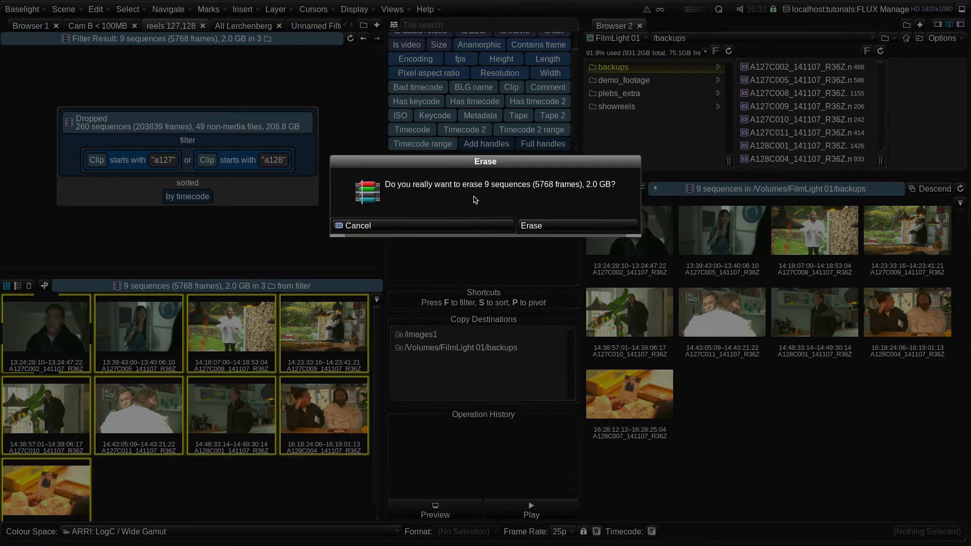
click(378, 230)
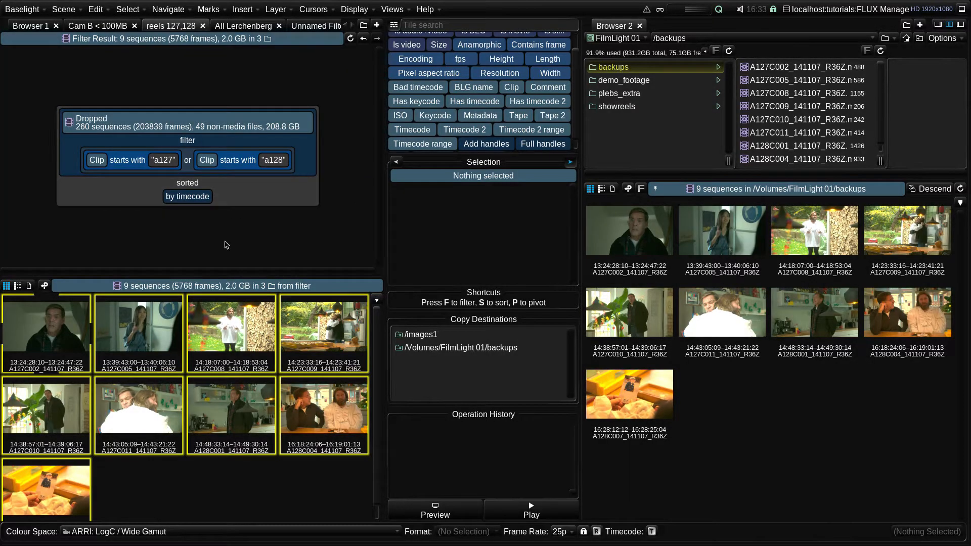
- Drag the filter result to reveal the available drop actions without performing any of them
drag(196, 289, 242, 515)
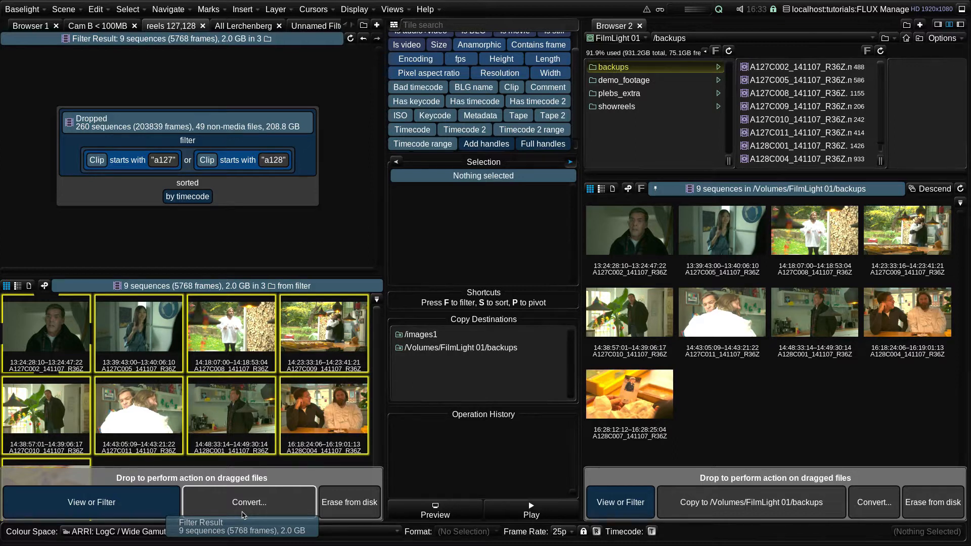
drag(242, 515, 242, 515)
drag(242, 515, 242, 515)
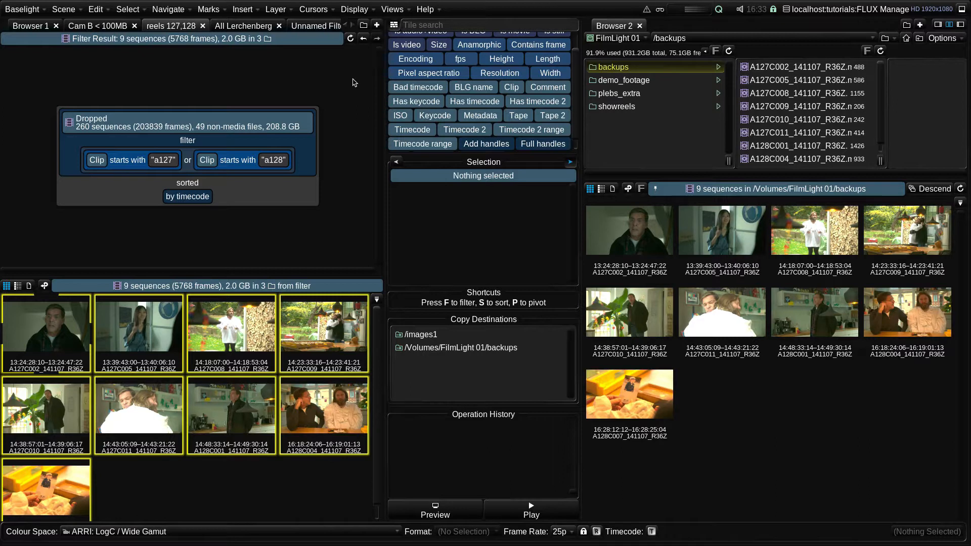
- Switch to the FLUXMan+JobMan workspace and open the tutorials job in Job Manager
click(394, 9)
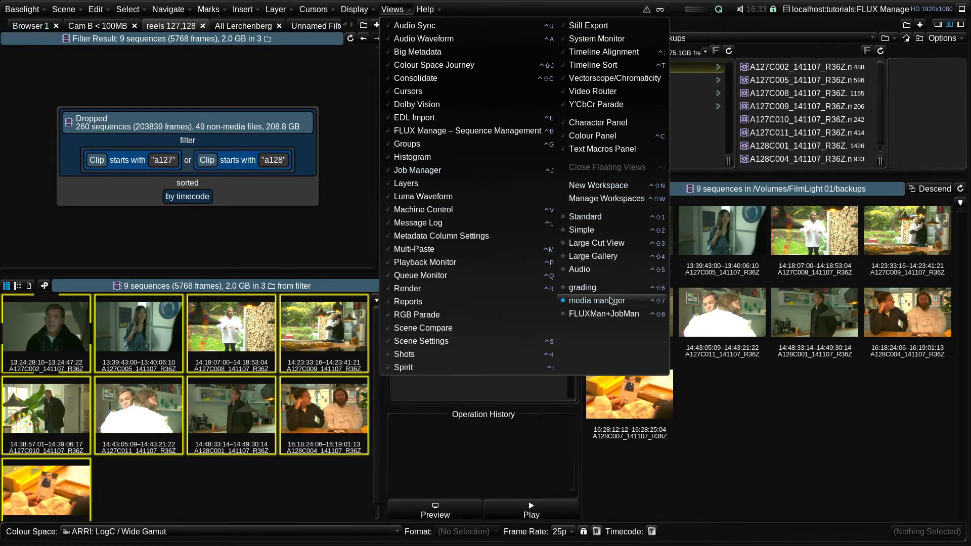
click(600, 315)
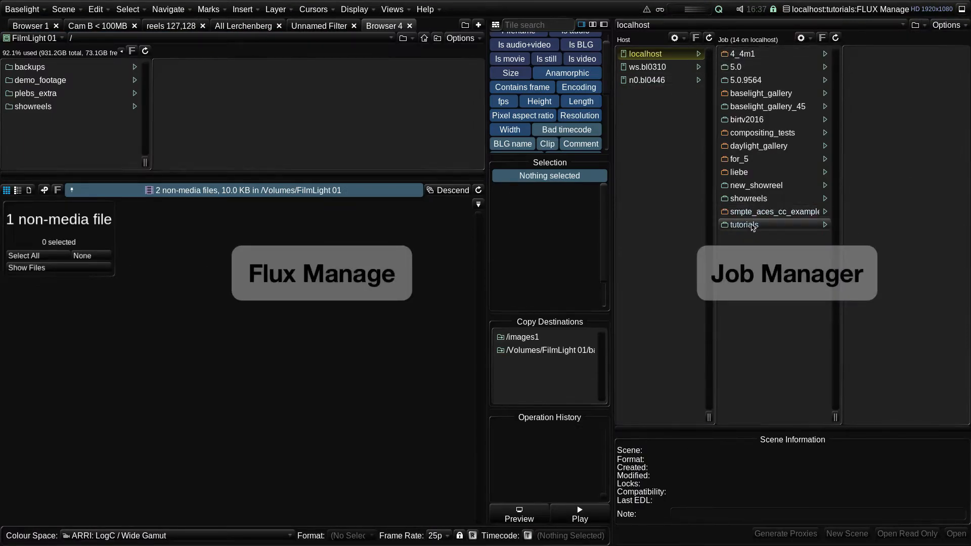
click(753, 227)
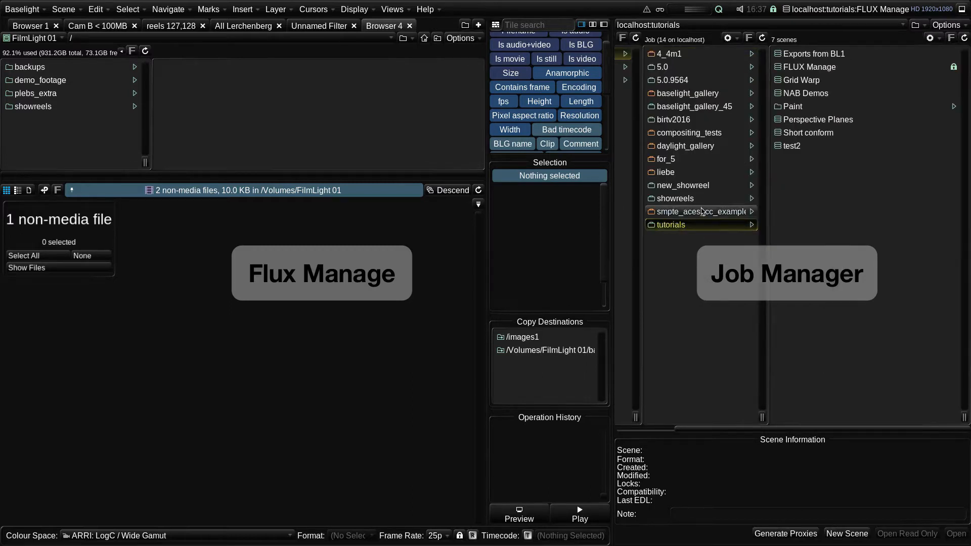
- Drag the showreels job's scenes into Flux Manage and drop them to view or filter
click(700, 201)
drag(679, 201, 270, 263)
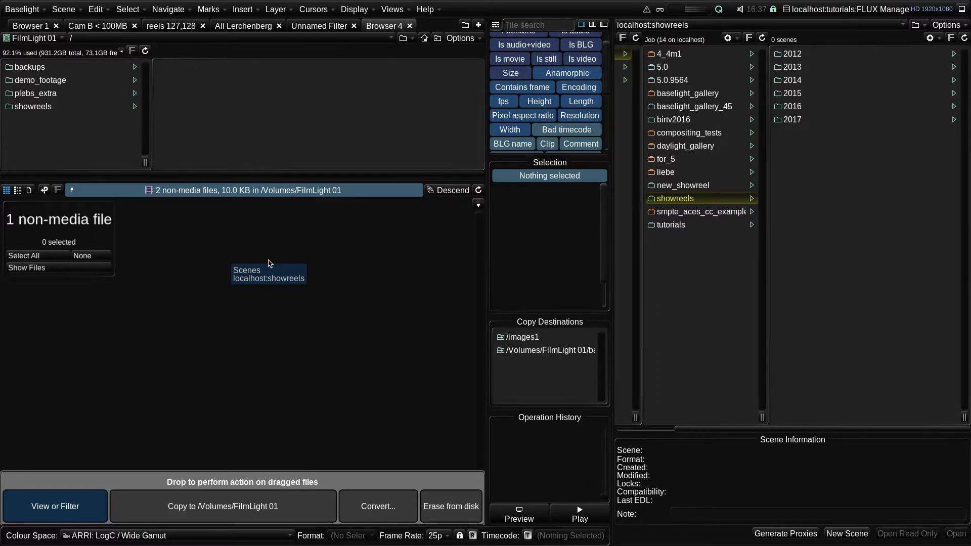
drag(268, 263, 150, 383)
drag(103, 428, 400, 398)
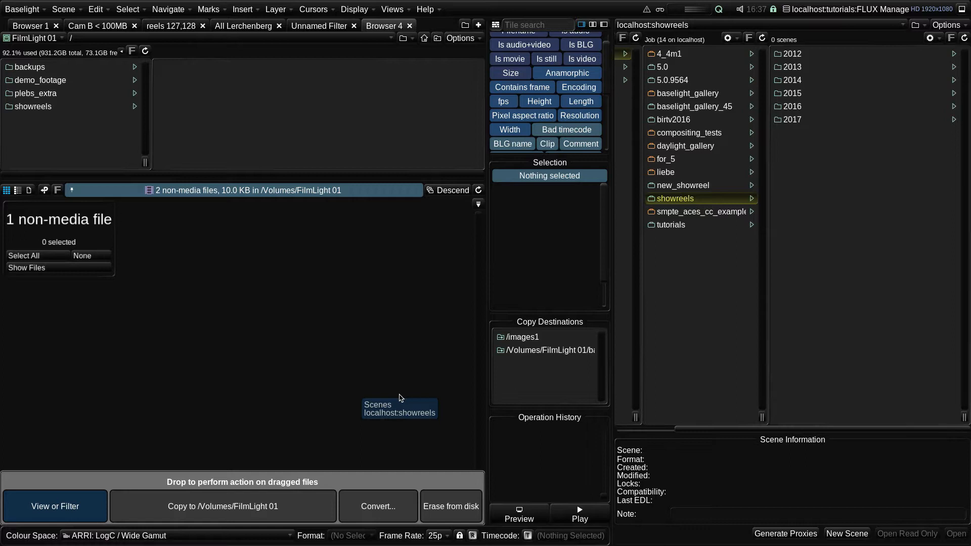
drag(399, 398, 534, 342)
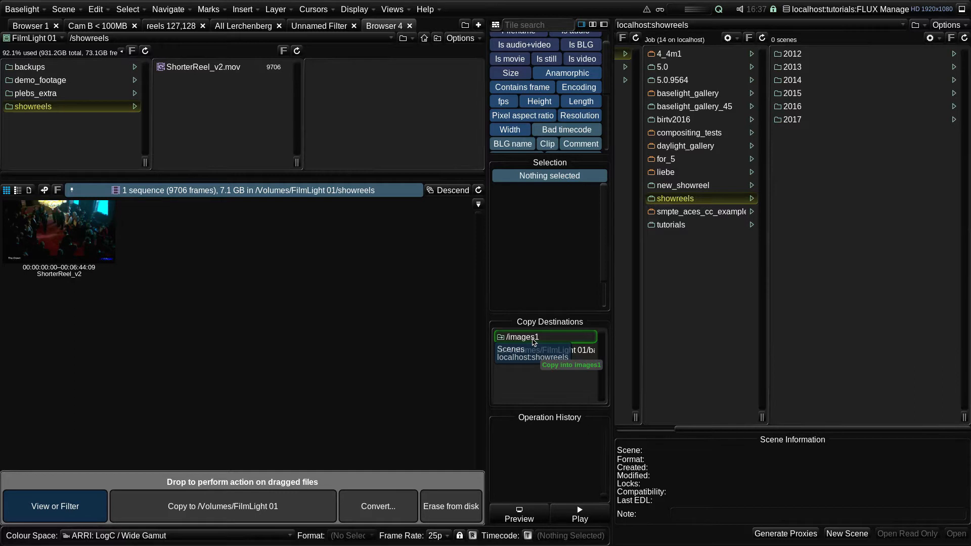
drag(534, 342, 89, 513)
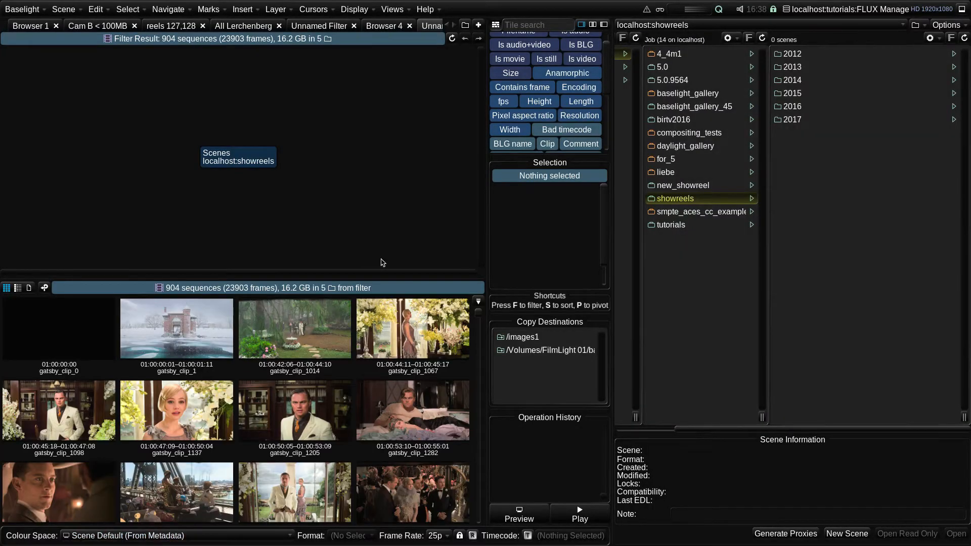
- Pivot the result on Encoding metadata and add a filter for Apple ProRes 422 Proxy encoding
click(454, 25)
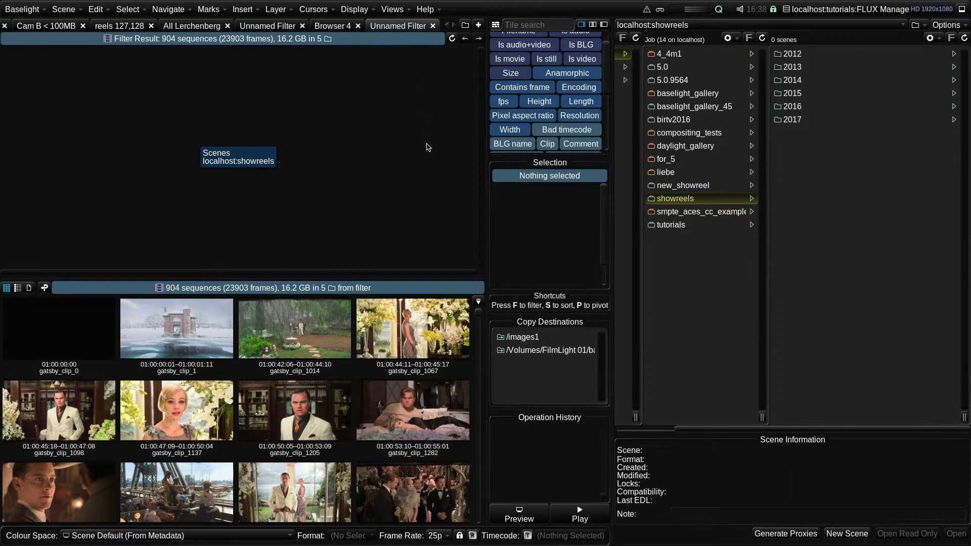
mouse_move(480, 319)
mouse_down()
mouse_move(478, 350)
mouse_move(478, 310)
mouse_up()
click(44, 288)
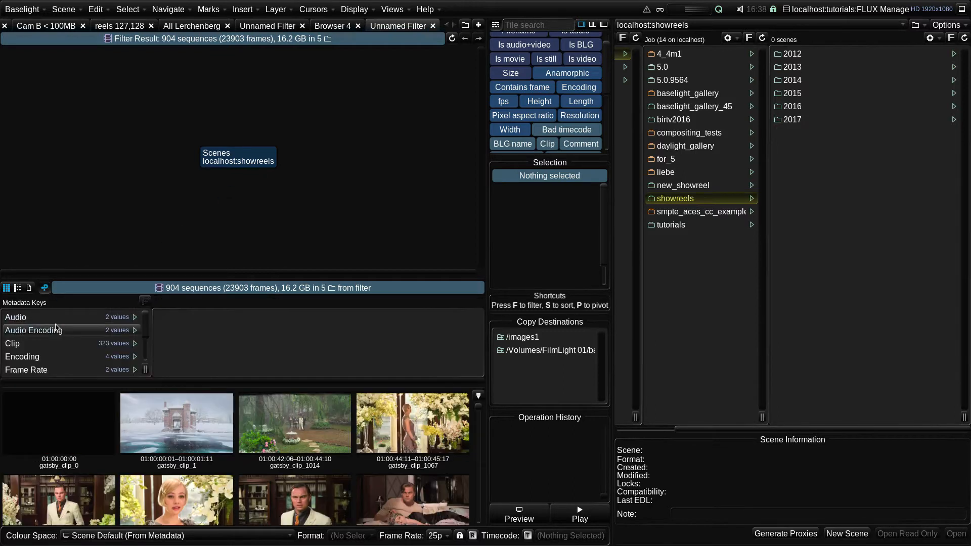
scroll(55, 328, up, 4)
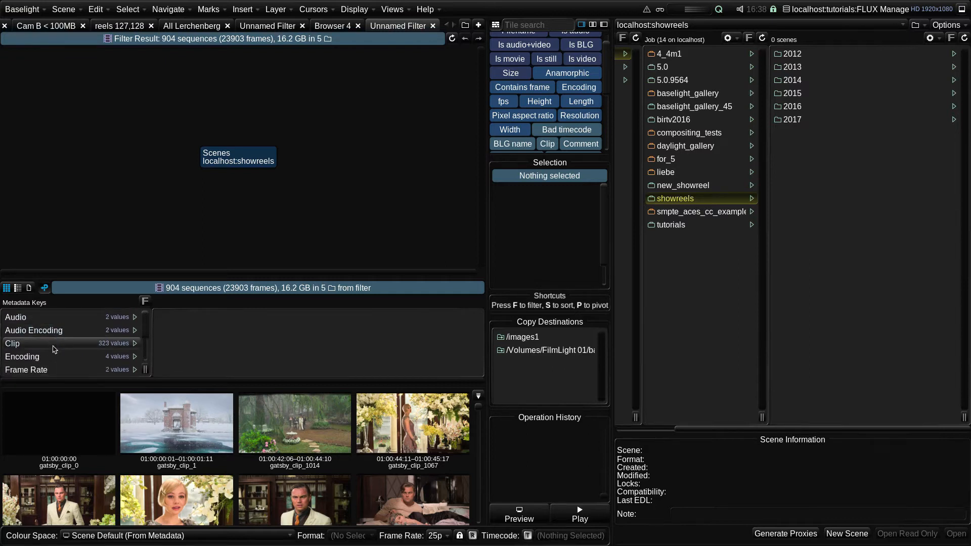
click(52, 357)
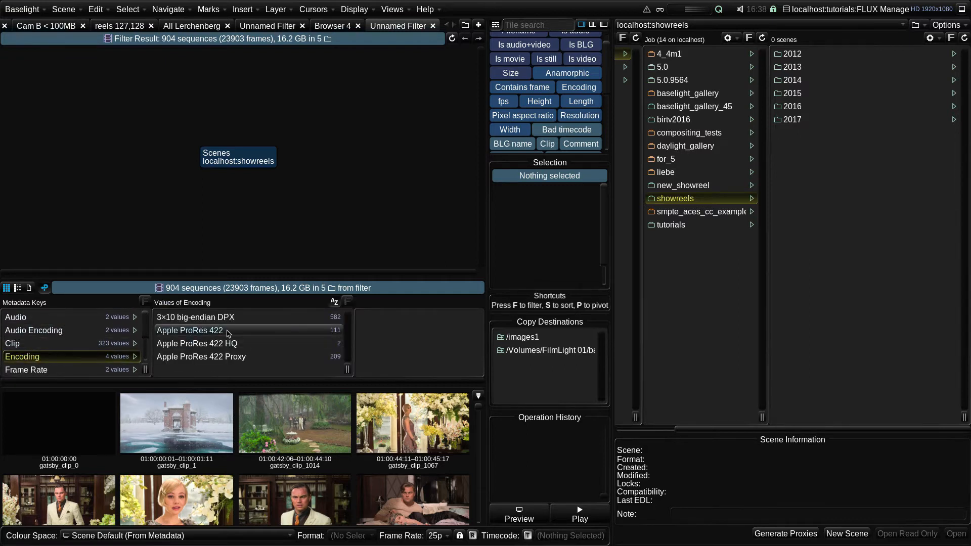
drag(233, 360, 244, 160)
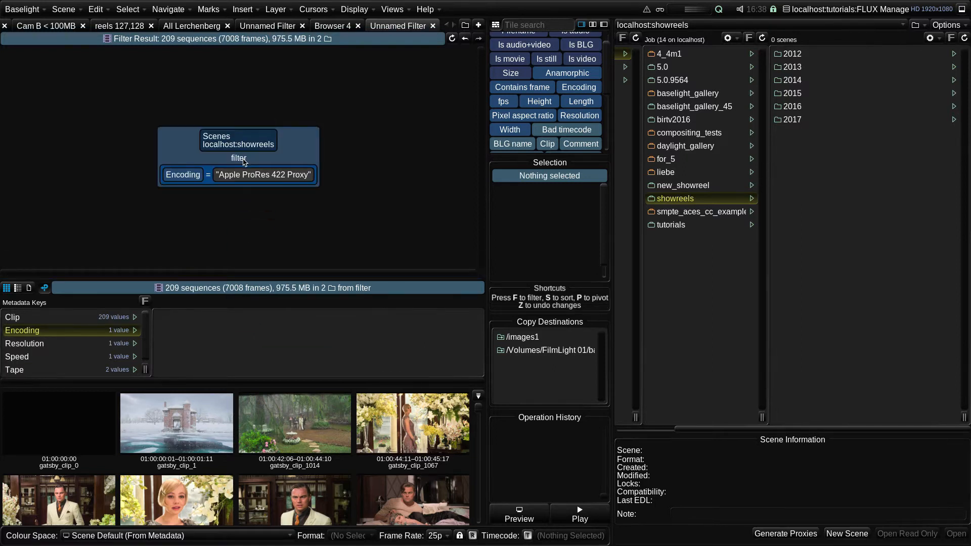
- Add a Length filter requiring sequences greater than 100 frames
drag(581, 102, 255, 161)
click(435, 185)
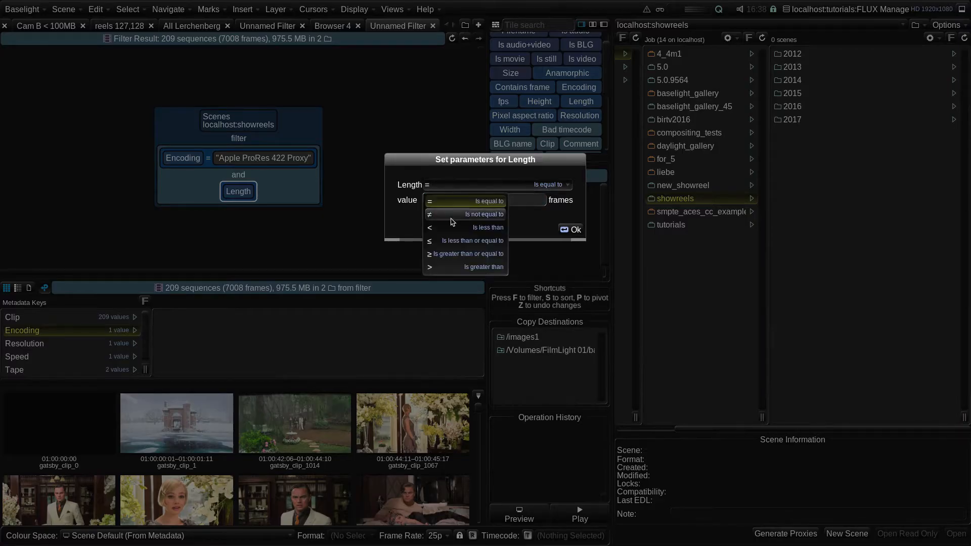
click(450, 267)
text(100)
key(Return)
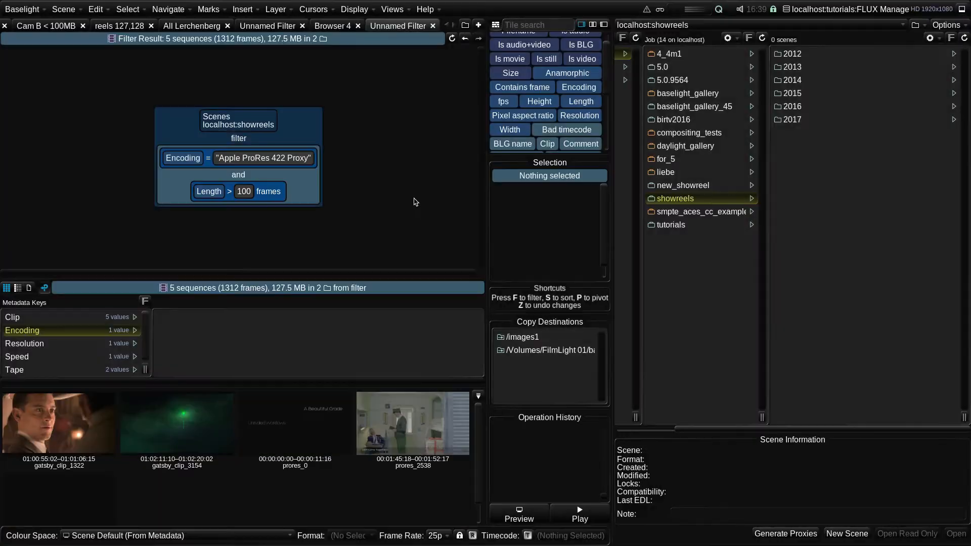
- Sort the filter result by timecode and close the metadata pivot panel
scroll(546, 76, down, 5)
drag(570, 60, 260, 162)
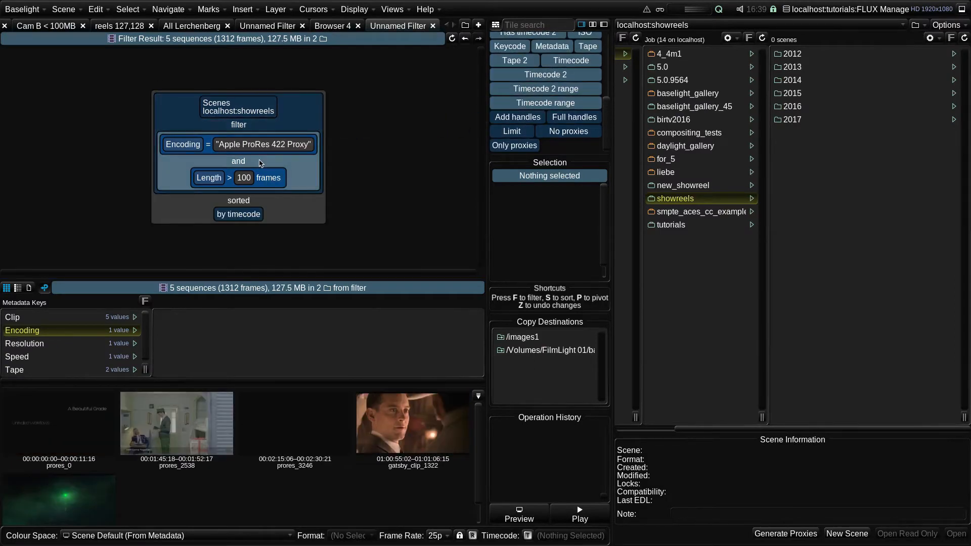
click(44, 287)
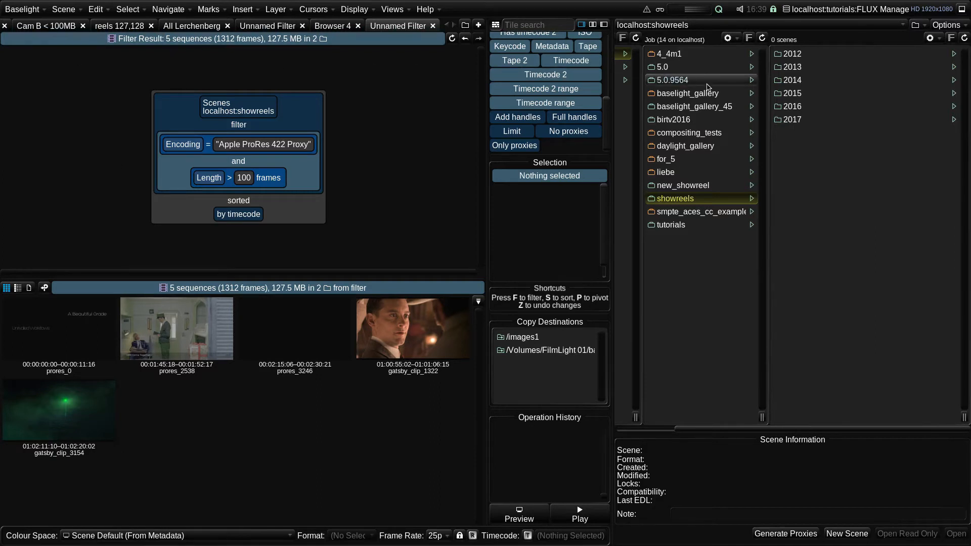
- Add the new_showreel job's sources scene to the filter as an extra source
ctrl+click(690, 190)
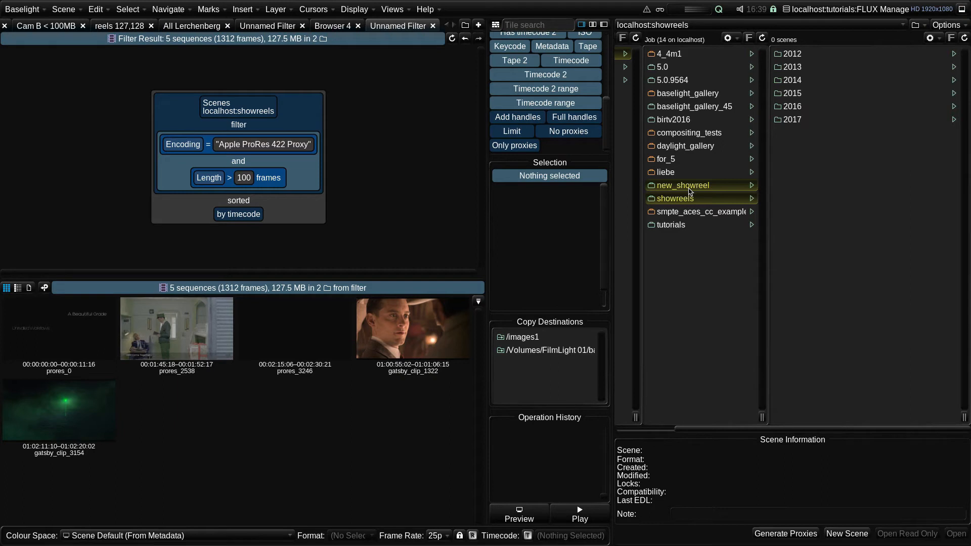
click(689, 191)
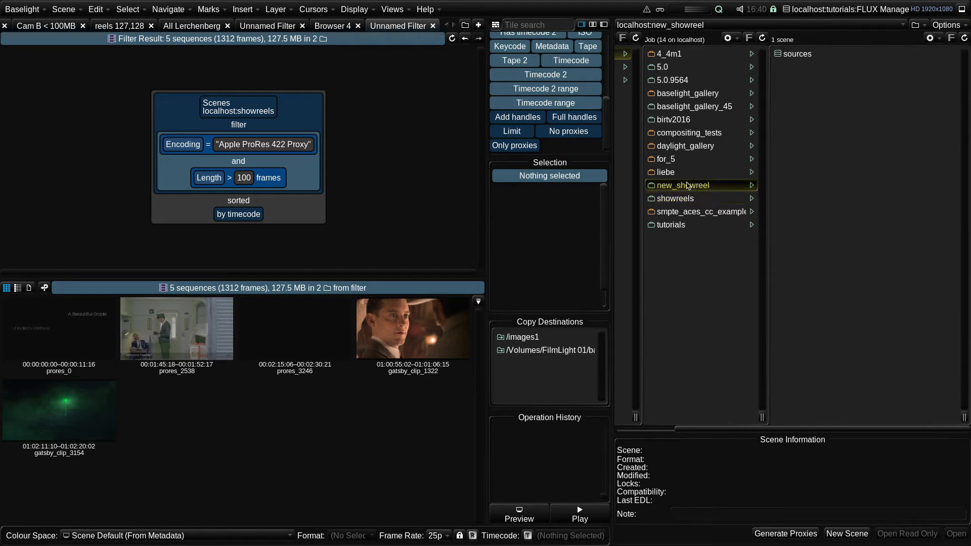
drag(789, 56, 258, 204)
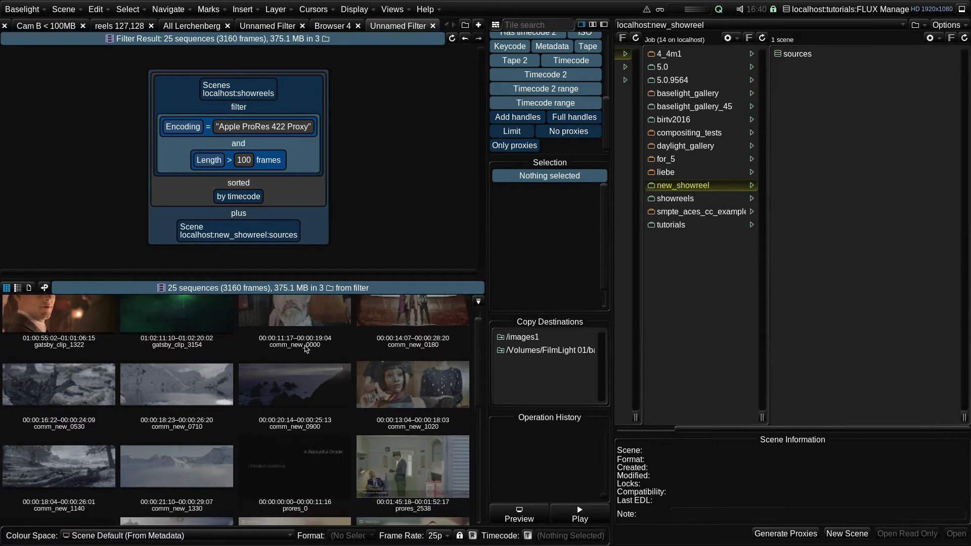
- Move the sources scene addition above the filter so both scene sources are filtered together
scroll(307, 348, down, 3)
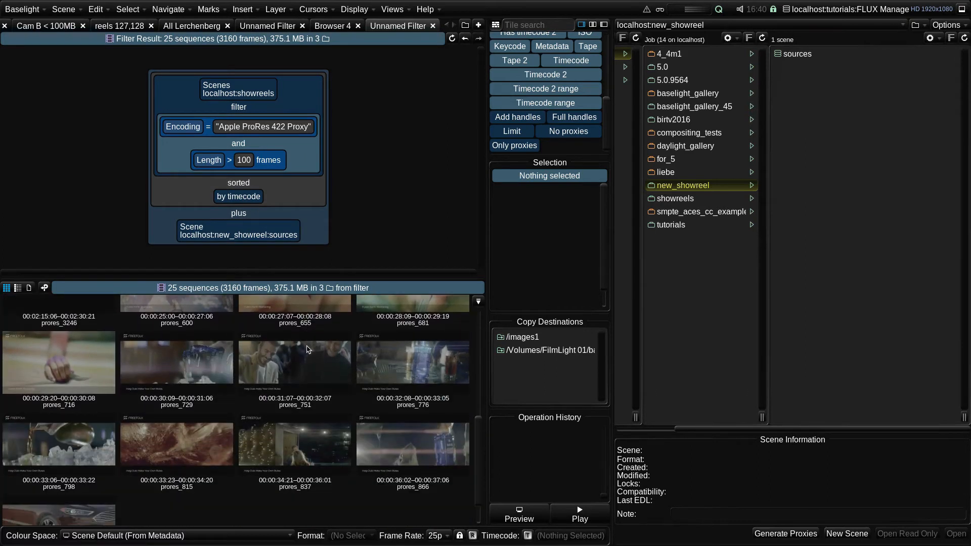
scroll(307, 349, down, 4)
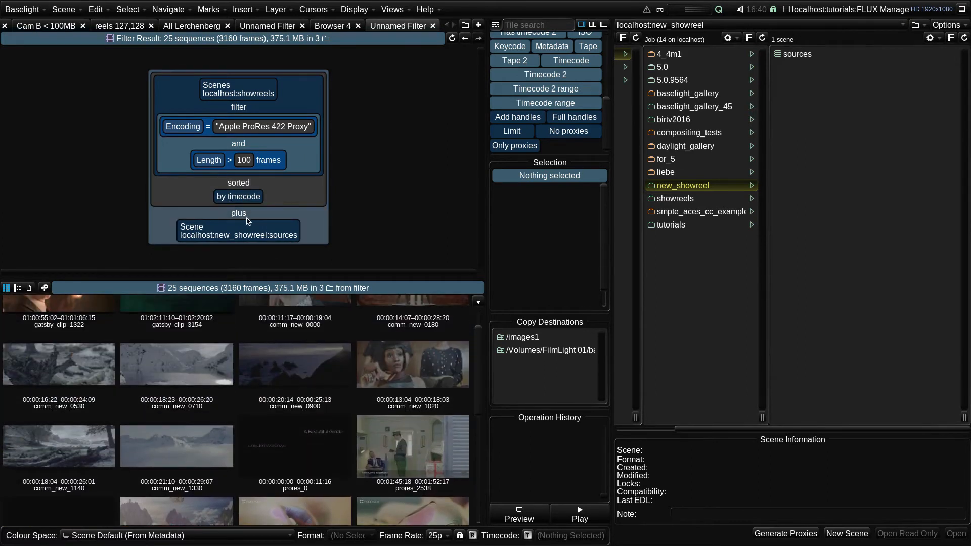
drag(252, 227, 239, 108)
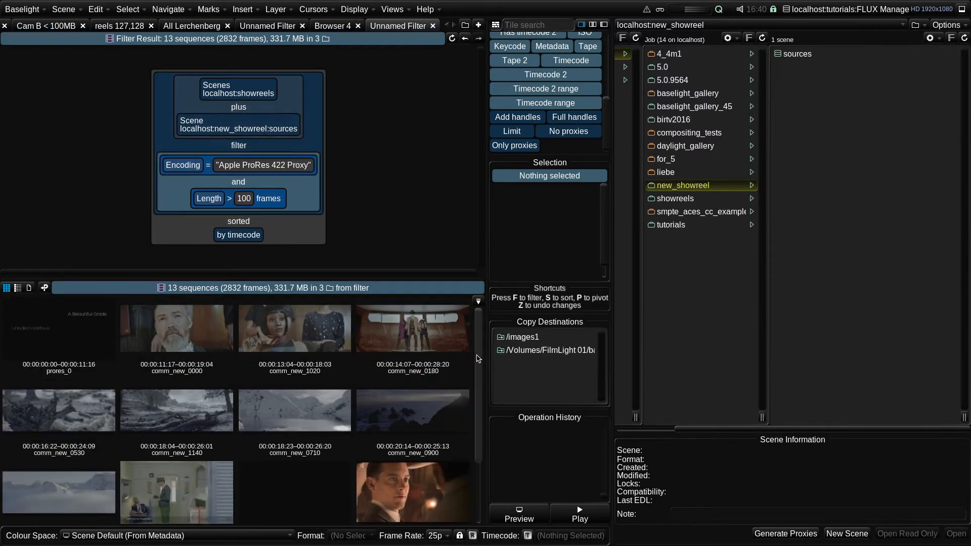
mouse_move(479, 359)
mouse_down()
mouse_move(480, 421)
mouse_move(482, 347)
mouse_up()
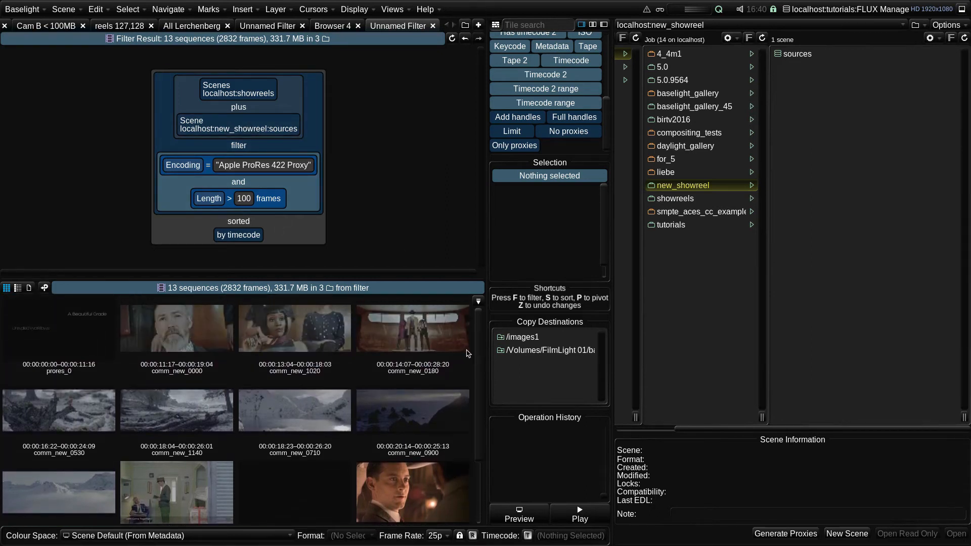
mouse_move(479, 349)
mouse_down()
mouse_move(481, 414)
mouse_move(480, 355)
mouse_up()
drag(704, 429, 642, 439)
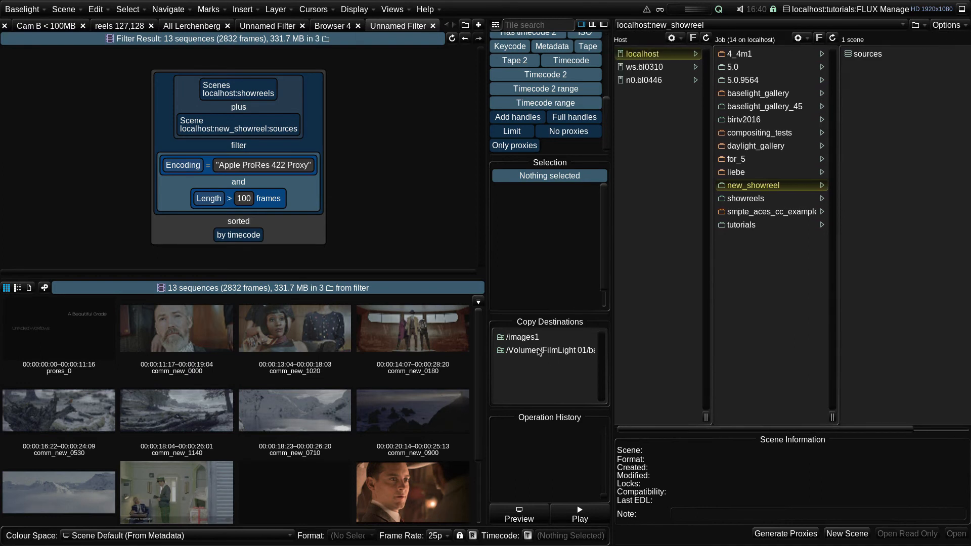